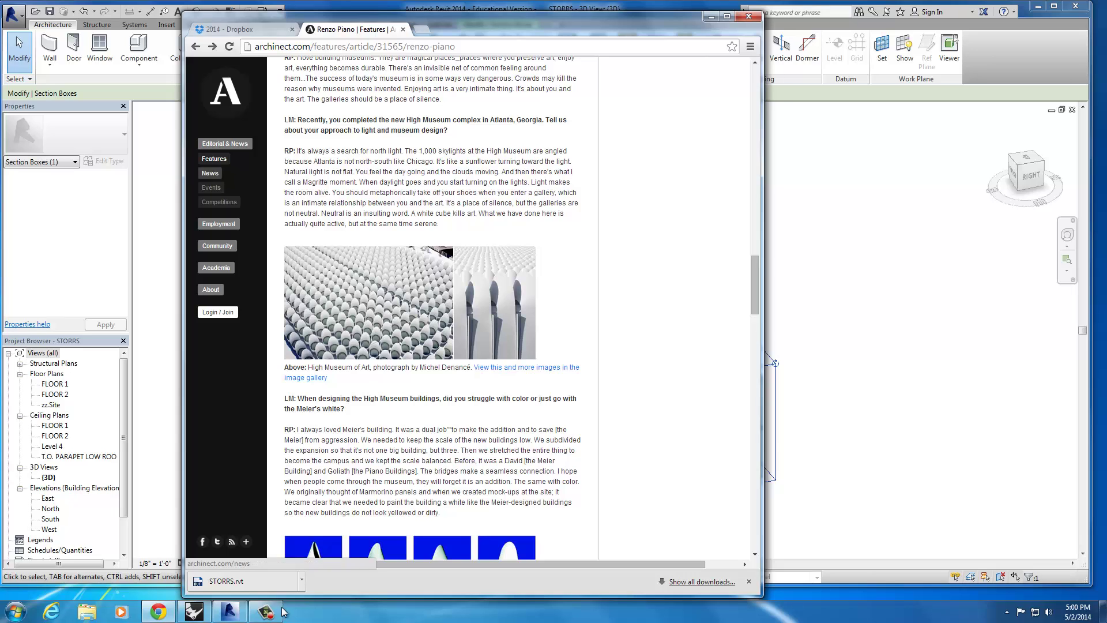
Examine the High Museum skylight photos and sail roof details in the Renzo Piano article, then return to the STORRS model in Revit.
scroll(283, 611, "down", 4)
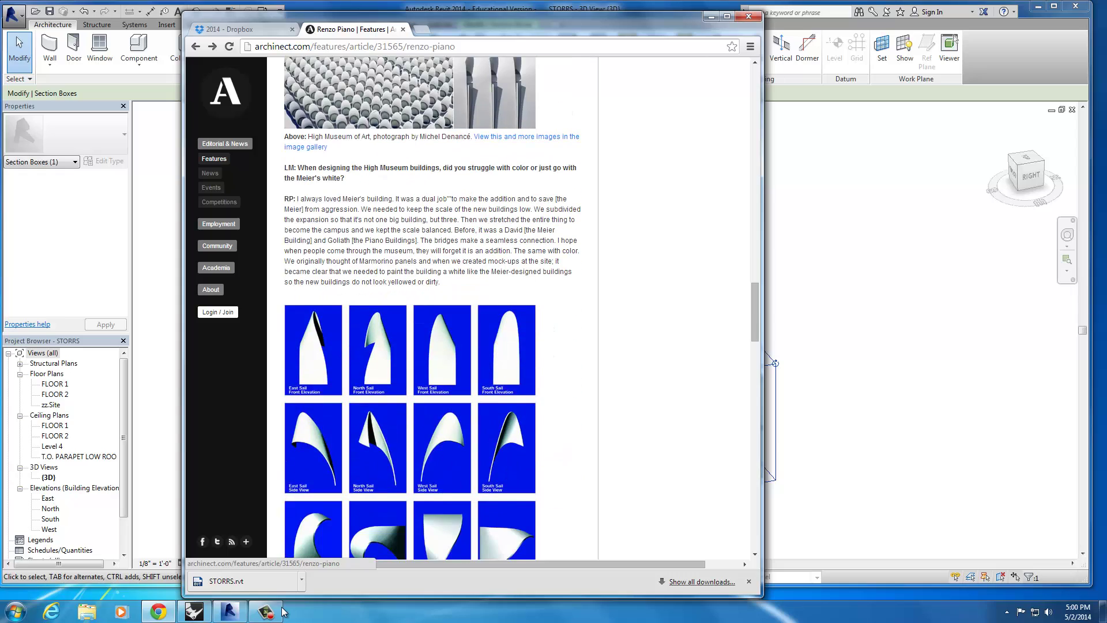
scroll(284, 612, "down", 3)
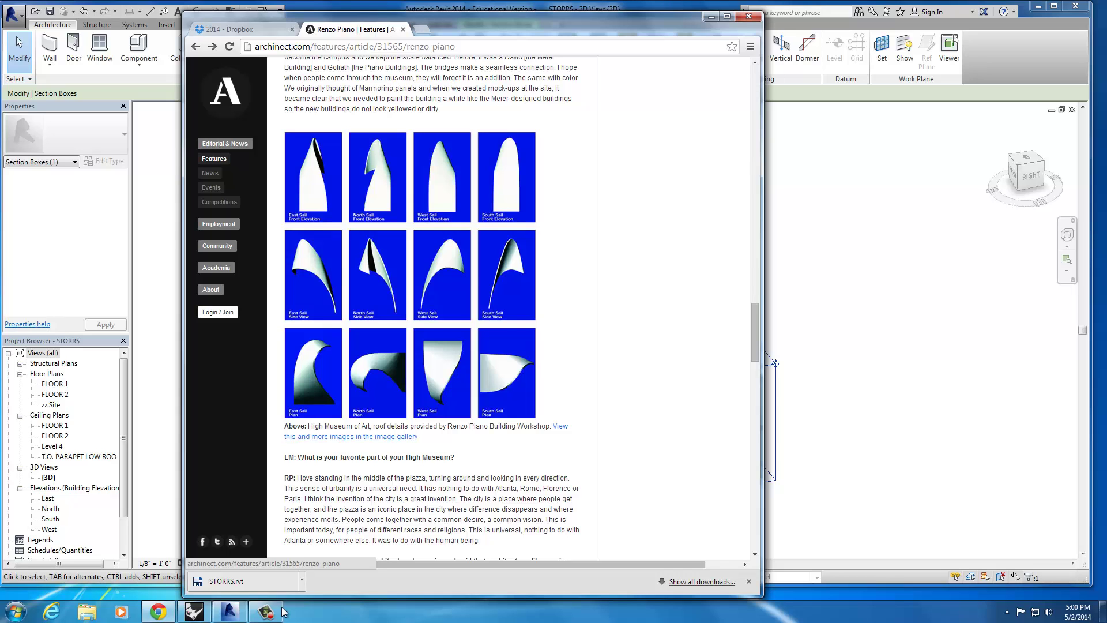
scroll(283, 611, "up", 6)
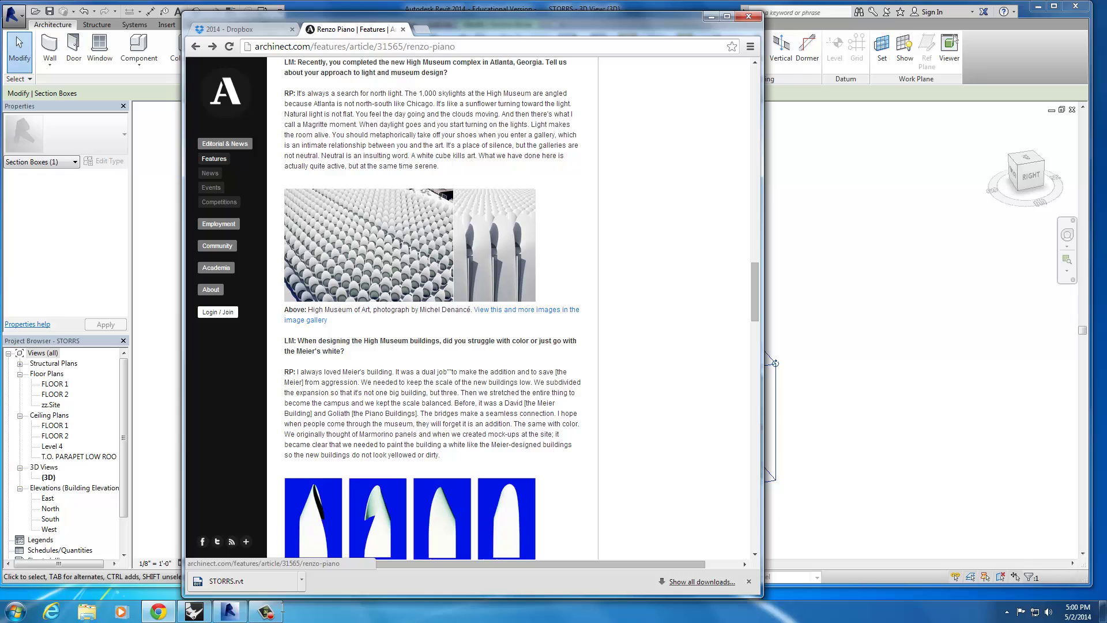
left_click(712, 17)
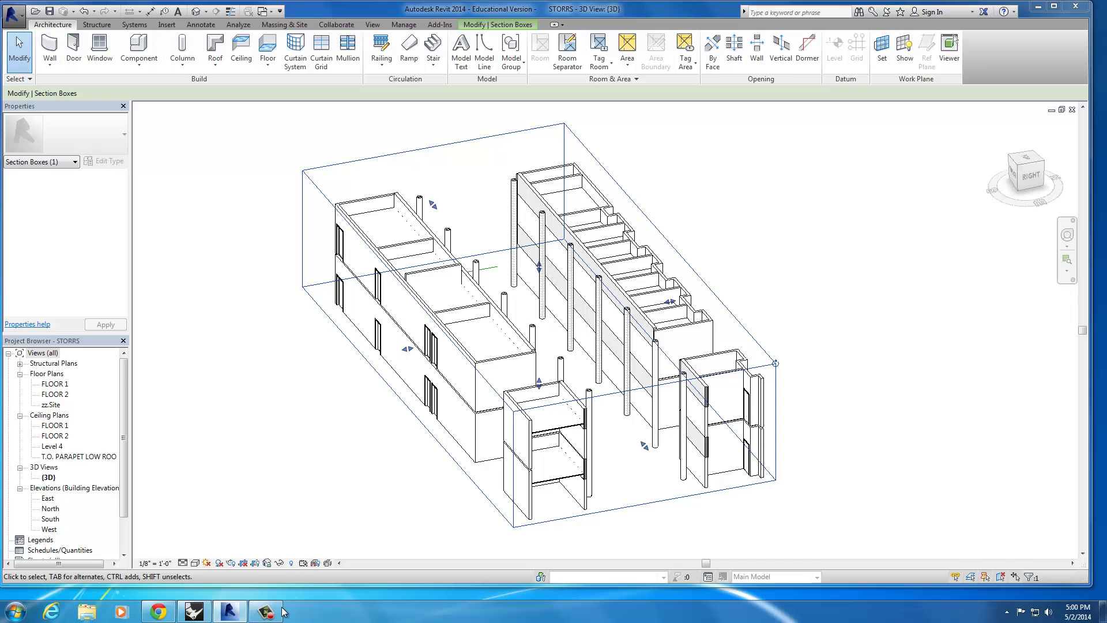
Start a DWG export of the current 3D view.
left_click(14, 15)
key("Down")
key("Down")
key("Down")
key("Down")
key("Right")
key("Down")
key("Down")
key("Down")
key("Up")
key("Up")
key("Up")
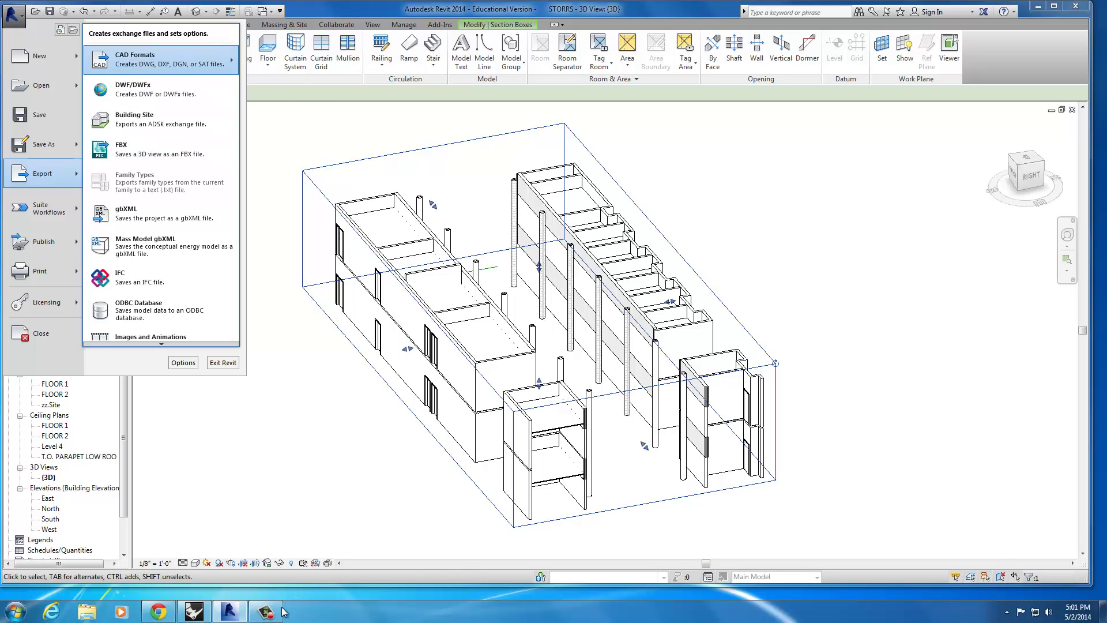
key("Right")
key("Down")
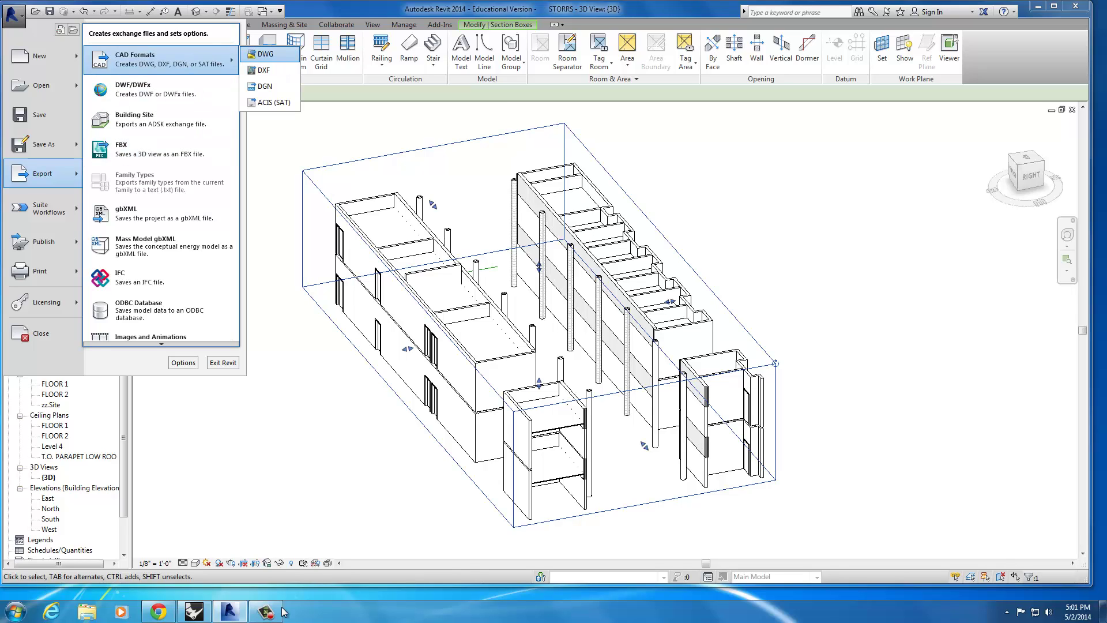
key("Return")
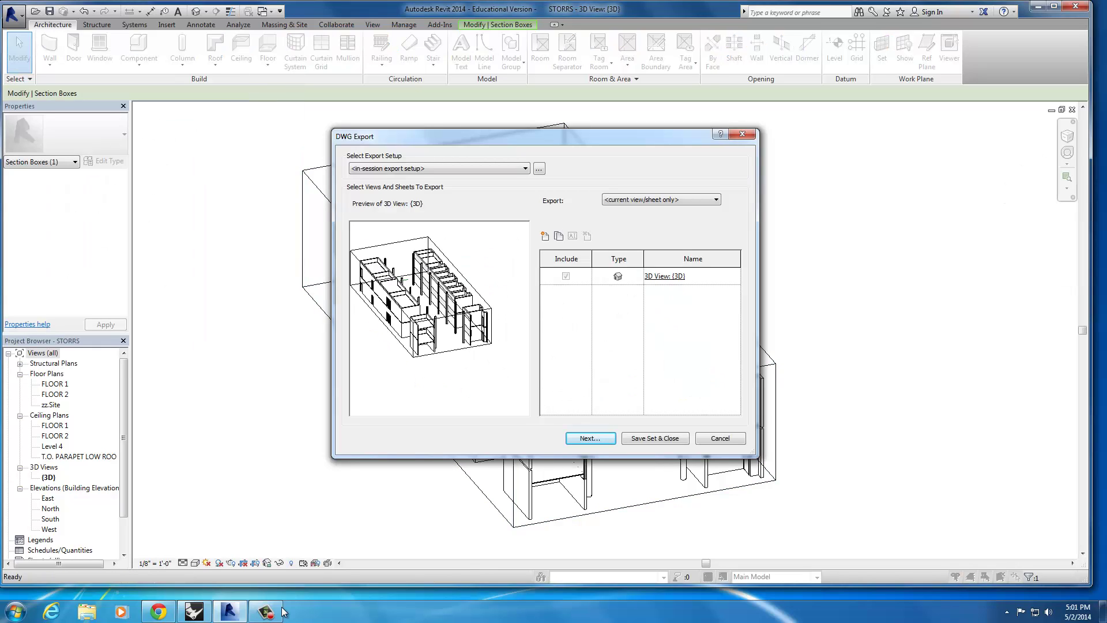
Accept ACIS solids as the solids format in the DWG export setup and save the export set.
key("space")
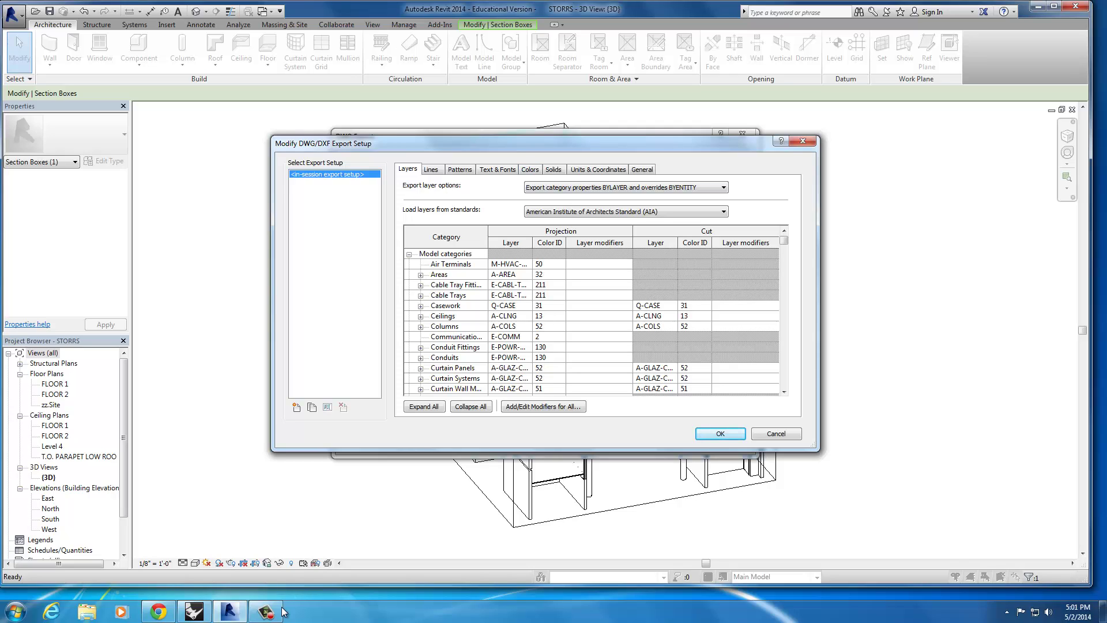
left_click(554, 169)
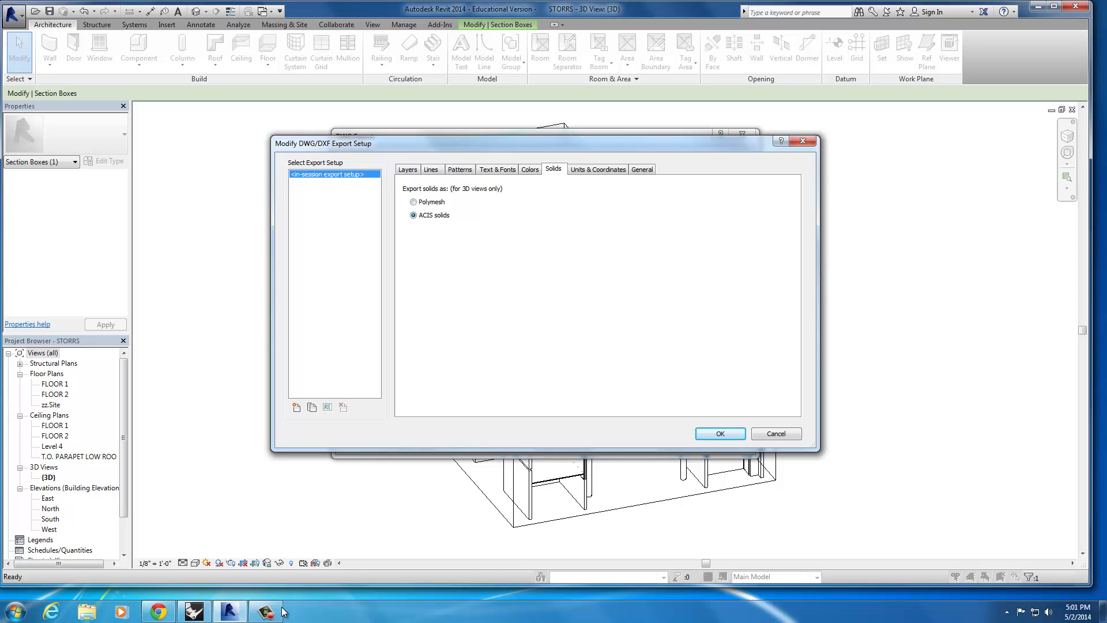
key("Return")
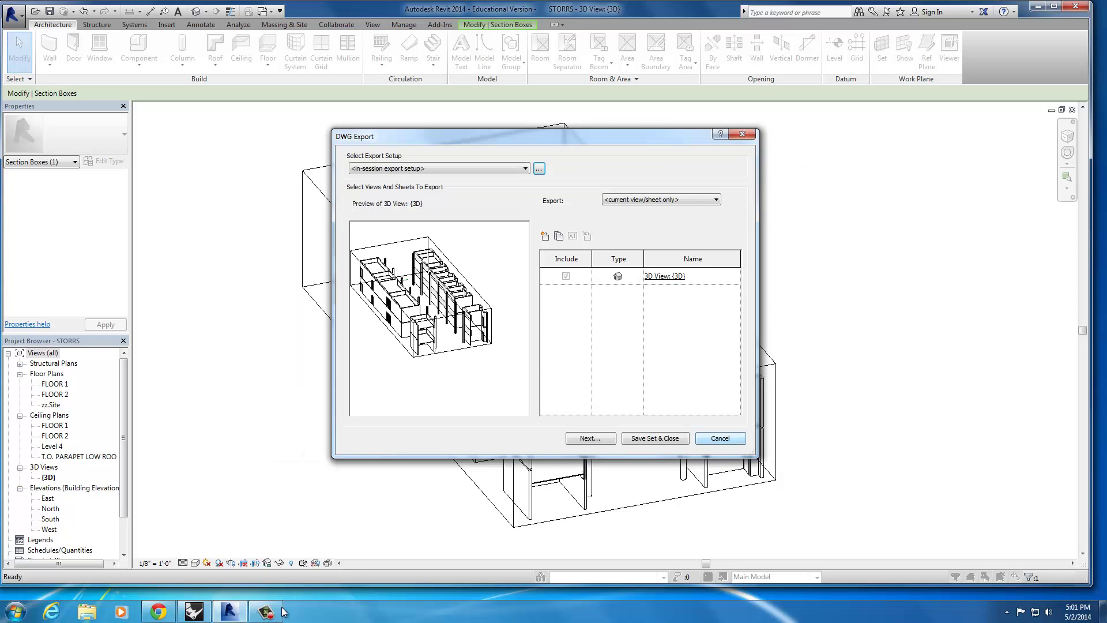
left_click(655, 439)
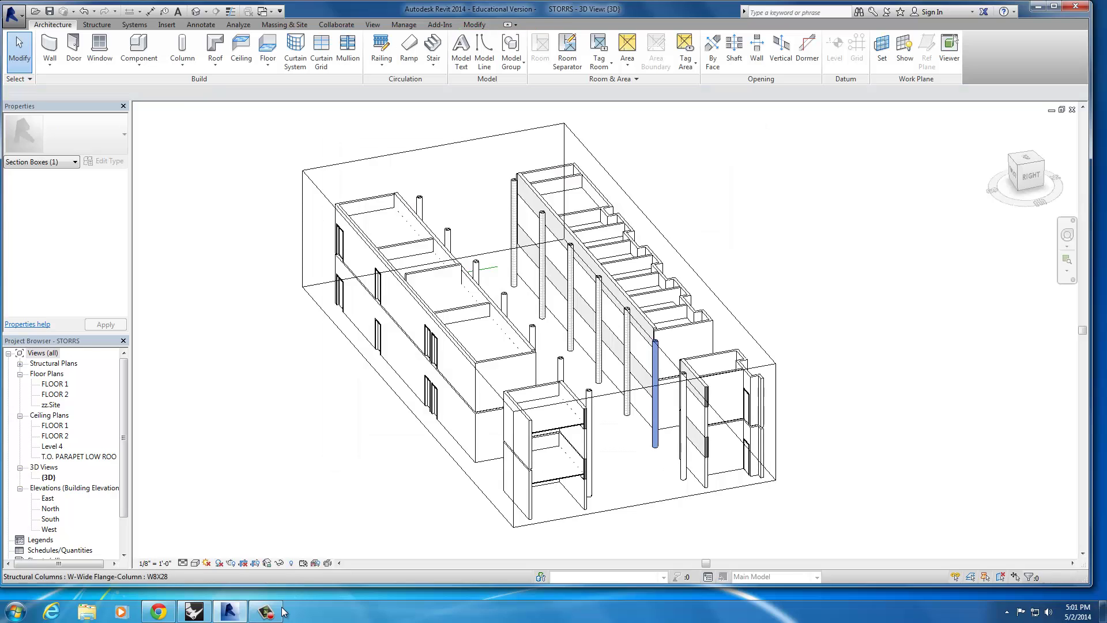
Reopen the DWG export setup for the 3D view, recheck the ACIS solids option, and save the set again.
key("alt+f")
key("Down")
key("Down")
key("Down")
key("Down")
key("Down")
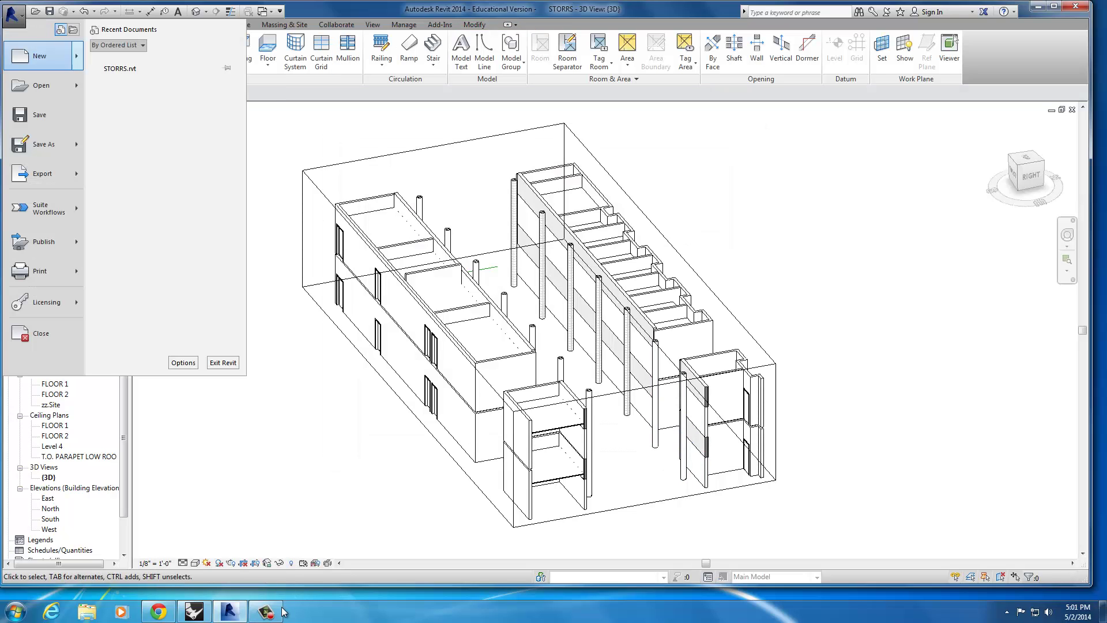
mouse_move(42, 173)
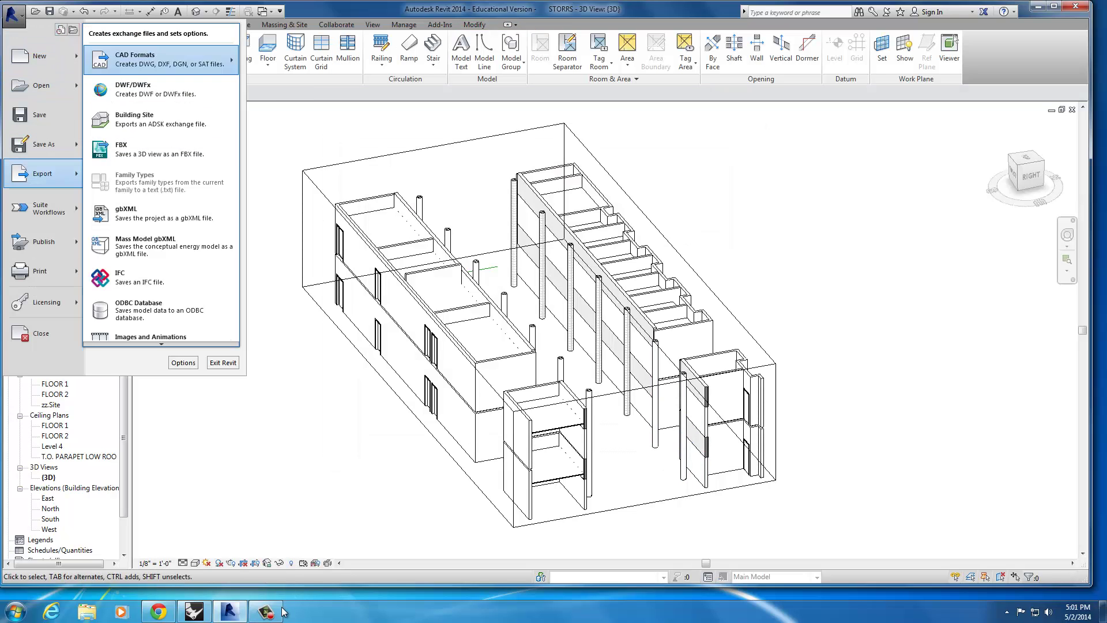
mouse_move(156, 59)
left_click(265, 53)
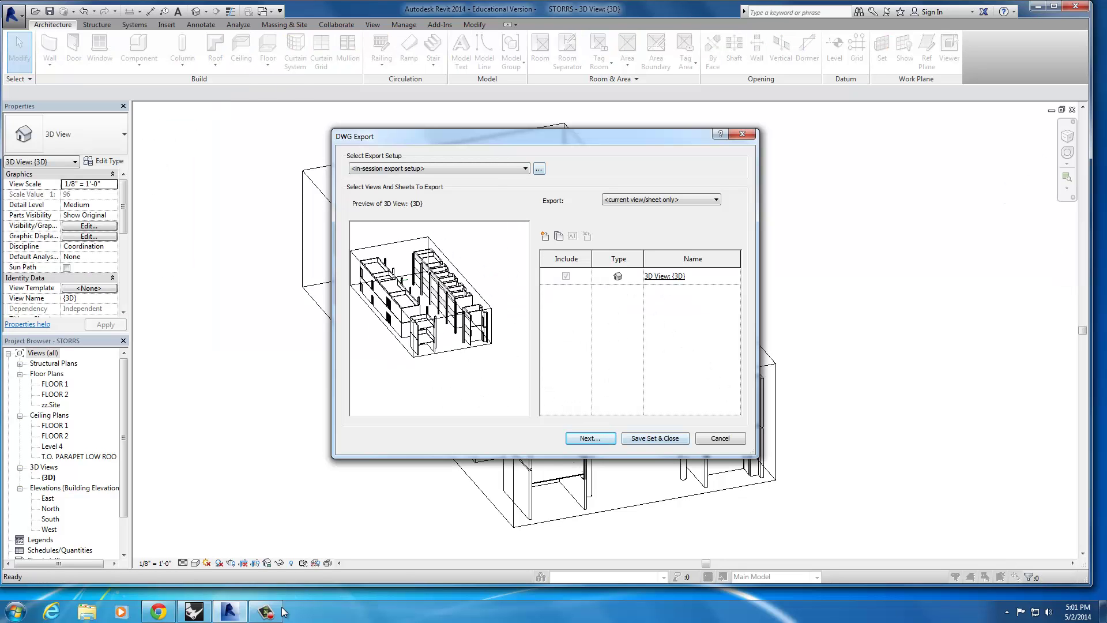
left_click(539, 168)
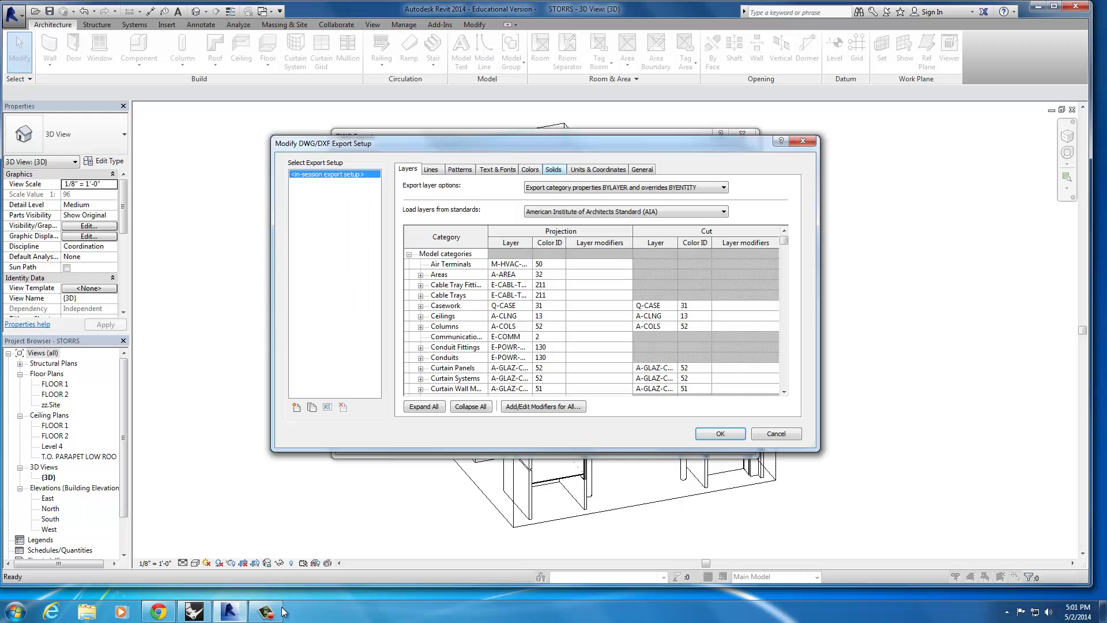
left_click(554, 169)
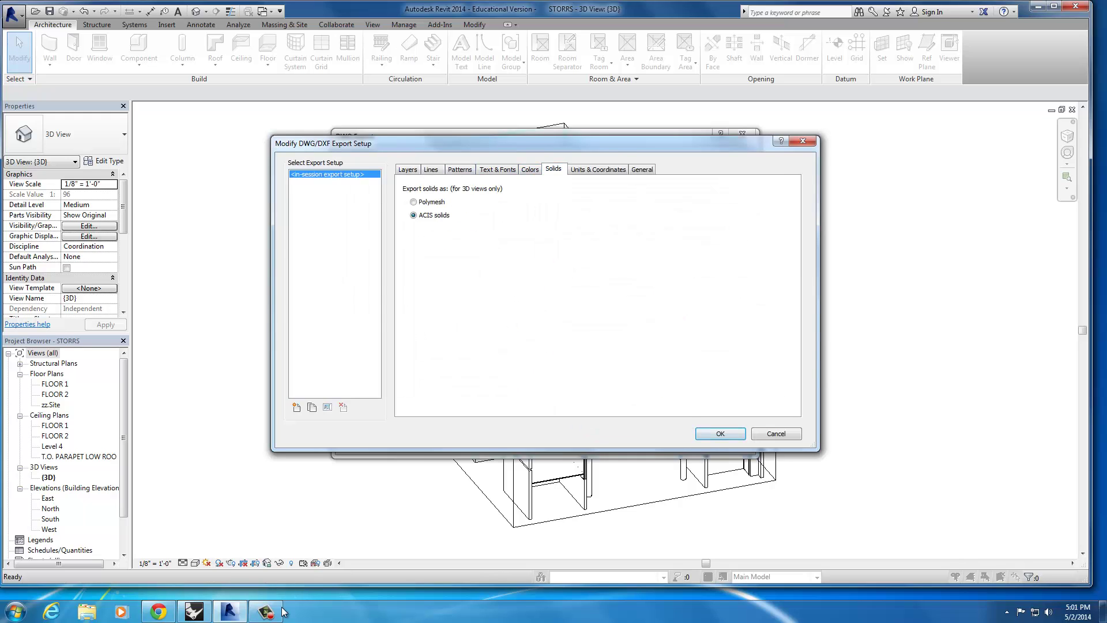
key("Return")
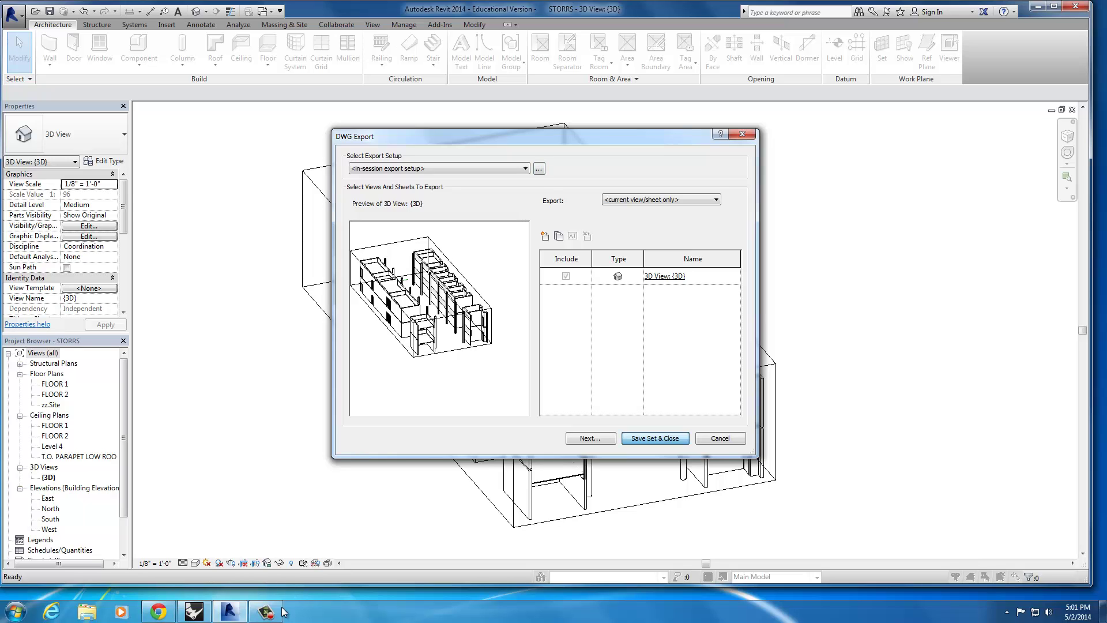
left_click(655, 438)
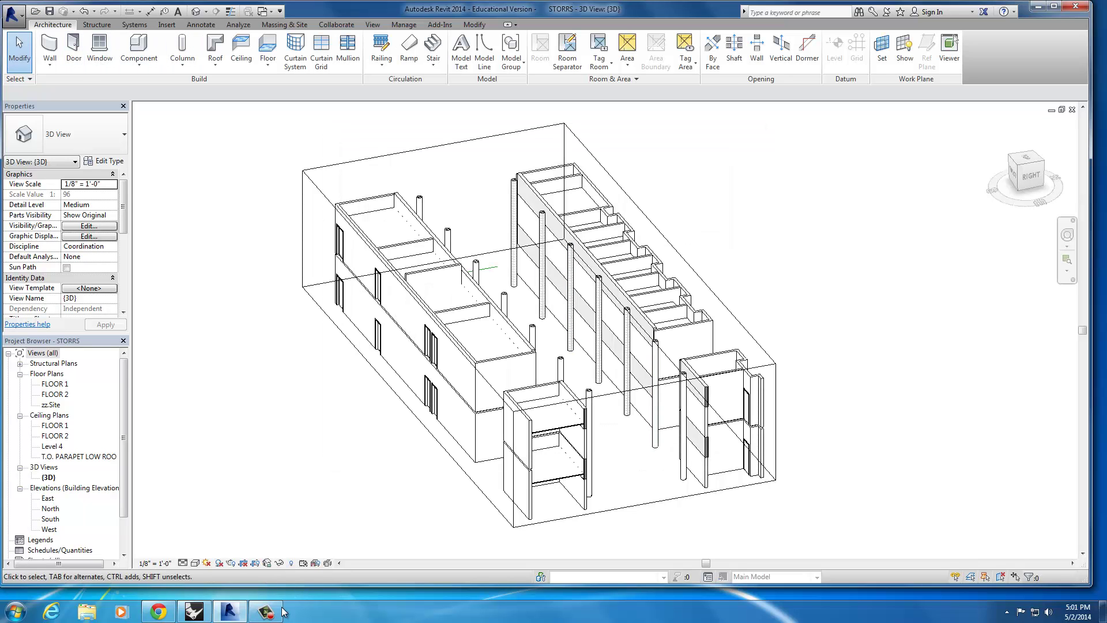
Export the 3D view to the Desktop as an AutoCAD 2013 DWG file named STORRS-3DView-{3D}.
left_click(14, 17)
key("Down")
key("Down")
key("Down")
key("Down")
key("Up")
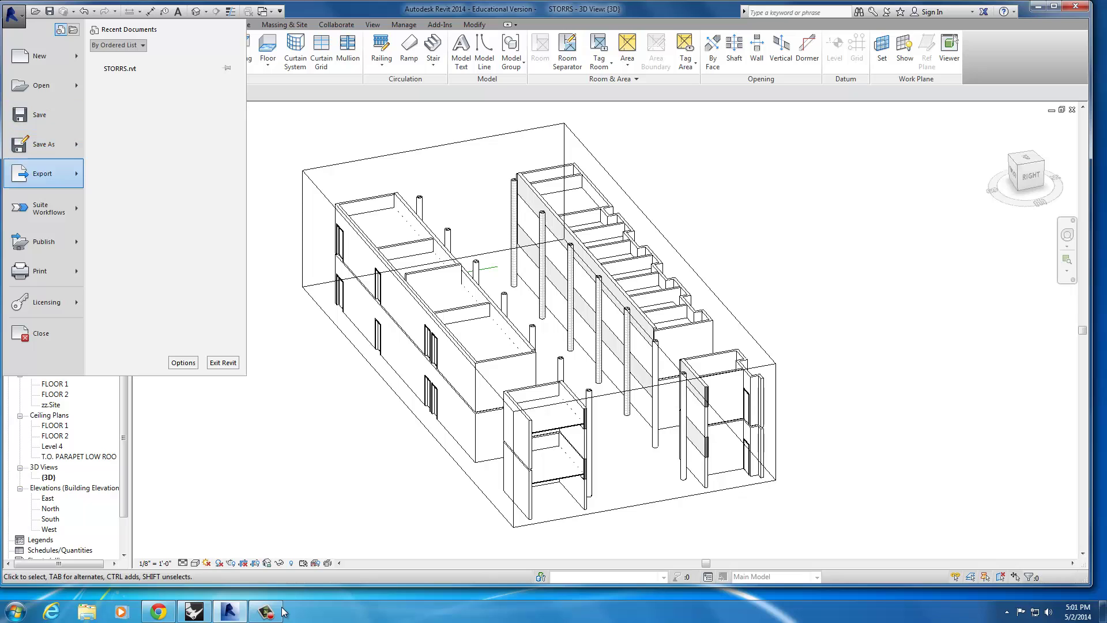
key("Down")
key("Down")
mouse_move(44, 173)
mouse_move(161, 60)
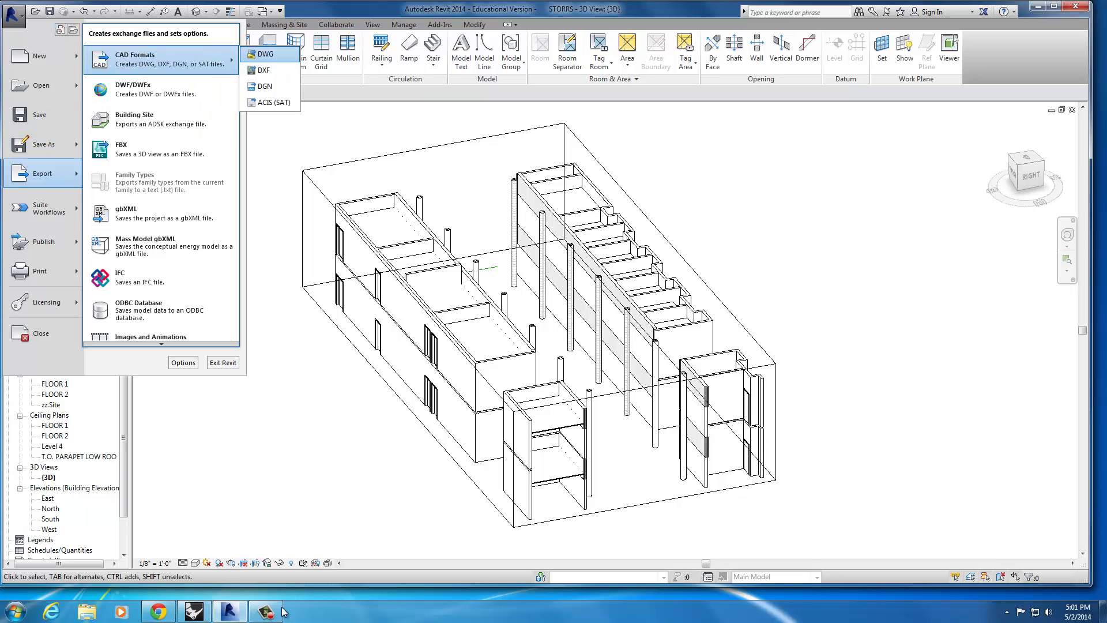
key("Return")
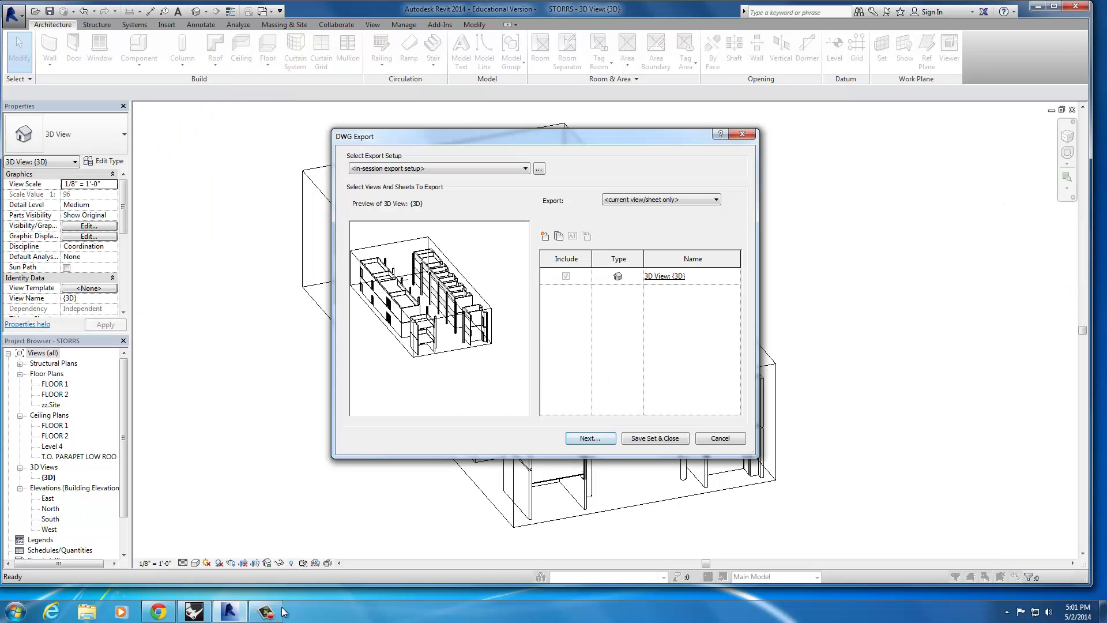
key("Escape")
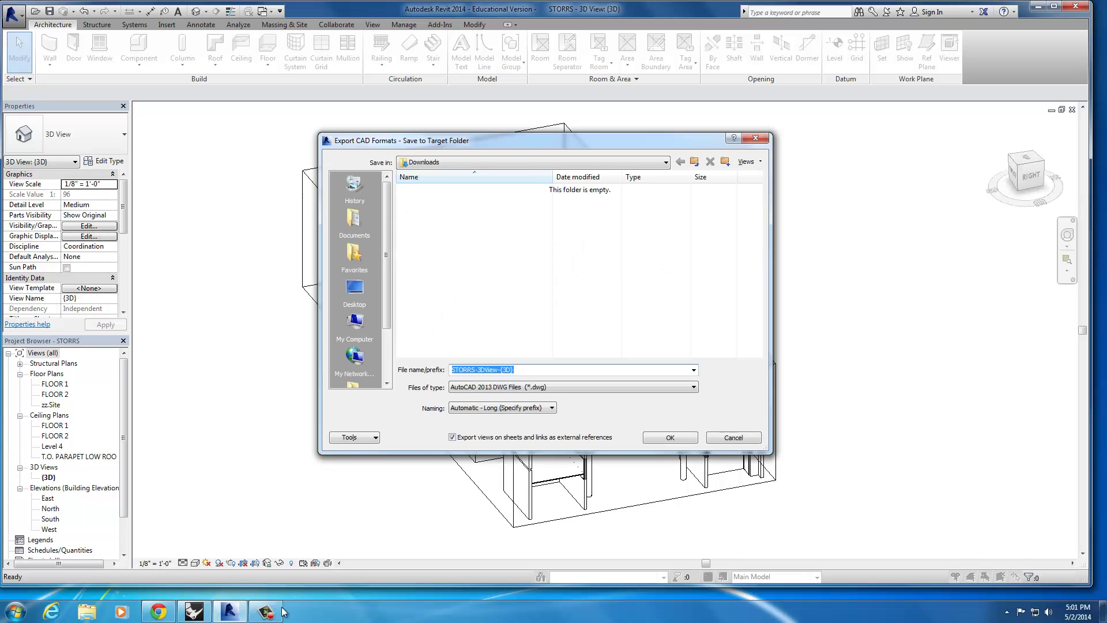
left_click(355, 289)
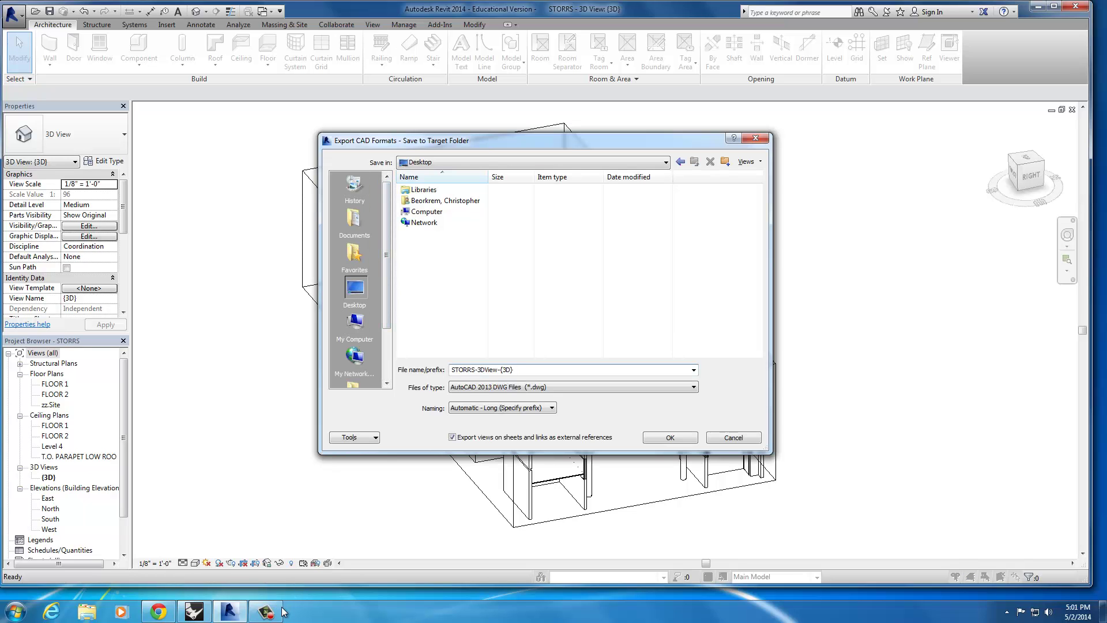
key("Return")
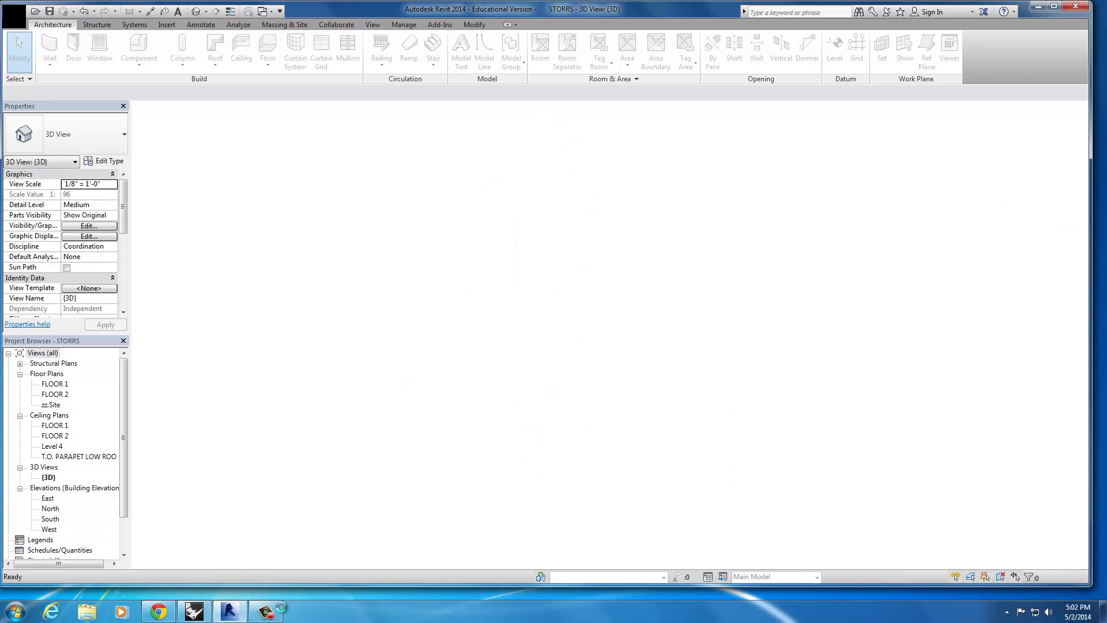
Switch to Rhinoceros and import the STORRS-3DView-{3D} DWG file from the Desktop with the default import options.
left_click(282, 611)
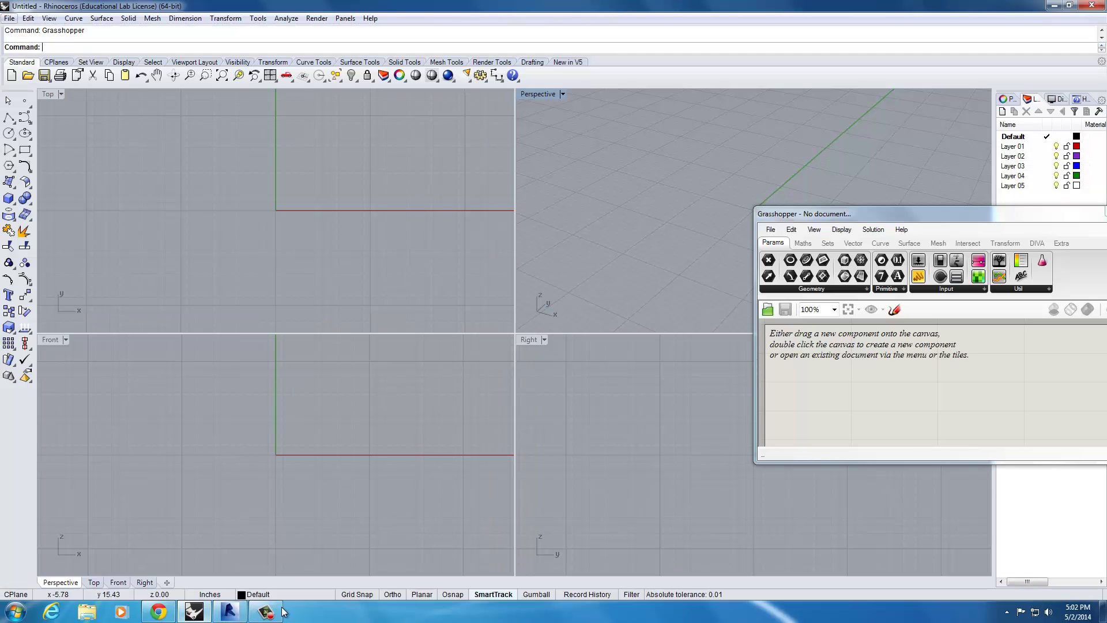
key("alt+f")
key("Down")
key("Down")
key("Return")
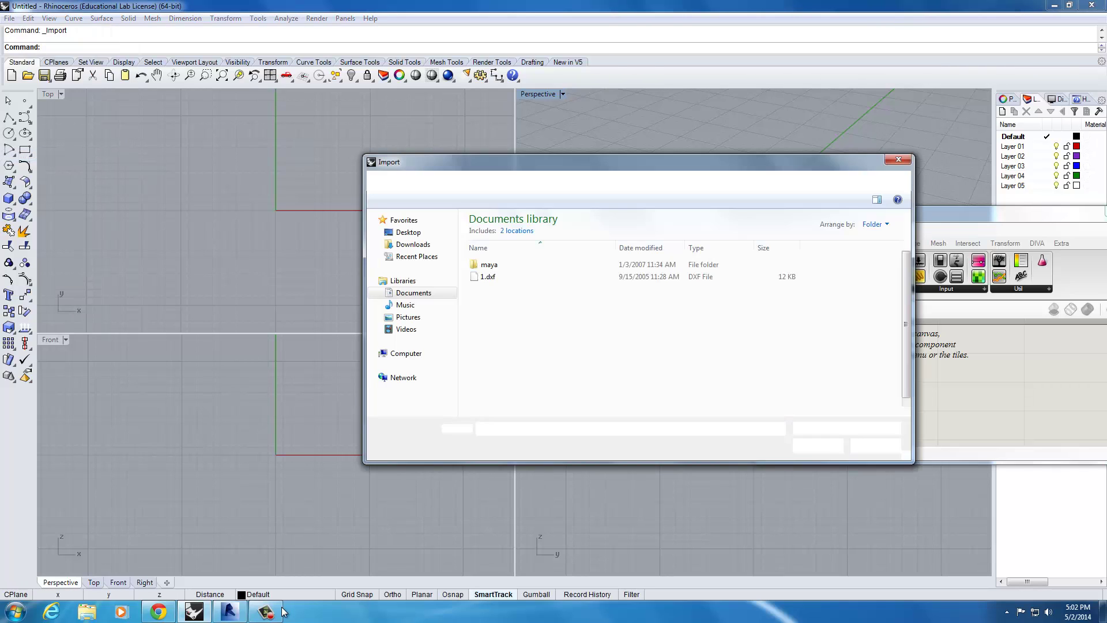
left_click(407, 238)
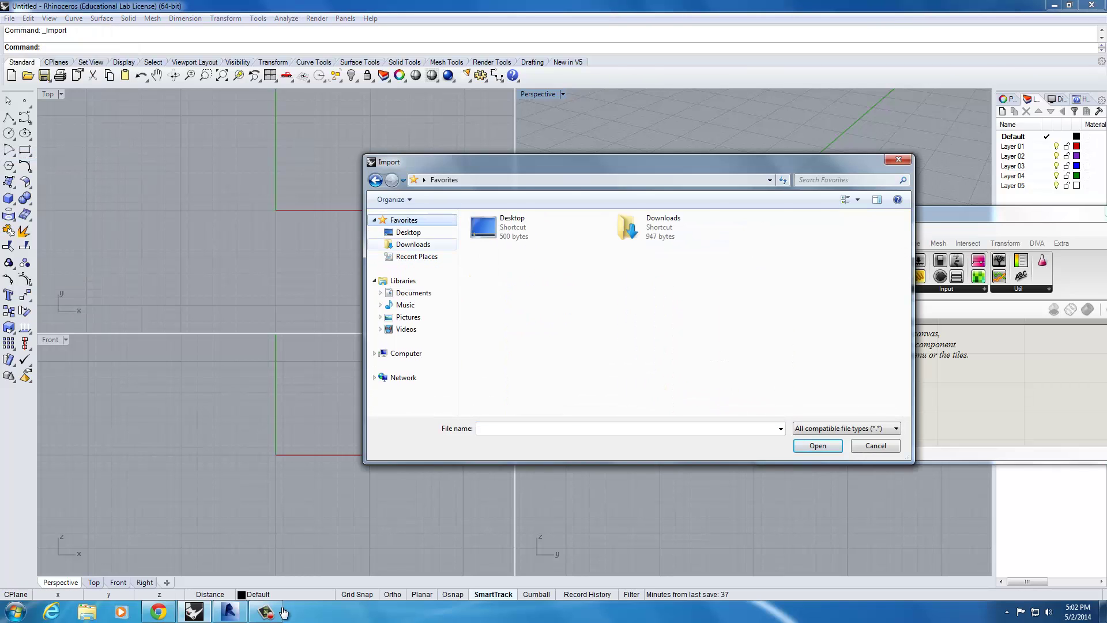
left_click(409, 232)
key("Tab")
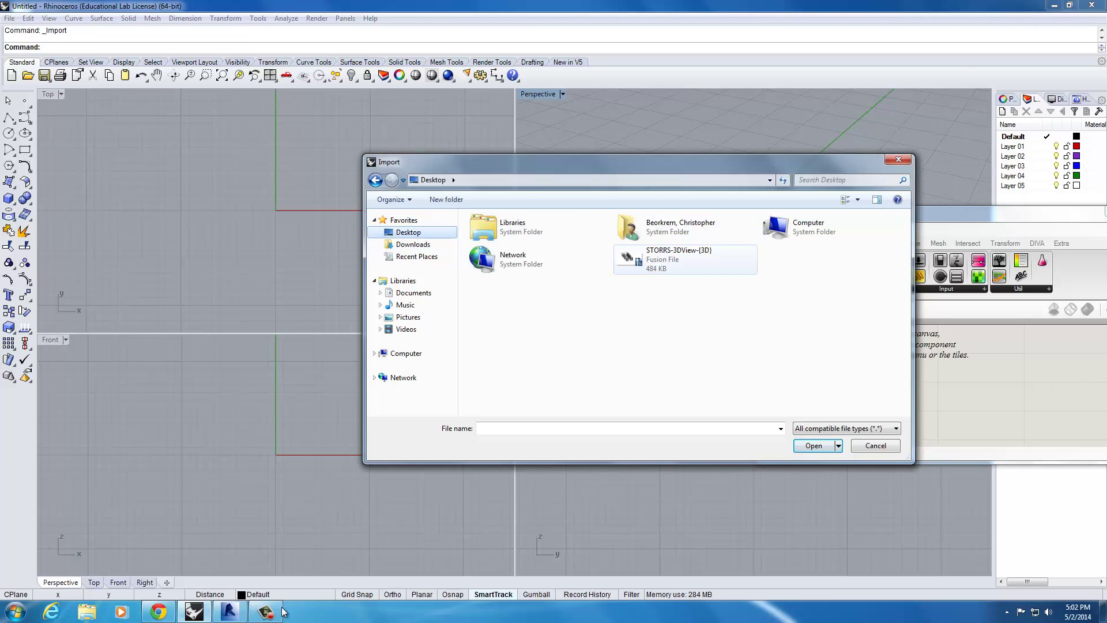
key("Right")
key("Return")
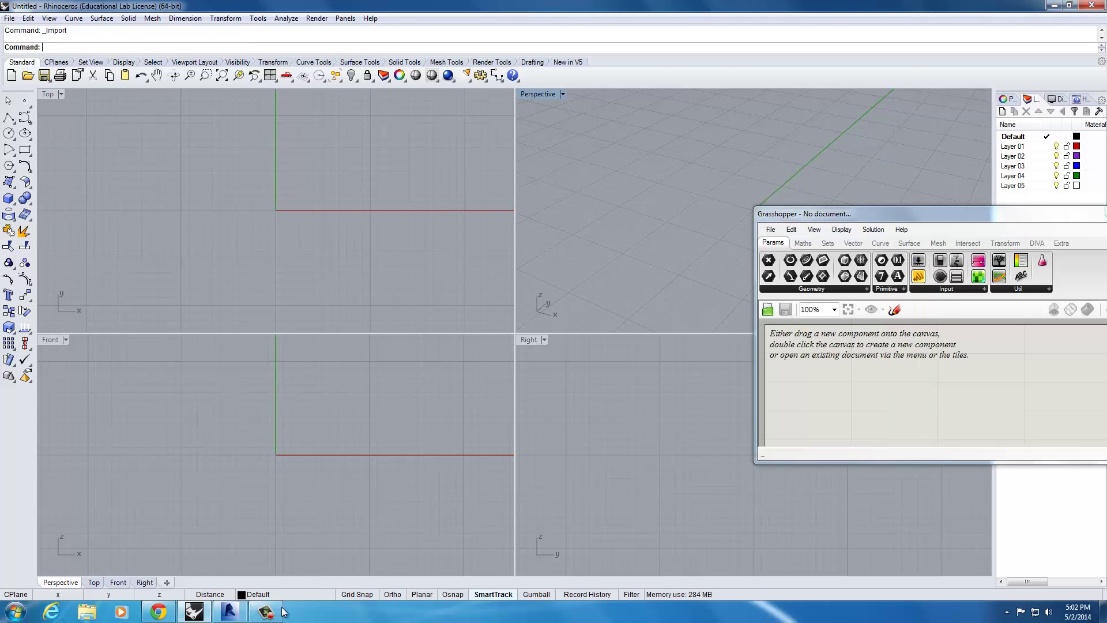
key("Return")
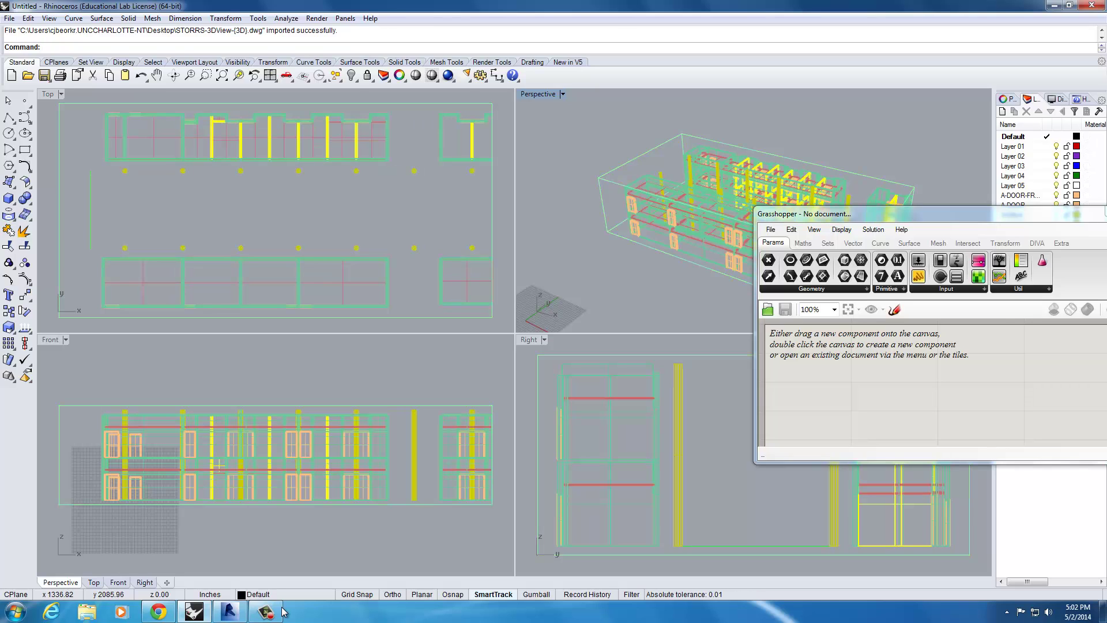
Maximize the Perspective viewport with the Grasshopper window moved aside, and set its display mode to Shaded.
left_click_drag(888, 214, 1054, 523)
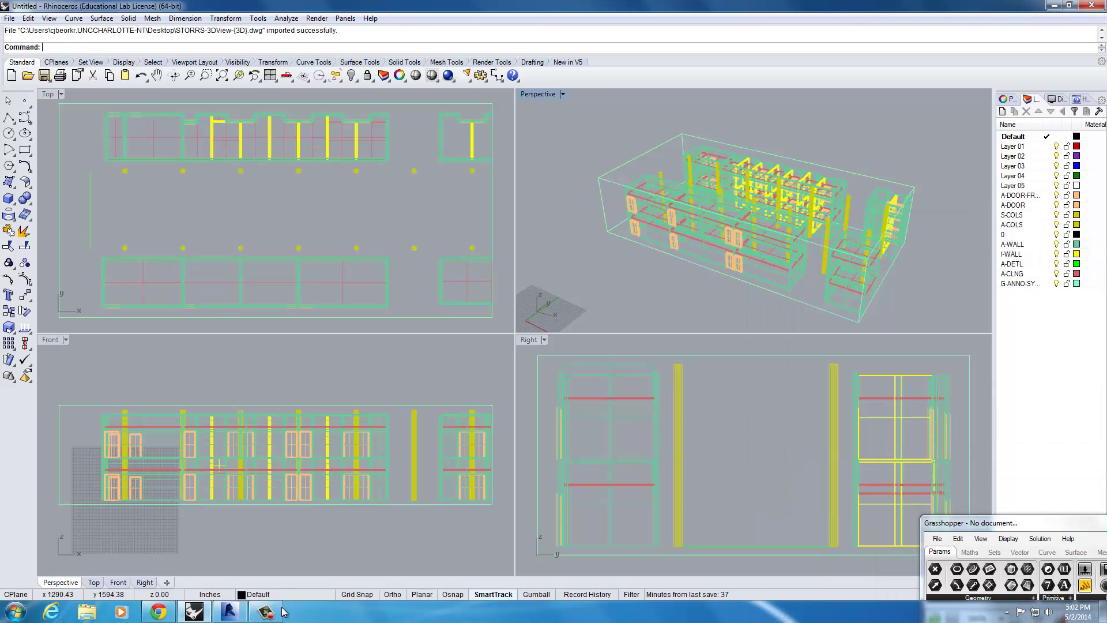
key("ctrl+m")
right_click_drag(577, 340, 421, 375)
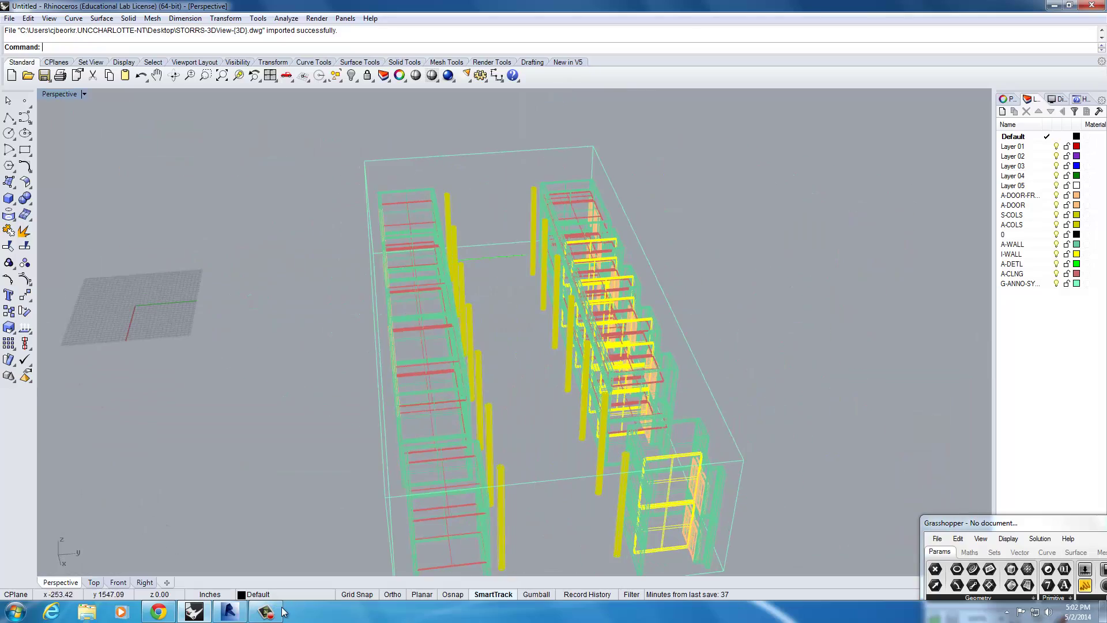
left_click(83, 94)
left_click(69, 137)
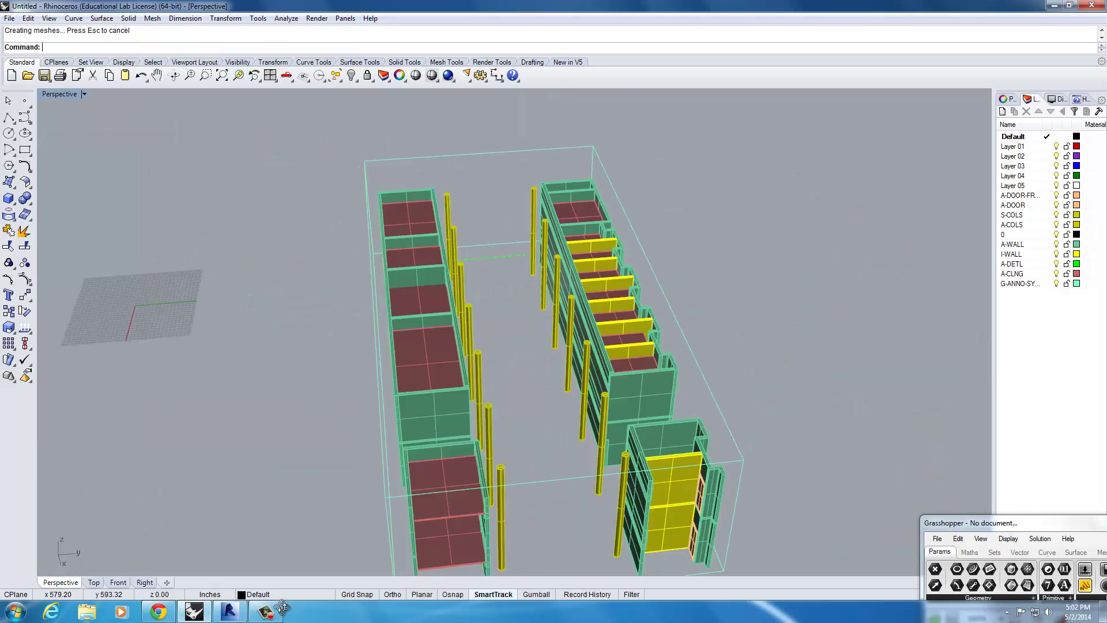
mouse_move(778, 449)
right_mouse_down()
mouse_move(623, 398)
mouse_move(819, 467)
right_mouse_up()
scroll(623, 398, "up", 5)
scroll(563, 456, "down", 6)
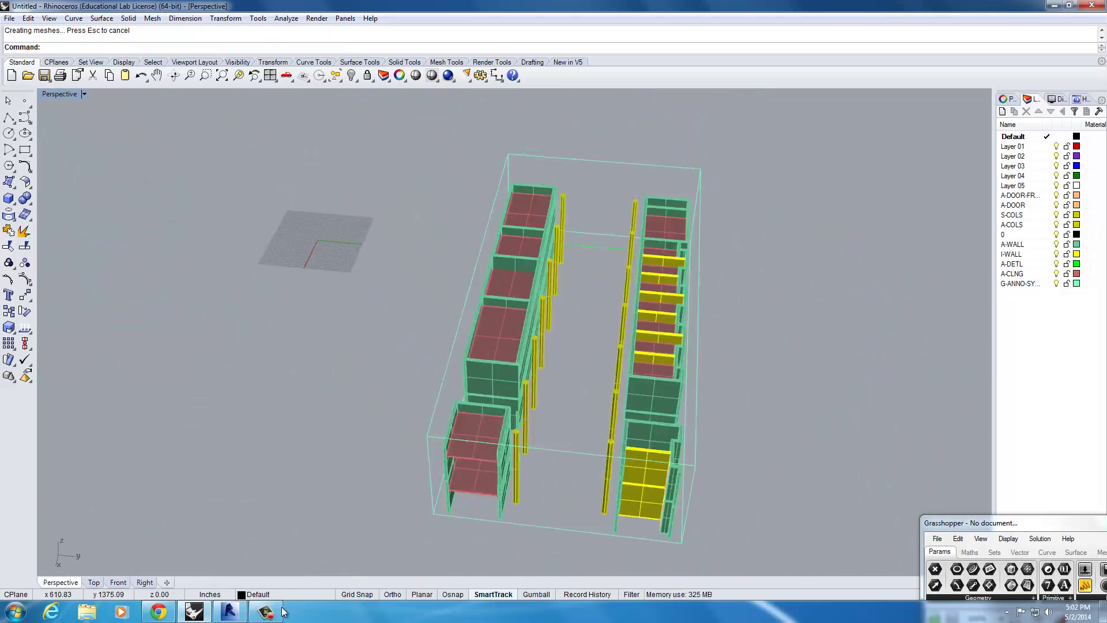
mouse_move(577, 439)
right_mouse_down()
mouse_move(415, 370)
mouse_move(392, 295)
mouse_move(635, 427)
right_mouse_up()
scroll(663, 363, "up", 6)
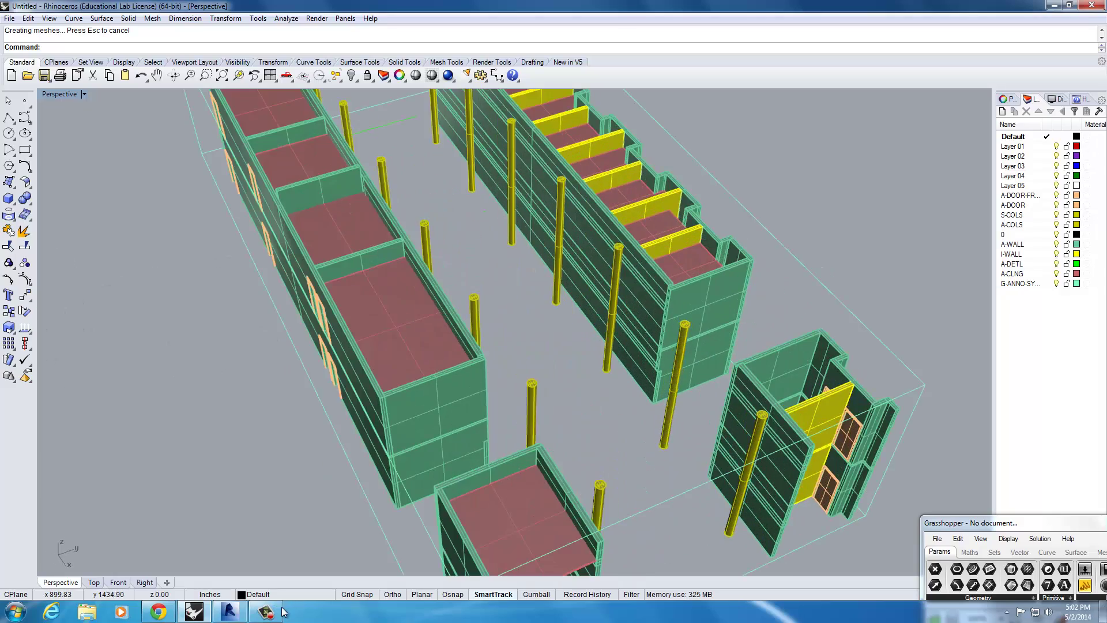
Inspect the imported building by selecting individual wall objects, and move the Grasshopper window clear of the model.
right_click_drag(663, 364, 830, 297)
left_click(485, 369)
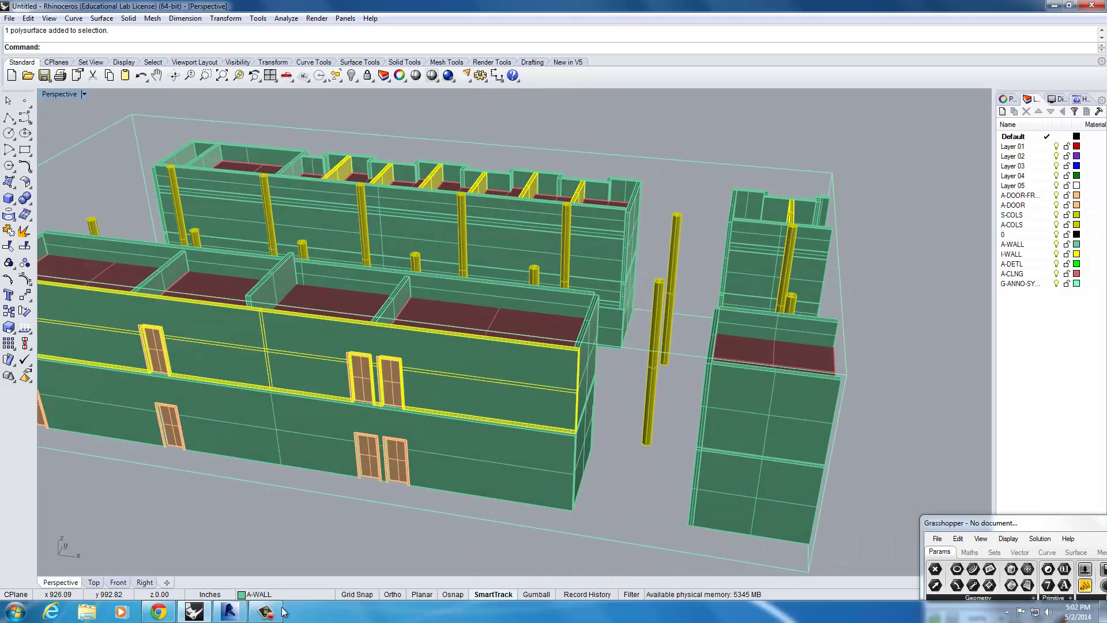
left_click(701, 427)
left_click(744, 476)
right_click_drag(744, 449, 496, 485)
scroll(496, 485, "down", 4)
left_click_drag(989, 524, 983, 506)
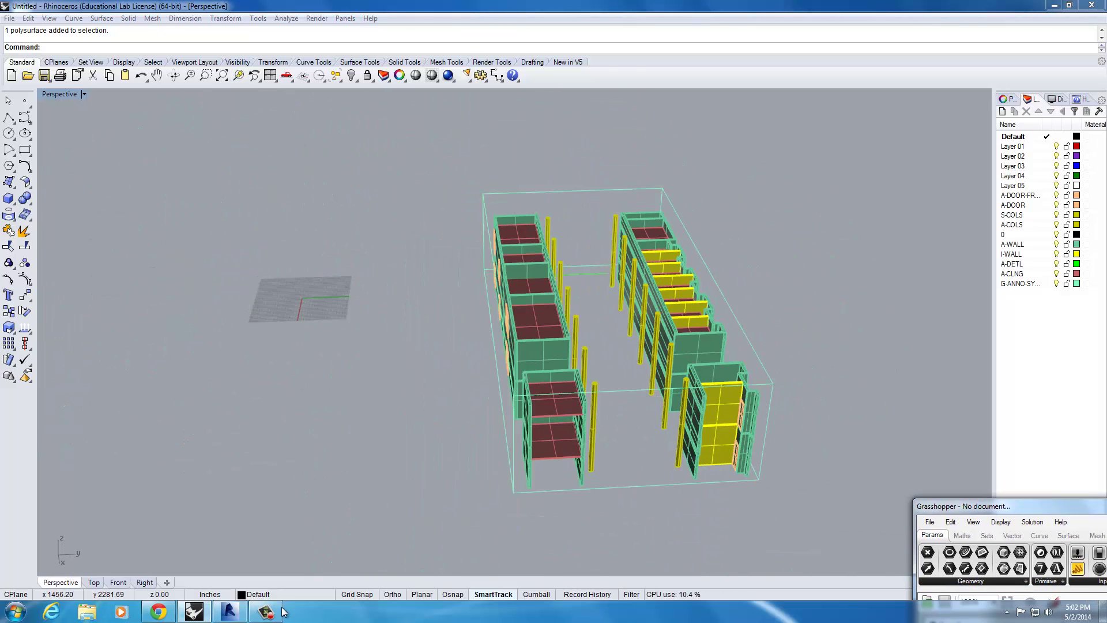
Select the entire building model and start exporting the selection to the Desktop as an AutoCAD Drawing (*.dwg).
left_click_drag(418, 167, 782, 464)
key("ctrl+a")
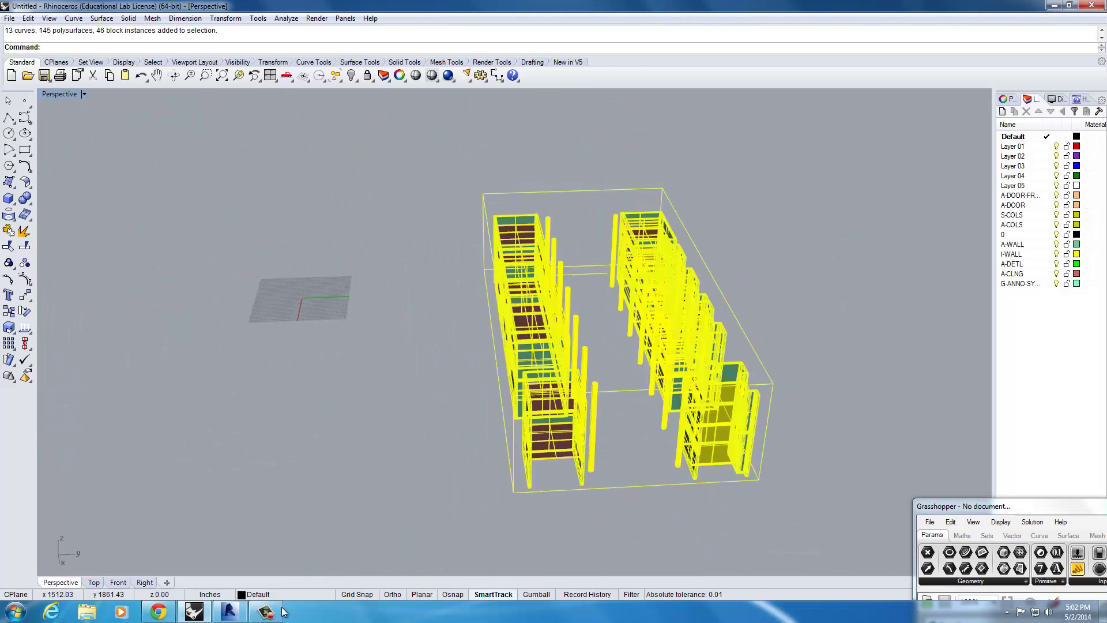
left_click(536, 192)
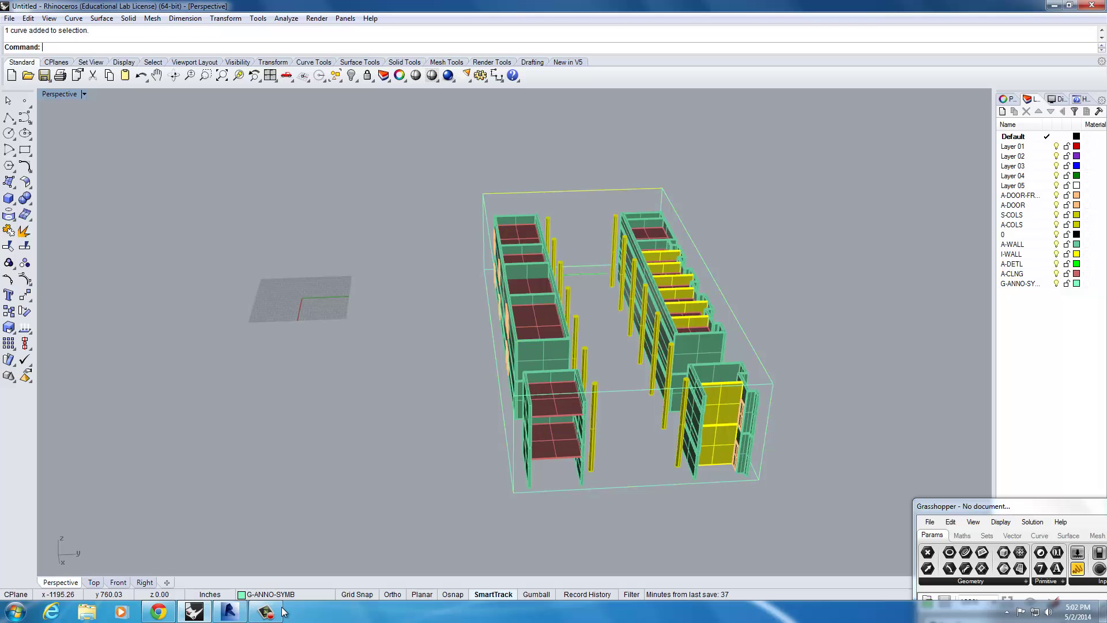
left_click_drag(437, 168, 780, 536)
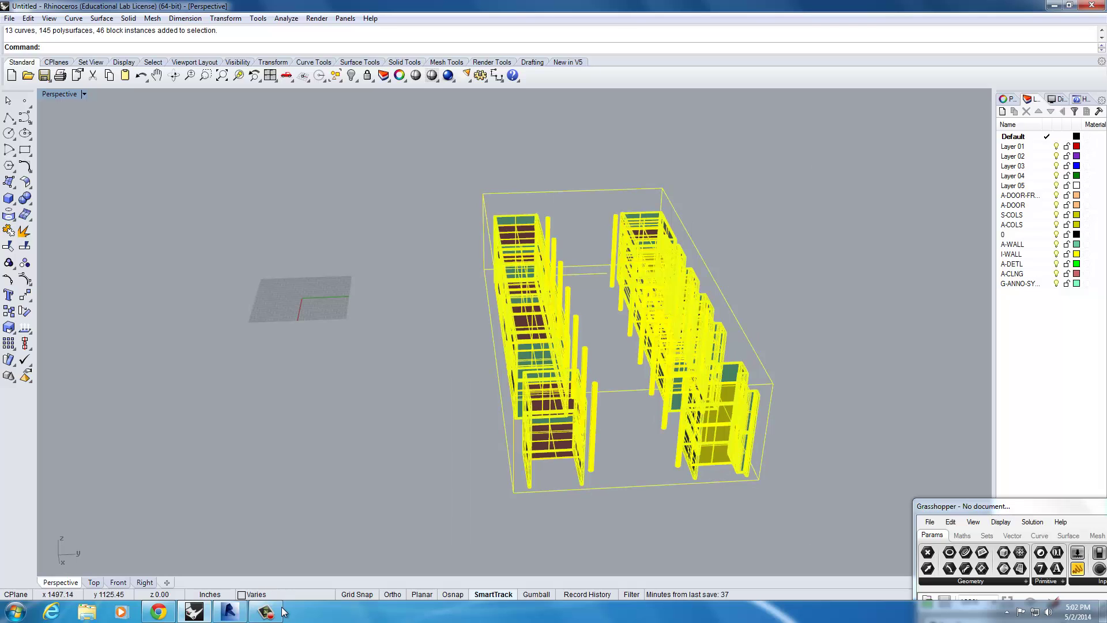
left_click(9, 18)
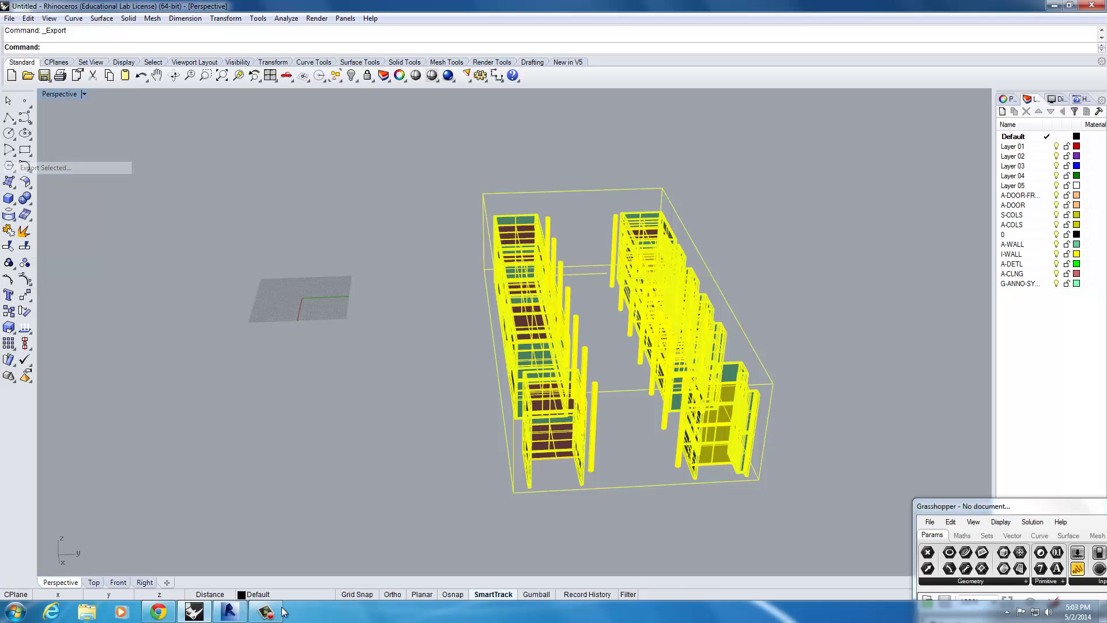
left_click(673, 420)
left_click(499, 218)
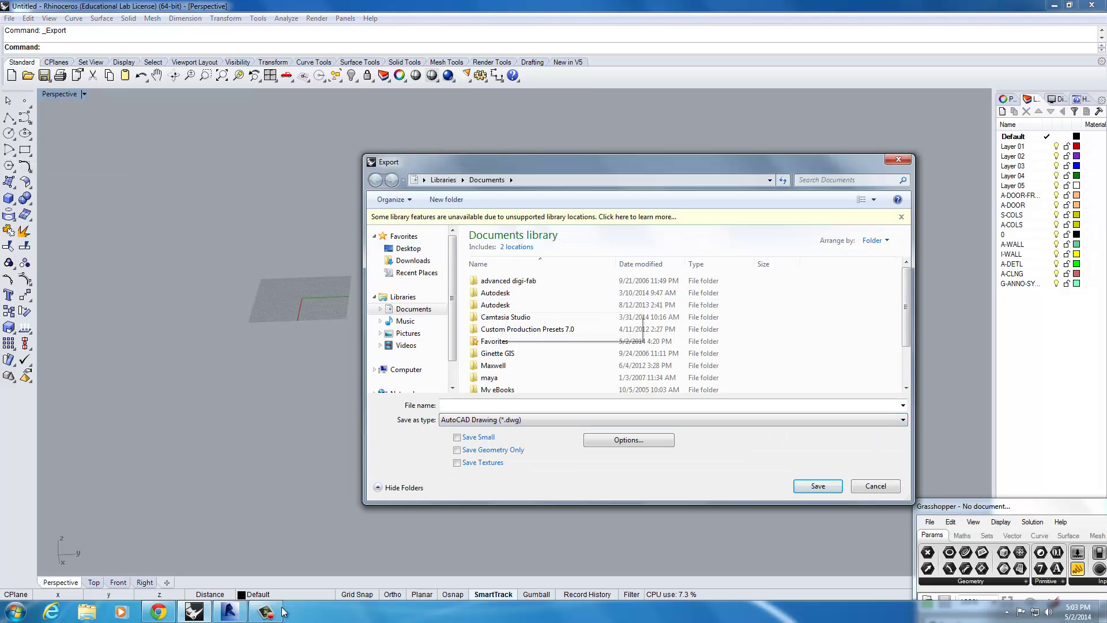
left_click(409, 249)
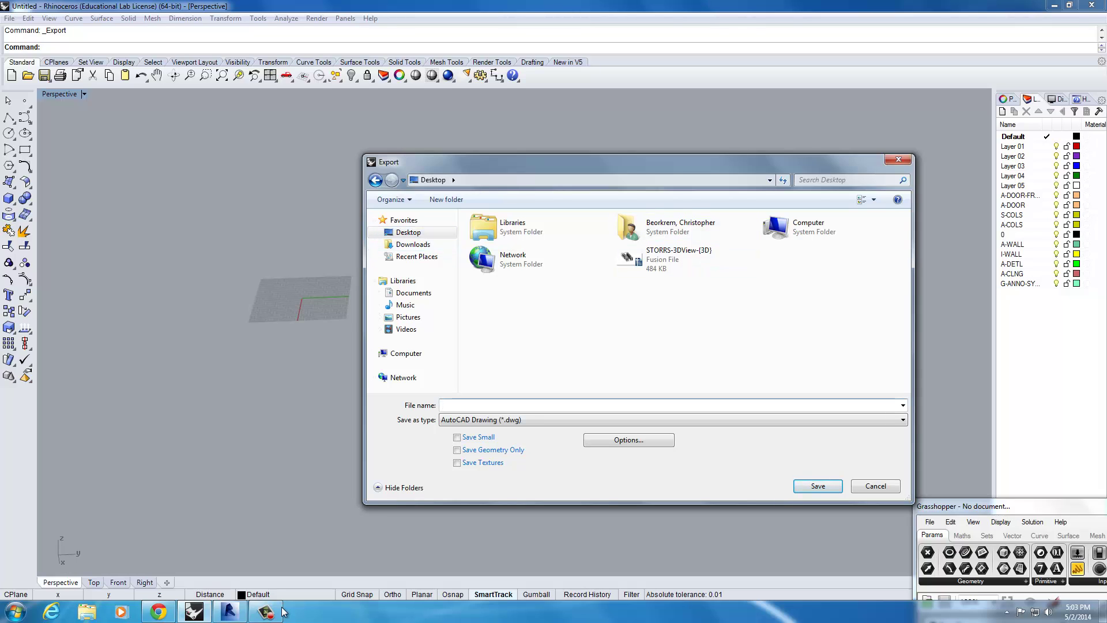
Open the DWG/DXF export options and look through the available export schemes.
key("Tab")
key("Return")
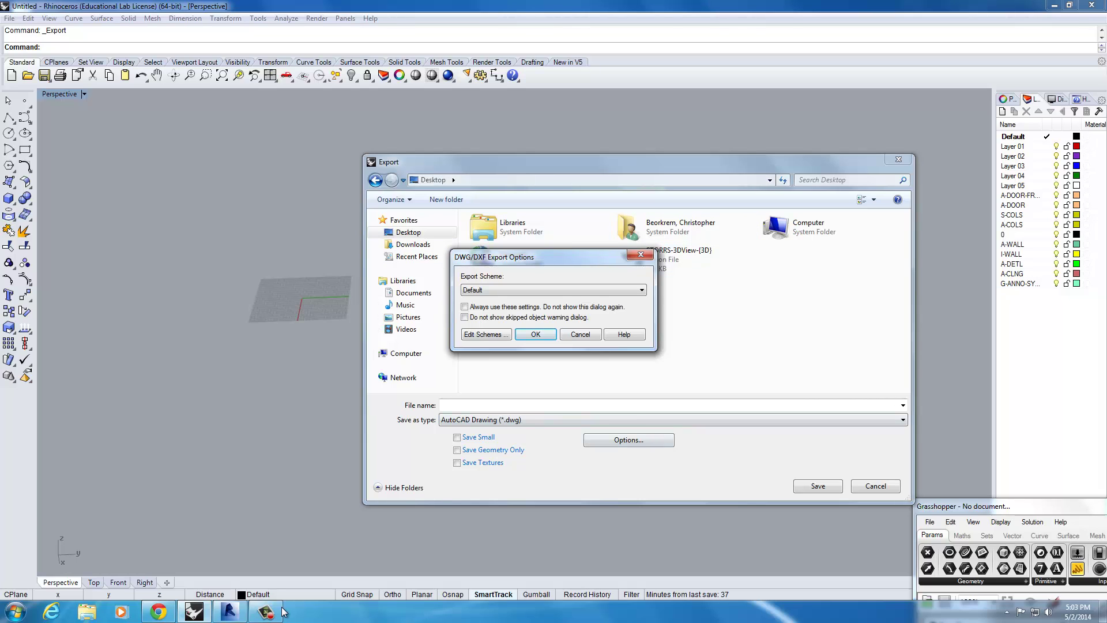
key("alt+Down")
key("Down")
key("Down")
key("Down")
key("Down")
key("Down")
key("Down")
key("Down")
key("Up")
key("Up")
key("Up")
key("Up")
key("Up")
key("Up")
key("Up")
key("End")
key("Home")
key("Return")
Open the AutoCAD export scheme editor and create a new scheme with the suggested name Unnamed-00.
key("Tab")
key("Tab")
key("Tab")
key("Return")
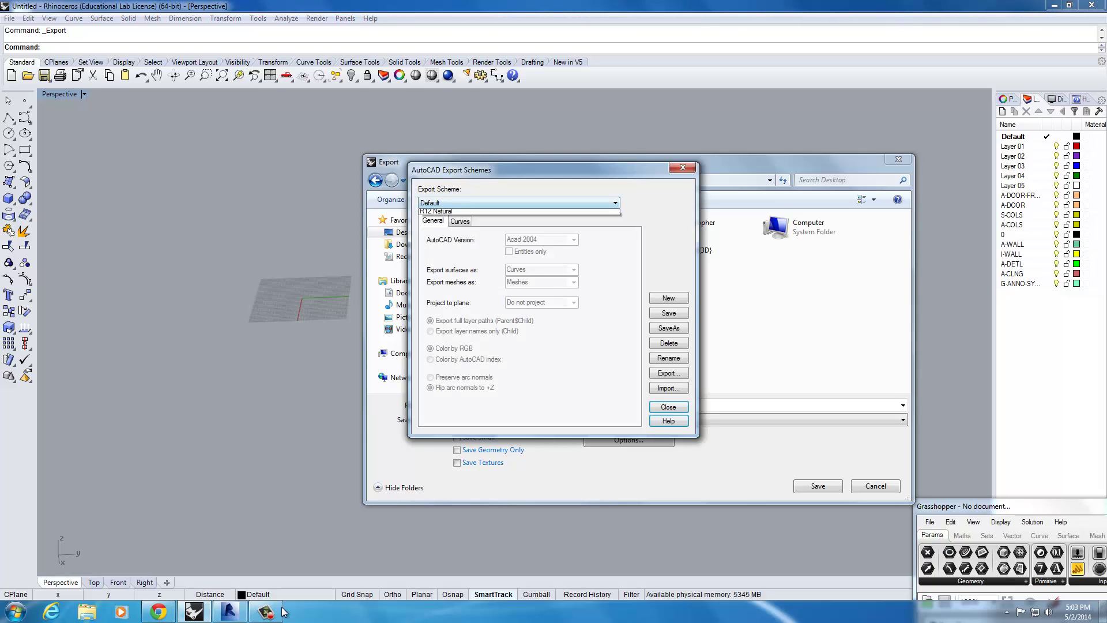
key("alt+Down")
key("Escape")
key("alt+n")
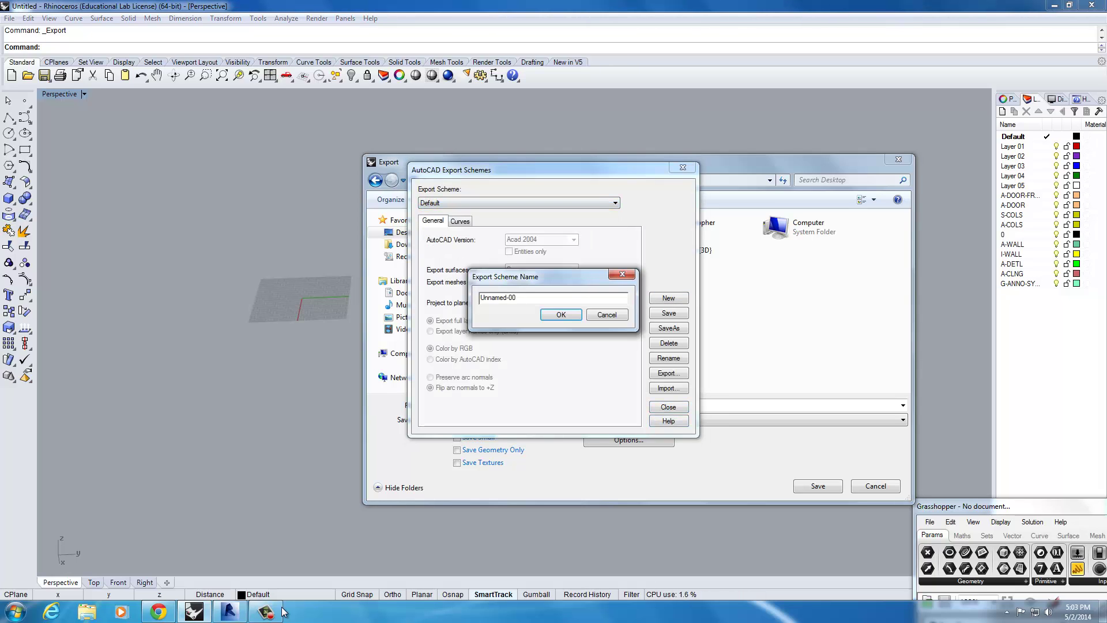
key("Return")
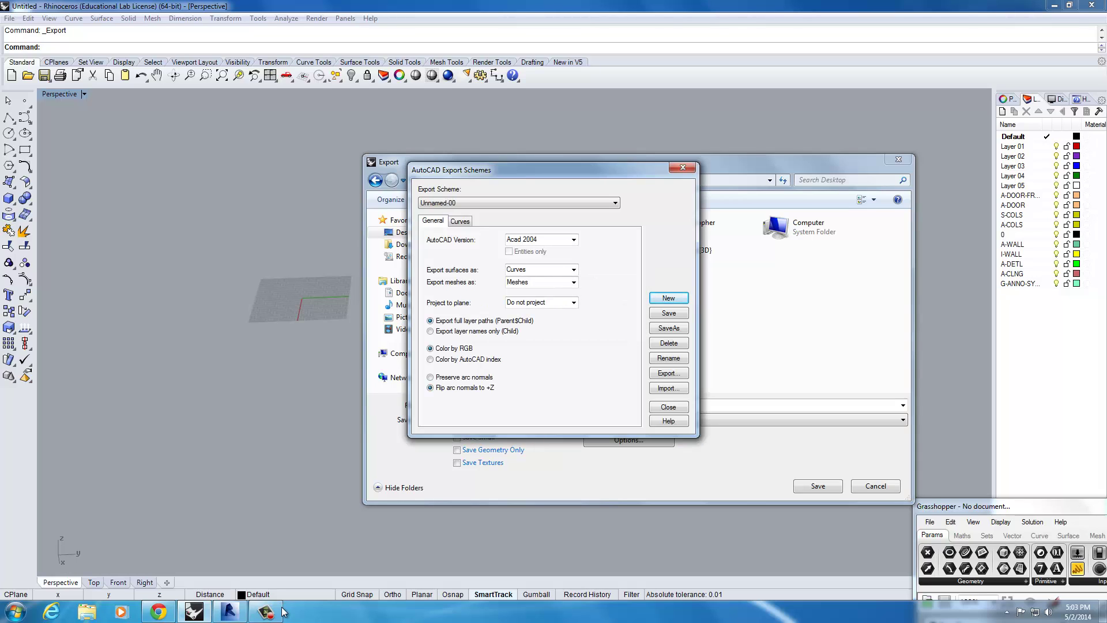
Check the new scheme's curve settings, set surfaces to export as Solids, and save the scheme.
key("ctrl+Tab")
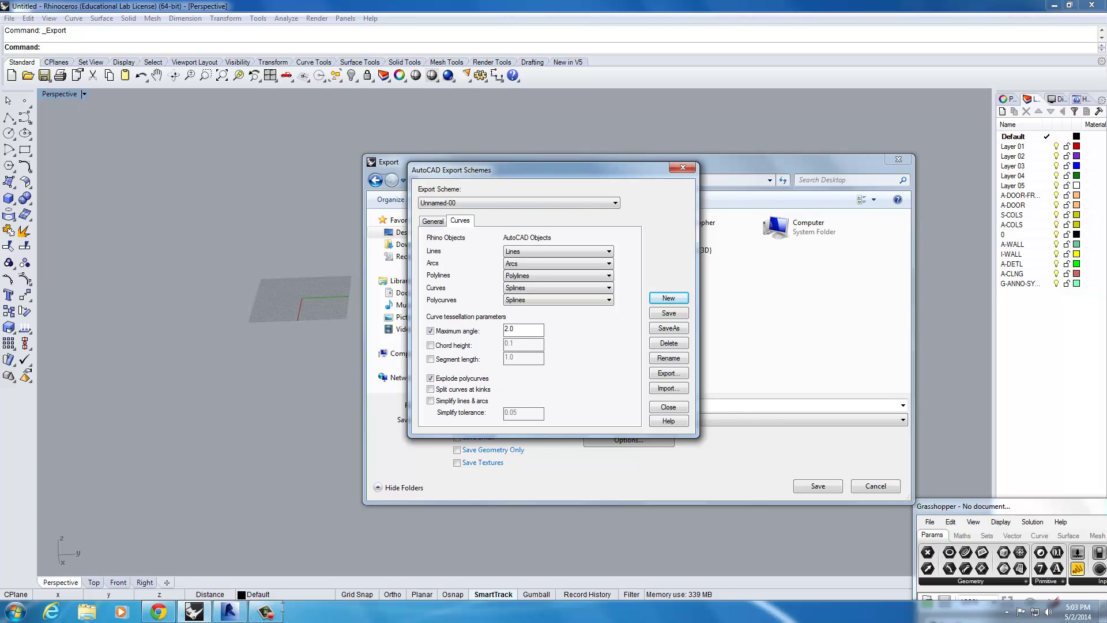
key("ctrl+shift+Tab")
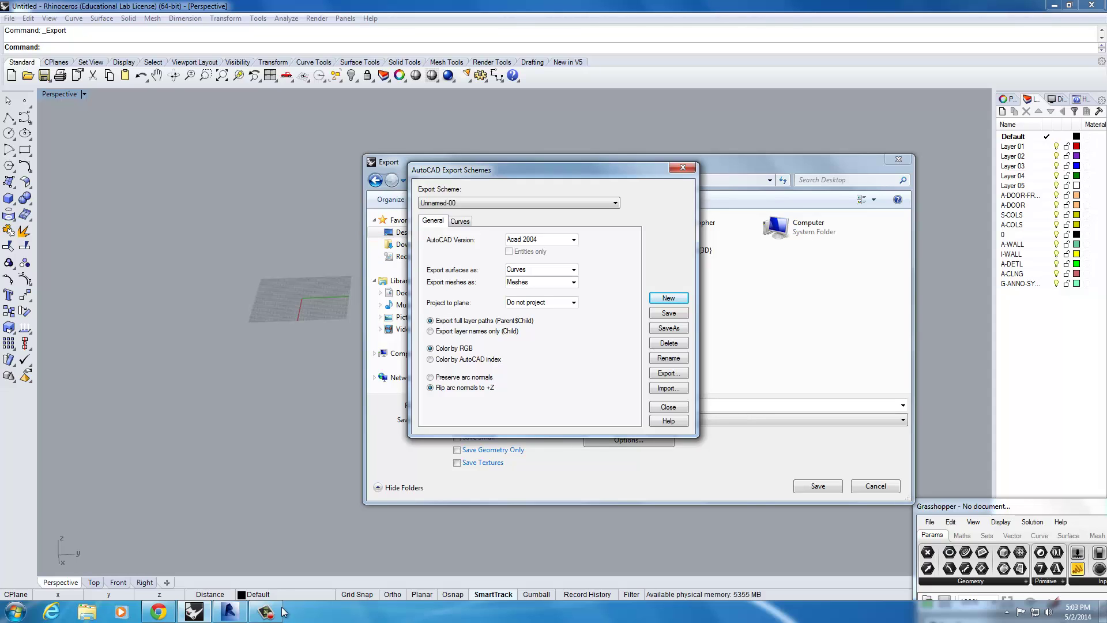
left_click(574, 270)
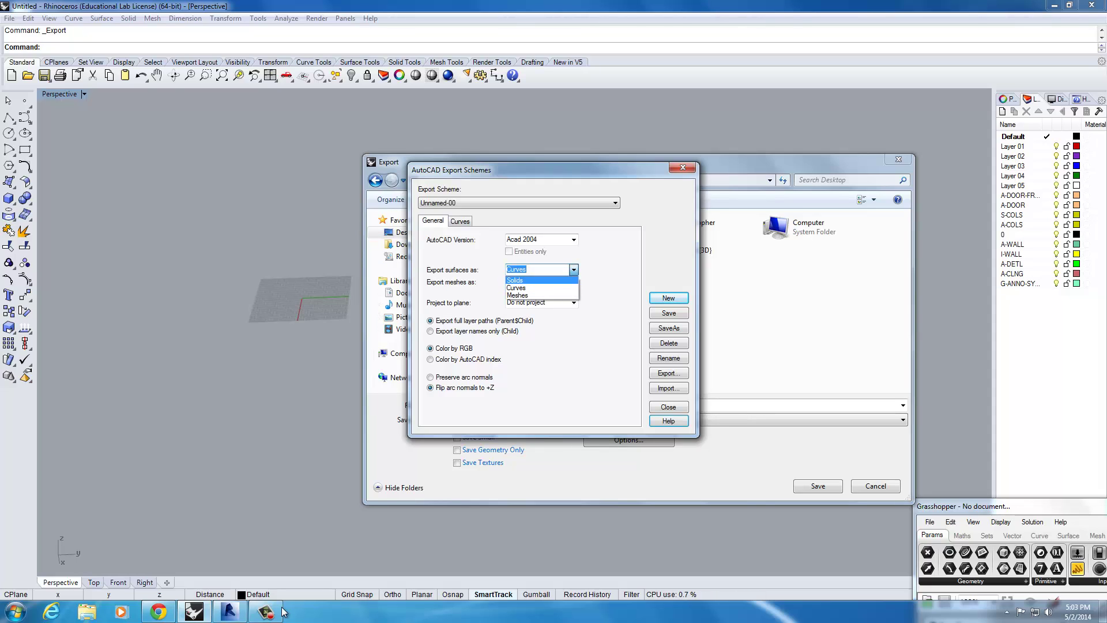
key("Return")
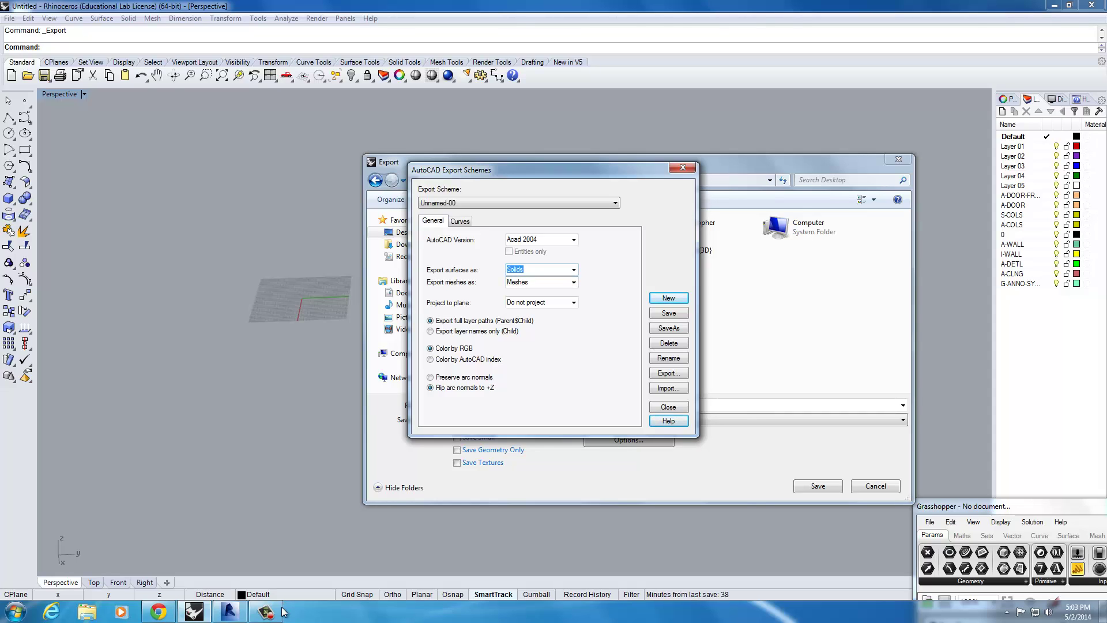
key("Tab")
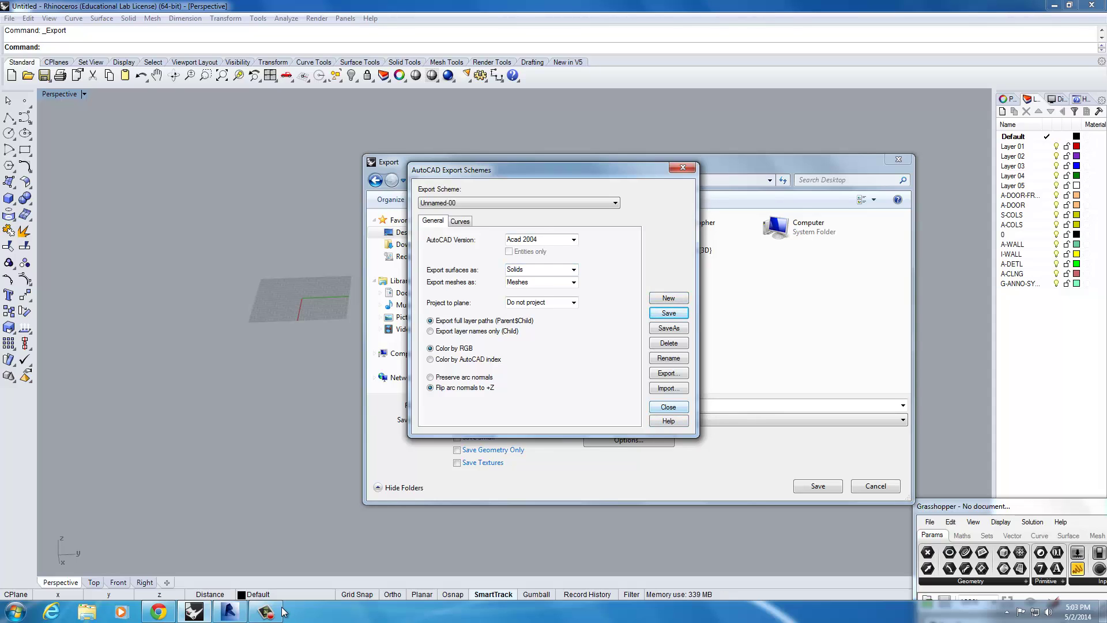
key("Tab")
key("Tab")
key("Tab")
key("Tab")
key("Tab")
key("Tab")
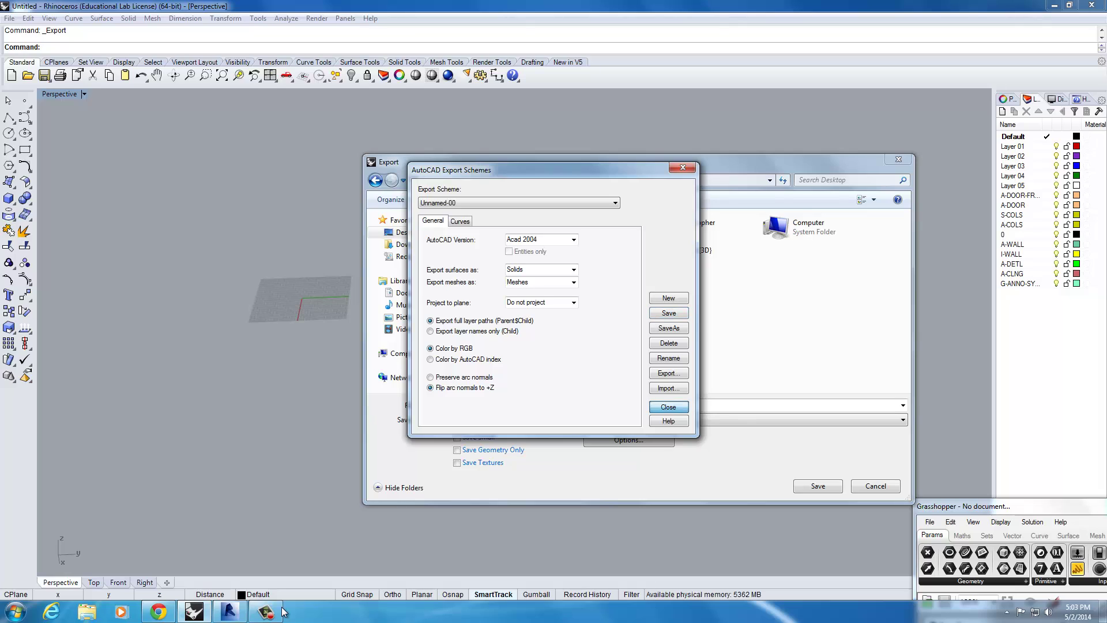
key("Return")
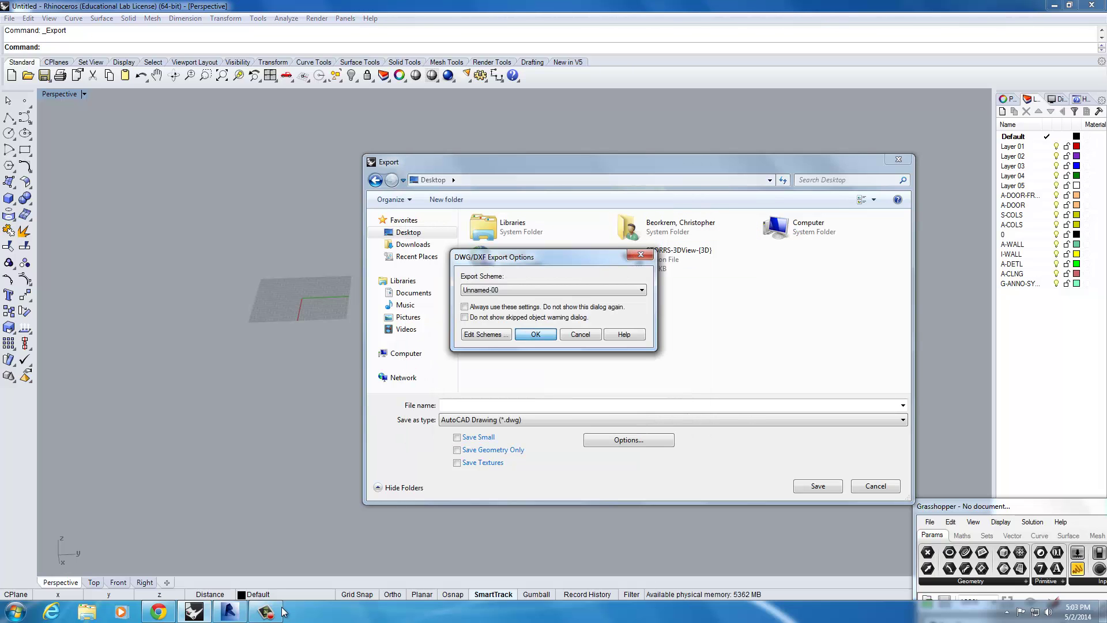
Export the selected model to the Desktop as test.dwg using the Unnamed-00 scheme.
key("Return")
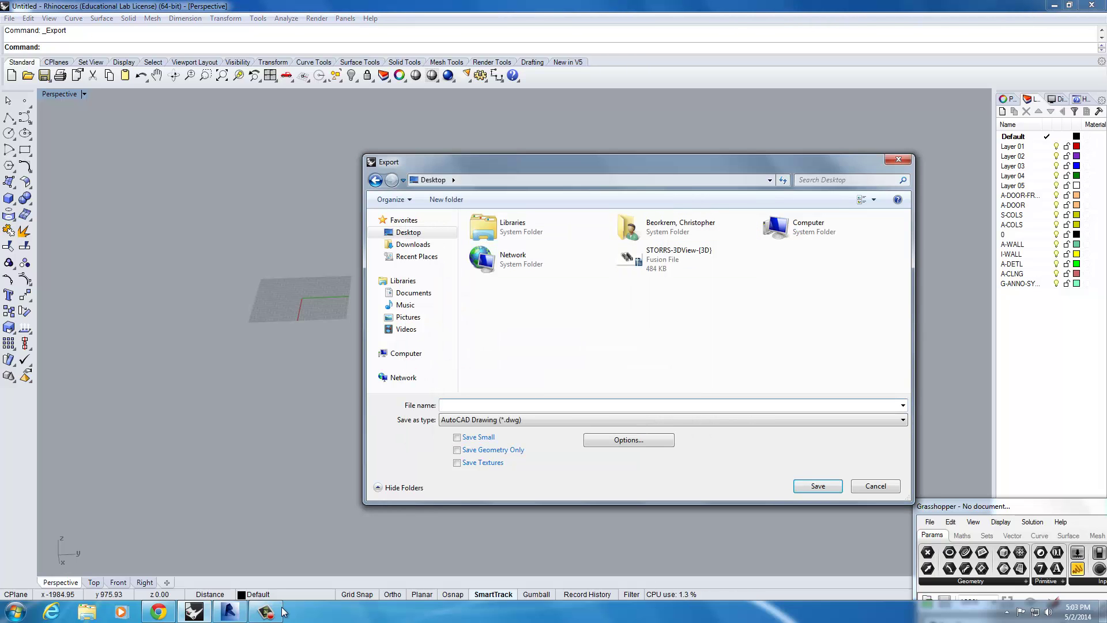
type("test")
key("Return")
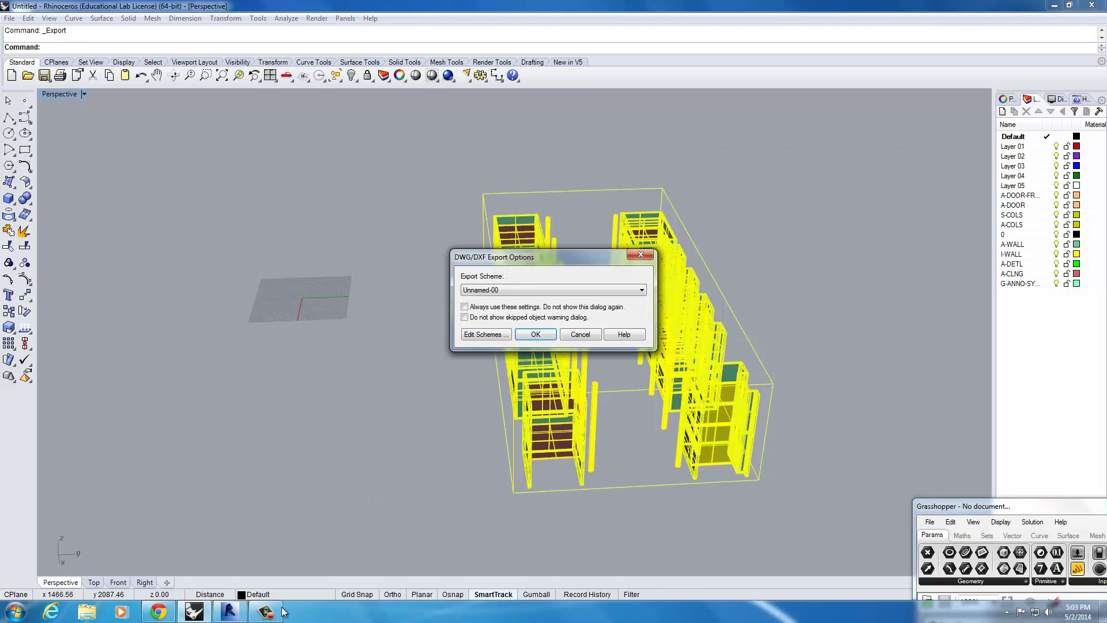
key("Return")
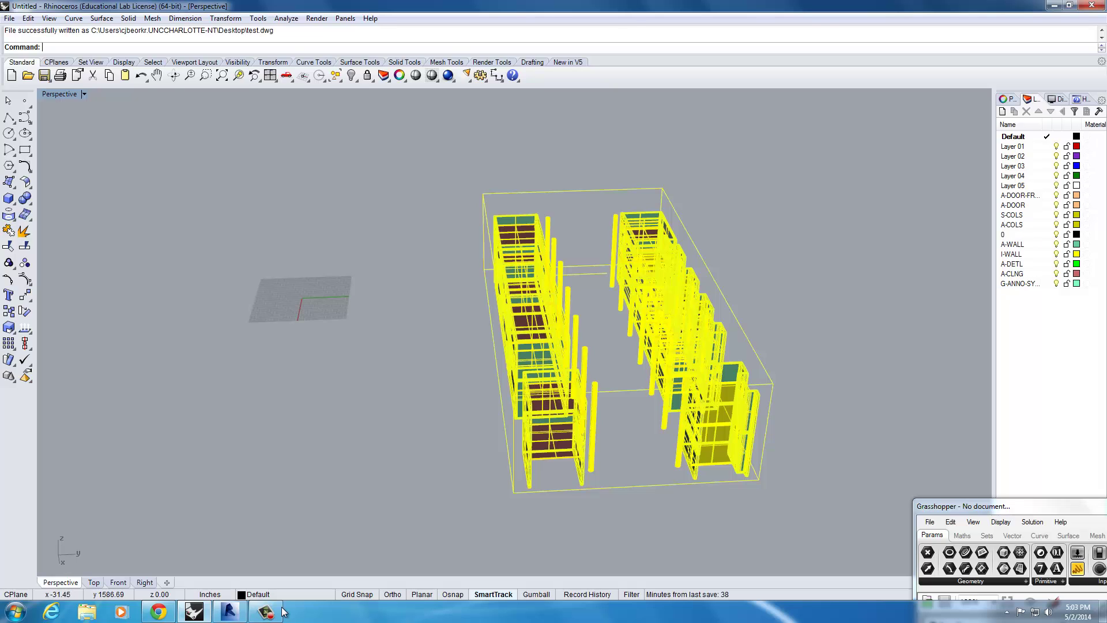
Clear the selection and inspect the whole building model from an elevated corner view.
key("Escape")
right_click_drag(623, 335, 687, 334)
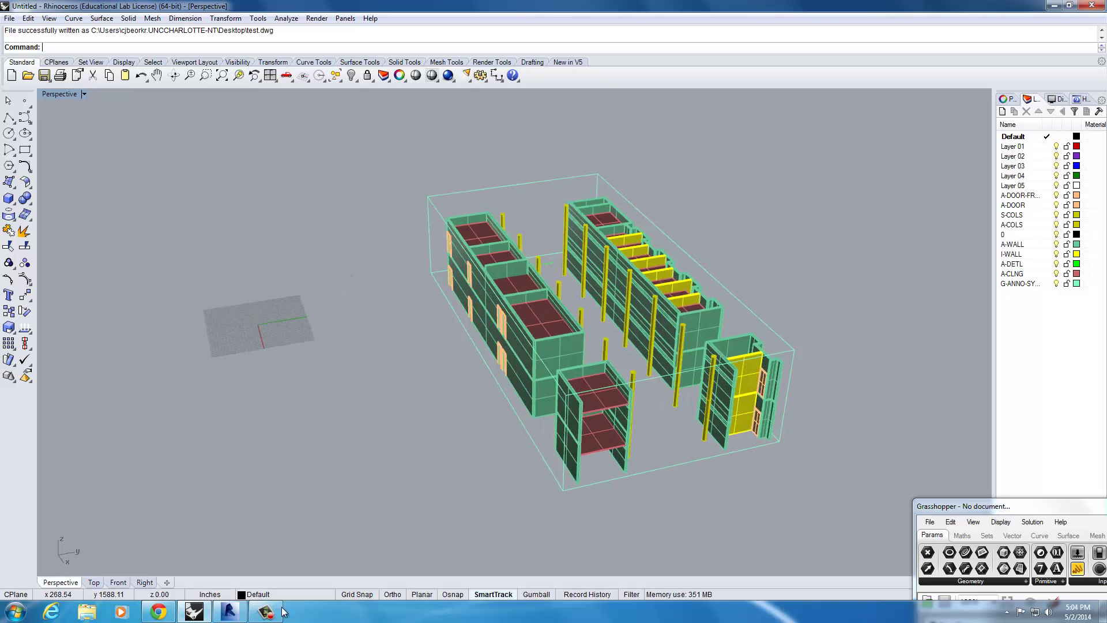
scroll(704, 288, "down", 3)
right_click_drag(703, 288, 773, 277, "shift")
right_click_drag(623, 323, 712, 312, "shift")
right_click_drag(713, 311, 625, 252)
scroll(588, 231, "up", 4)
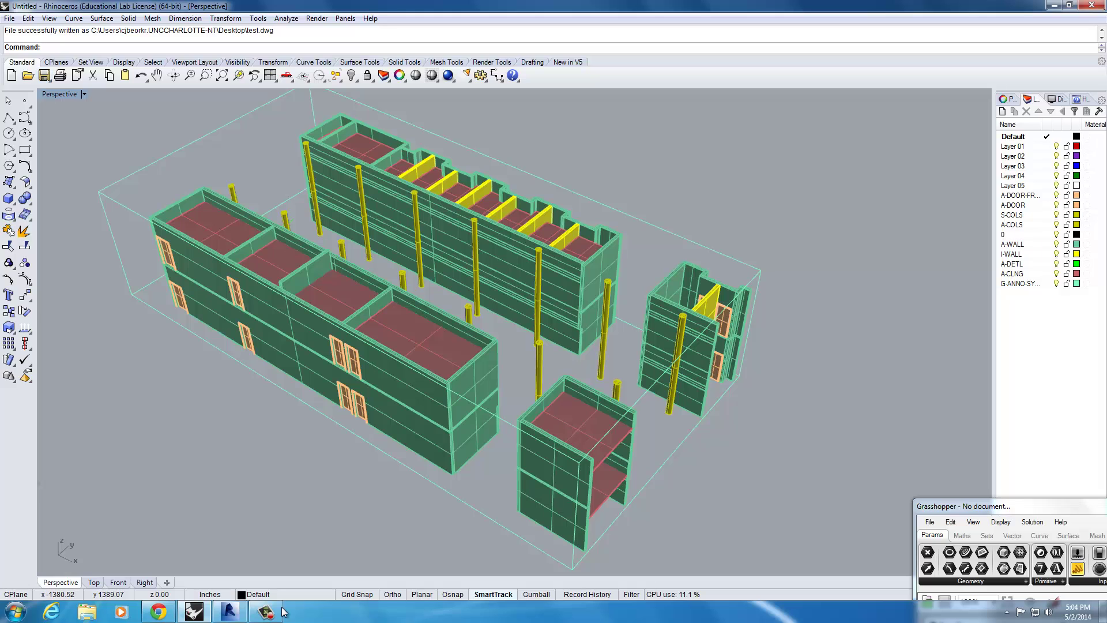
Start a new Rhino file without saving the changes to the untitled building model.
key("alt+f")
key("n")
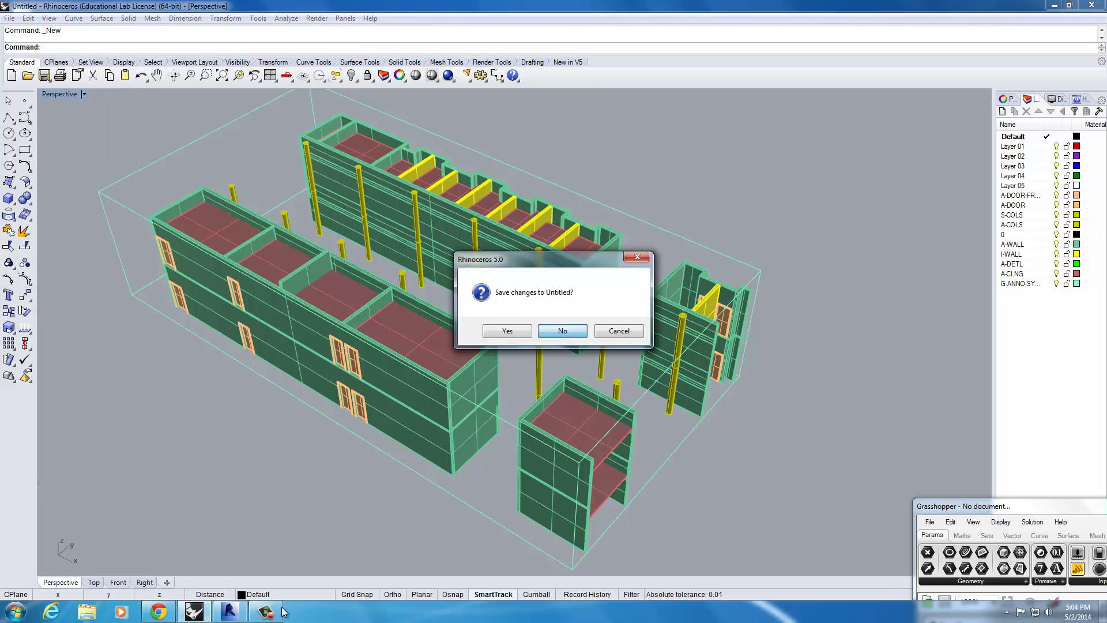
key("n")
key("Return")
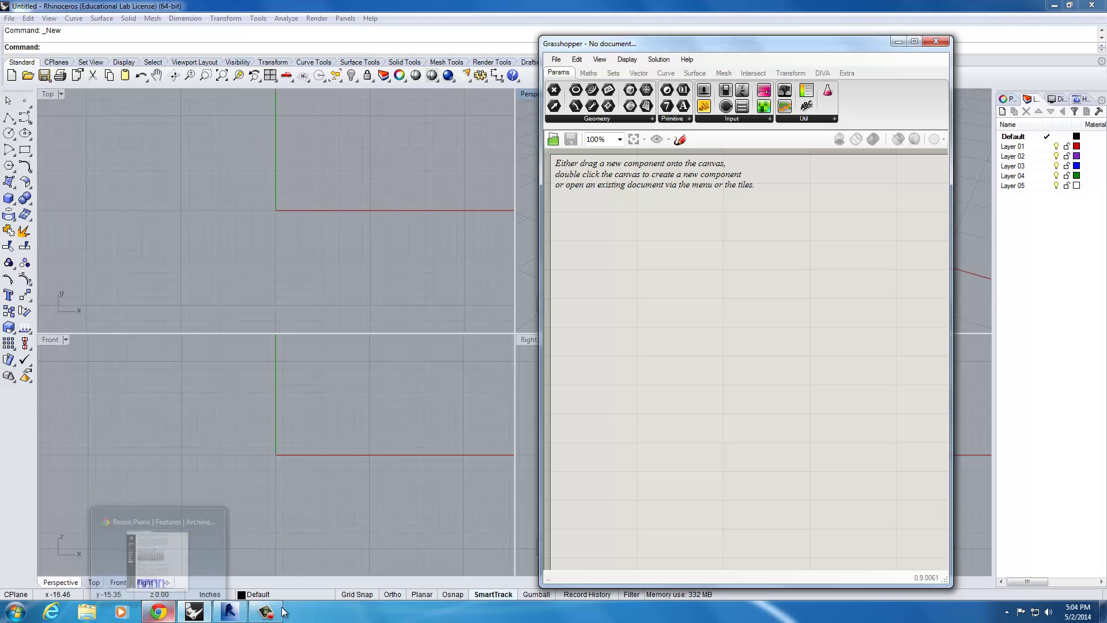
Show the Hummingbird components in Grasshopper and move its window aside to uncover part of the Perspective viewport.
left_click(158, 611)
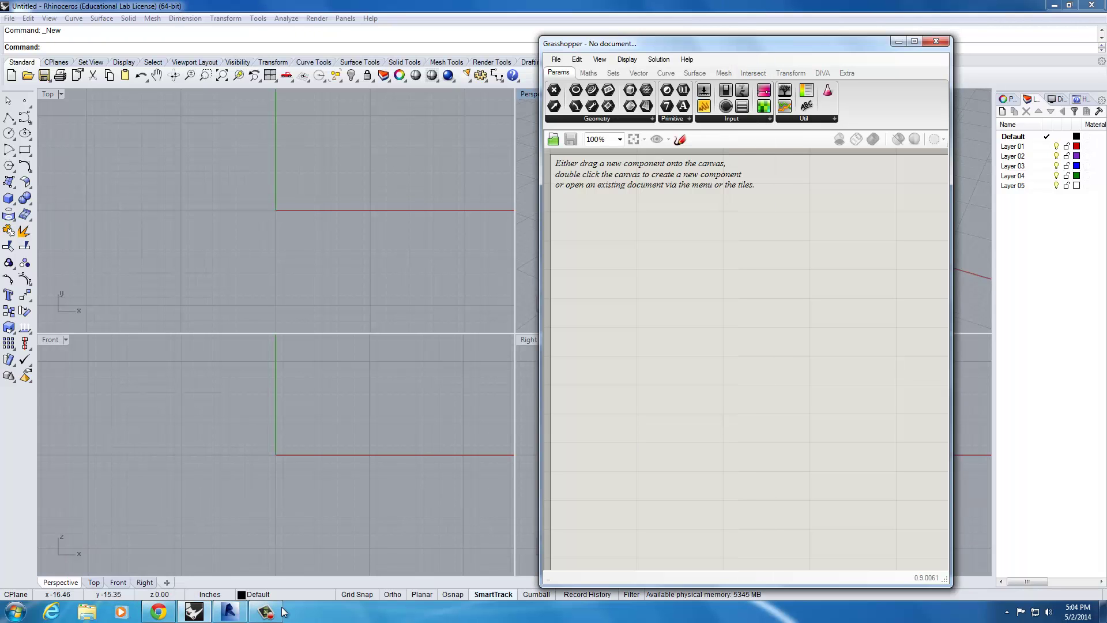
left_click(282, 611)
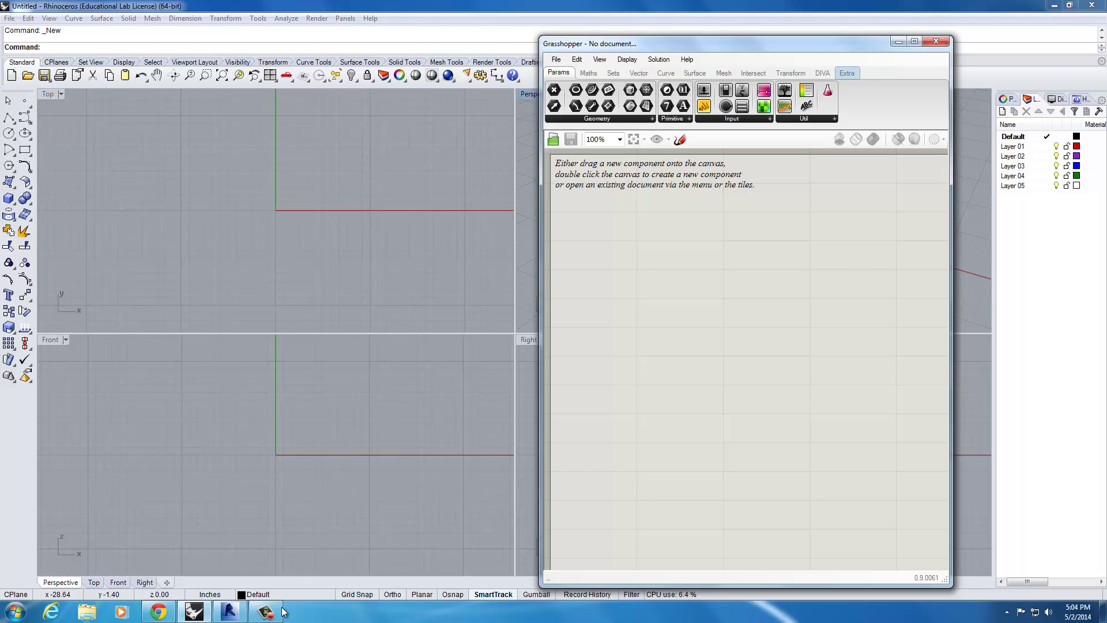
left_click(848, 72)
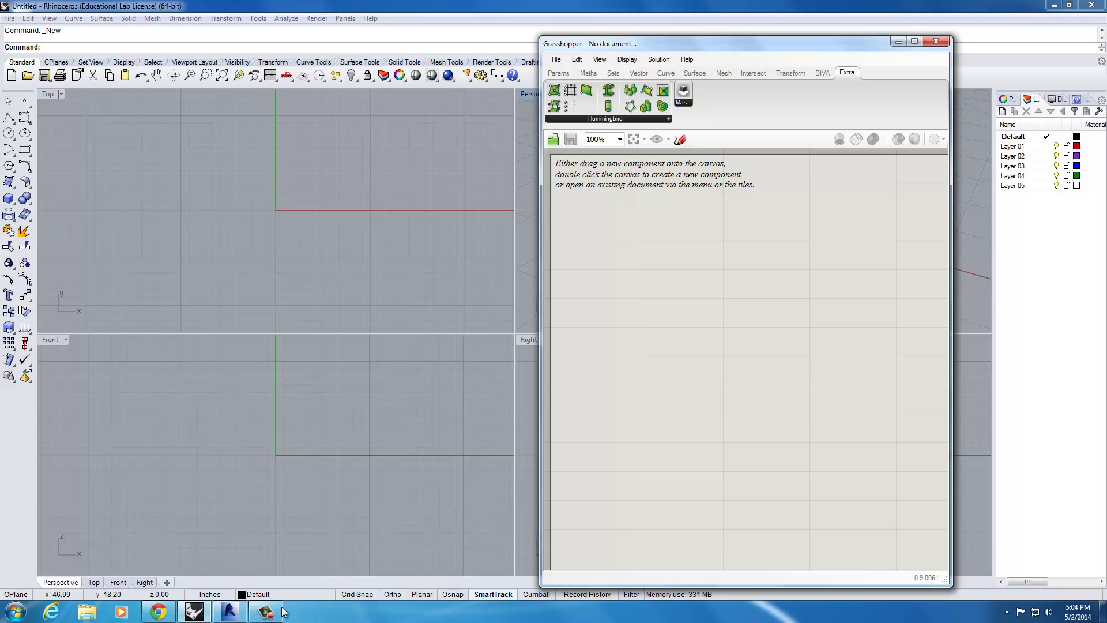
left_click_drag(744, 44, 885, 40)
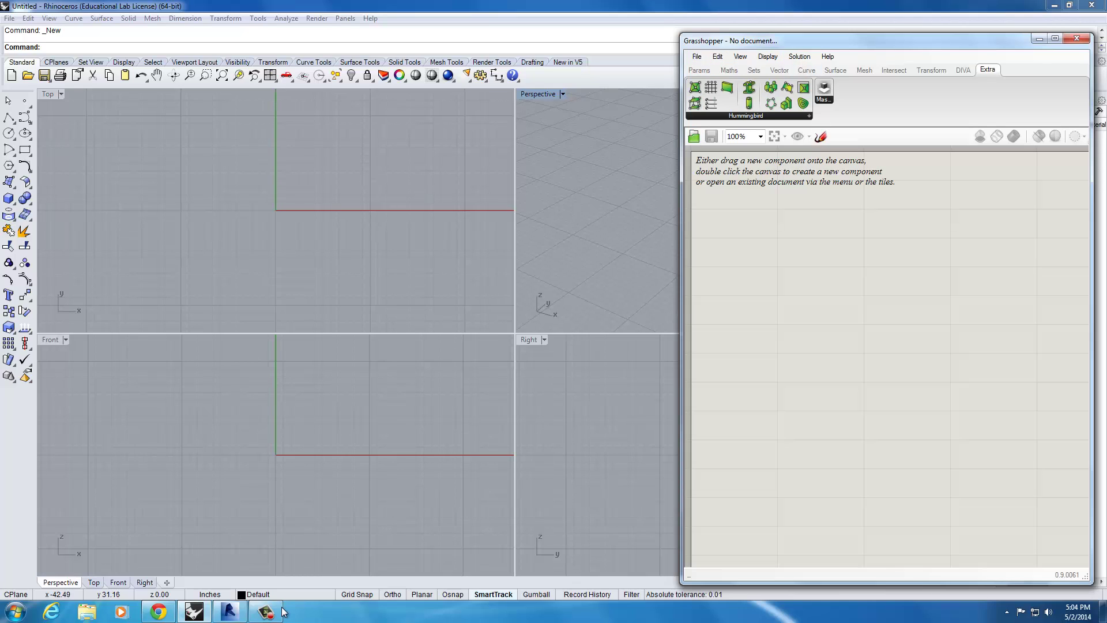
Switch to Revit and start a new project, and return to Rhinoceros with the Grasshopper window repositioned.
key("alt+Tab")
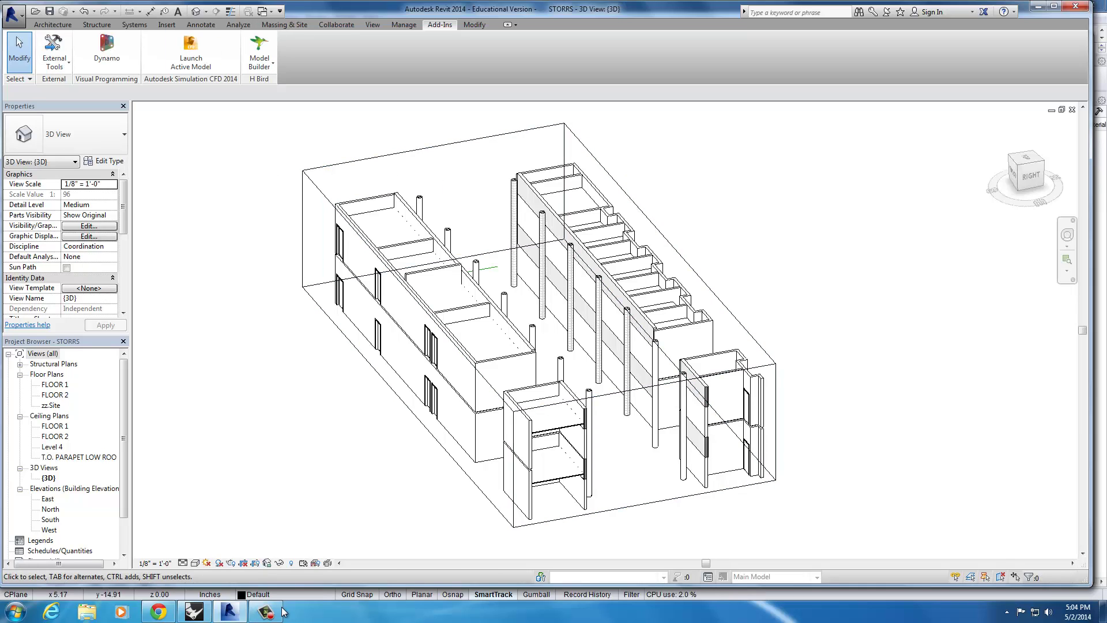
key("alt+f")
key("Return")
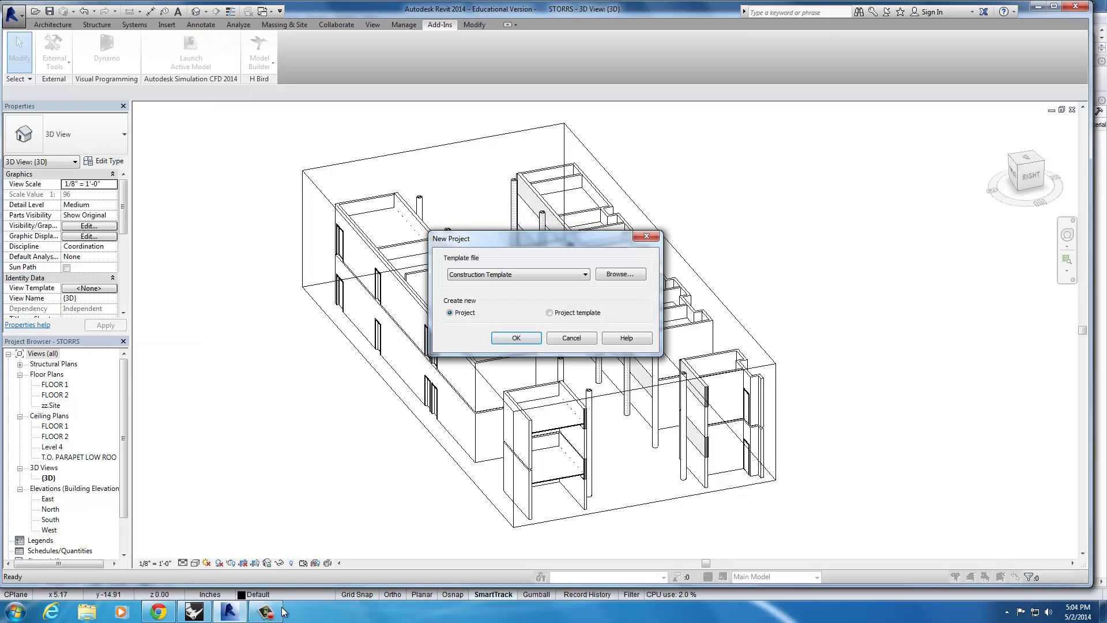
key("Escape")
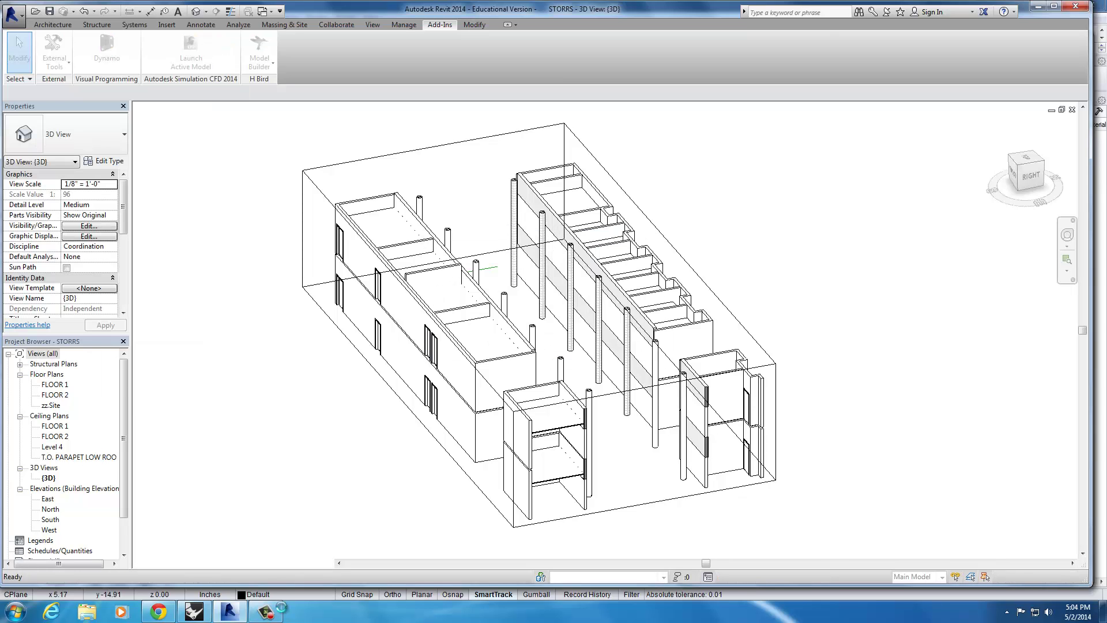
key("alt+Tab")
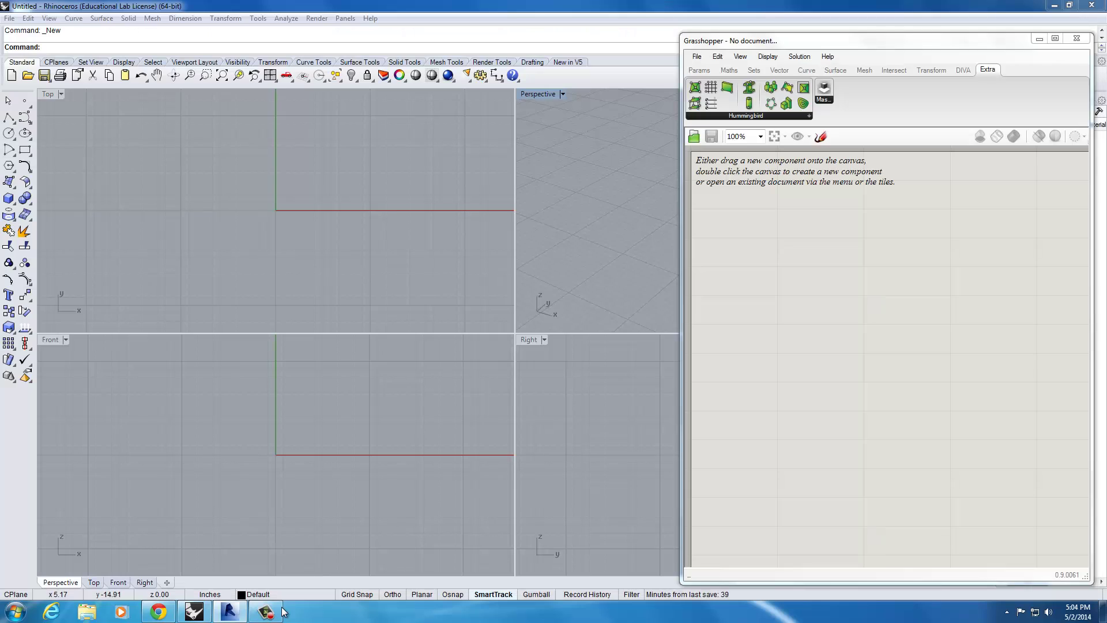
left_click_drag(836, 41, 816, 30)
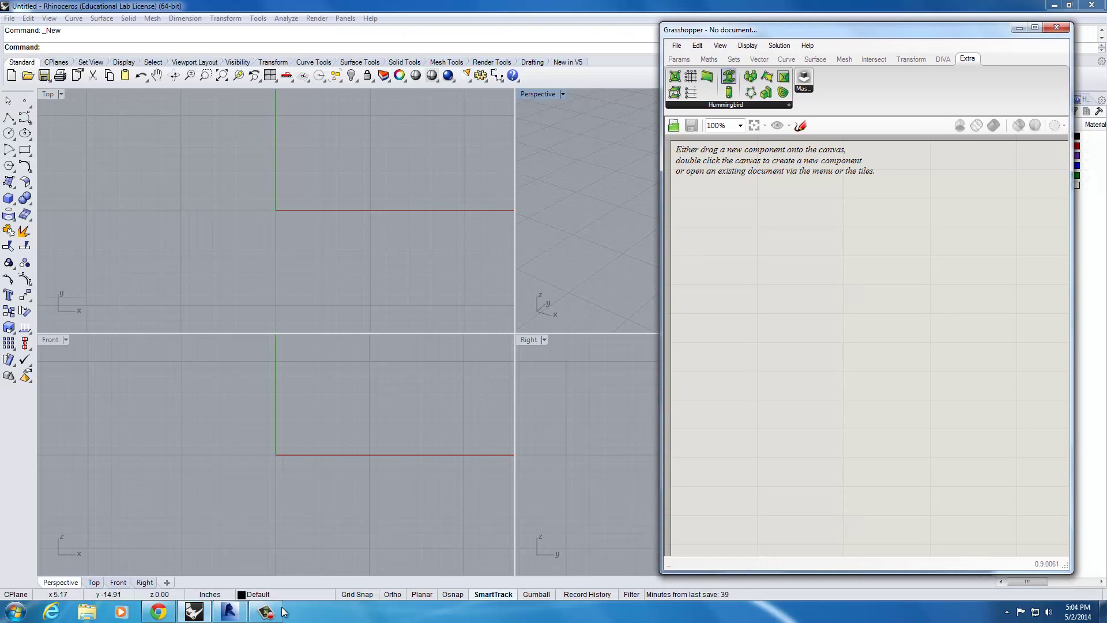
Place a Hummingbird Walls component in the upper area of the empty Grasshopper canvas.
left_click(727, 105)
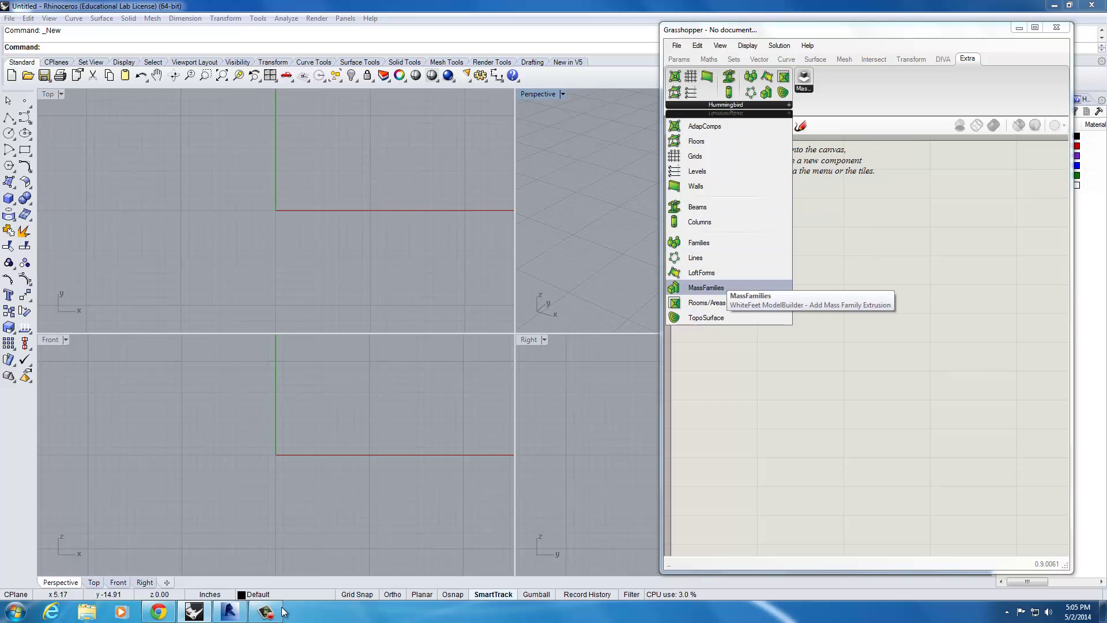
left_click(699, 185)
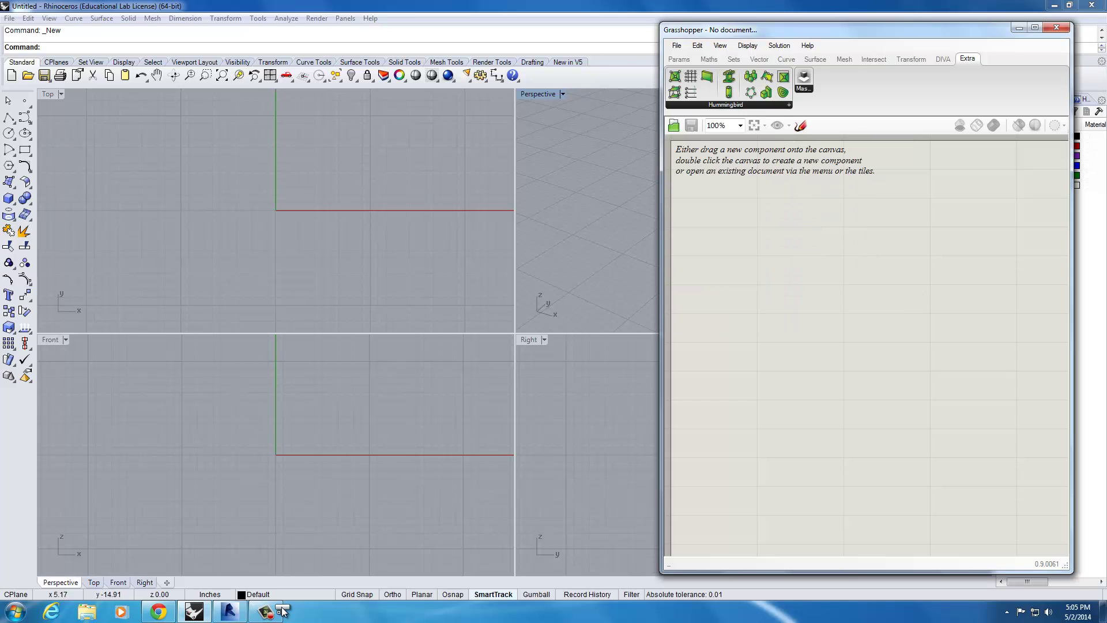
left_click(836, 292)
left_click_drag(836, 291, 920, 265)
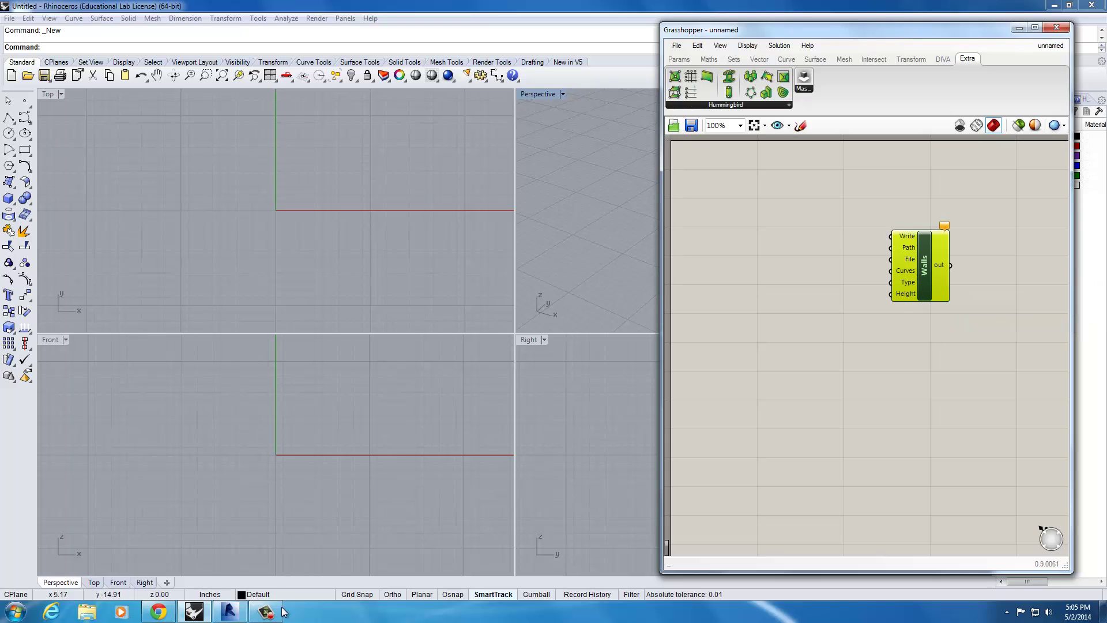
left_click_drag(924, 266, 917, 228)
Place a Hummingbird TopoSurface component on the canvas directly below the Walls component.
left_click(744, 105)
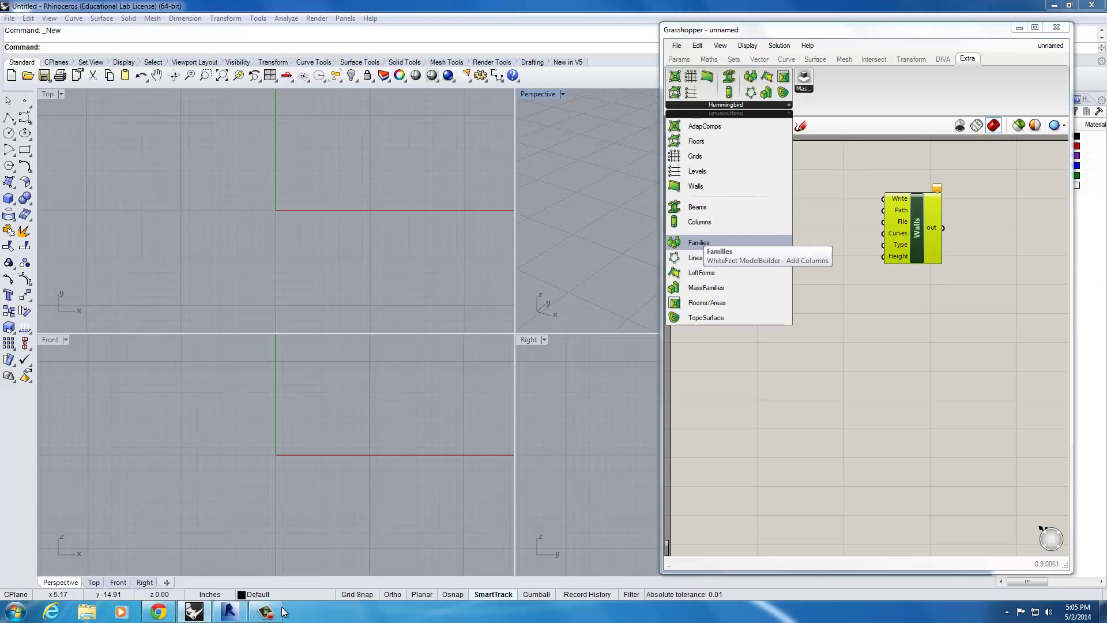
left_click(721, 319)
left_click(925, 377)
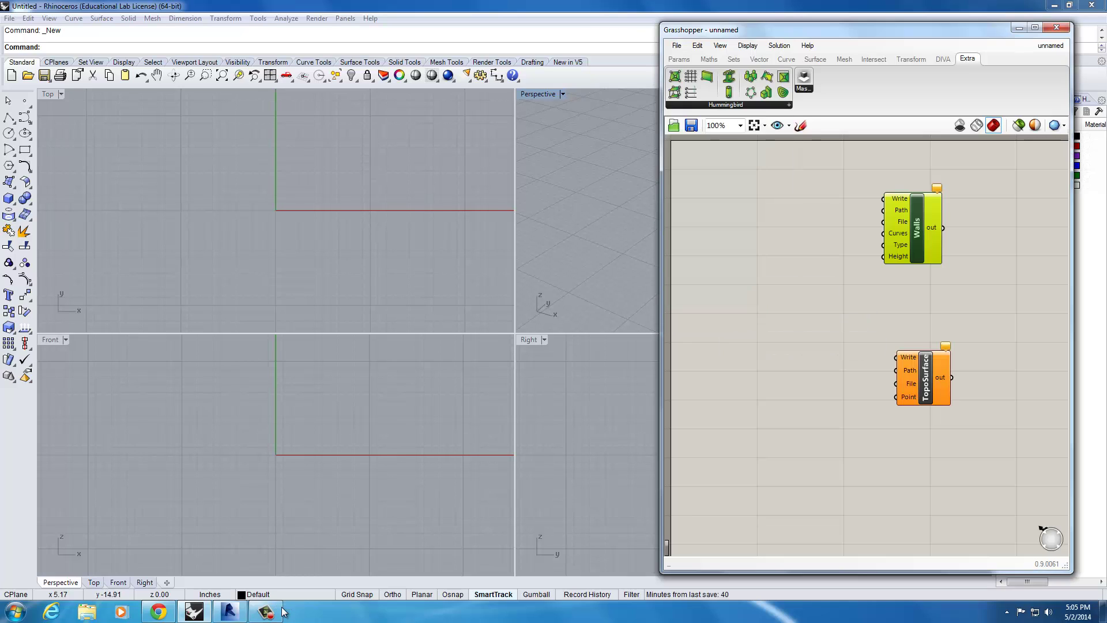
left_click_drag(926, 378, 917, 326)
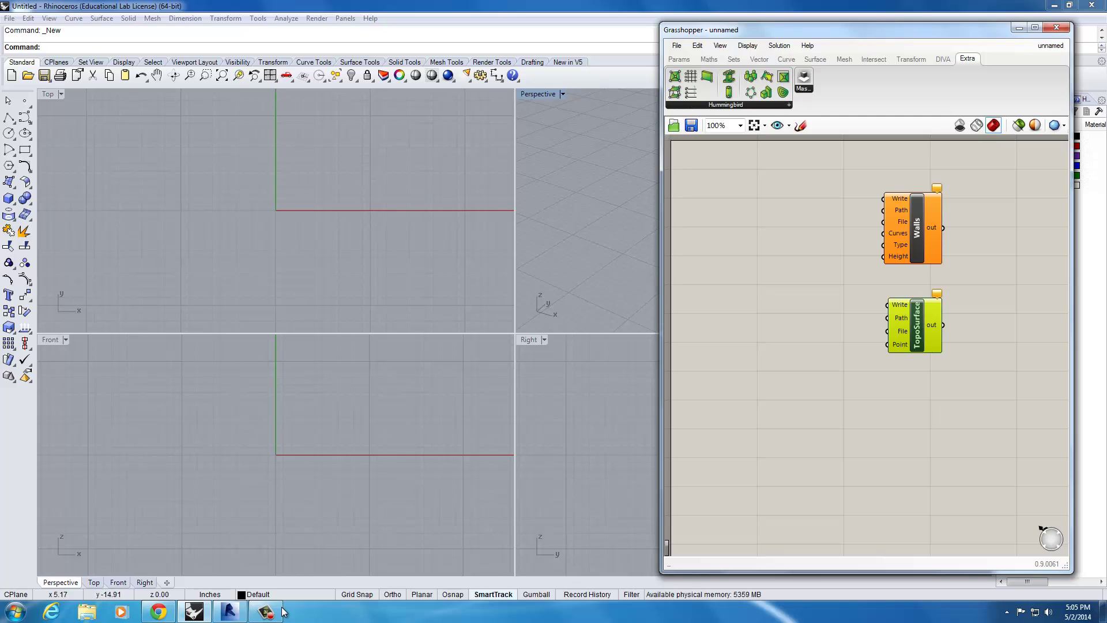
Add a Boolean Toggle and connect it to the Write input of the Walls component.
left_click(762, 231)
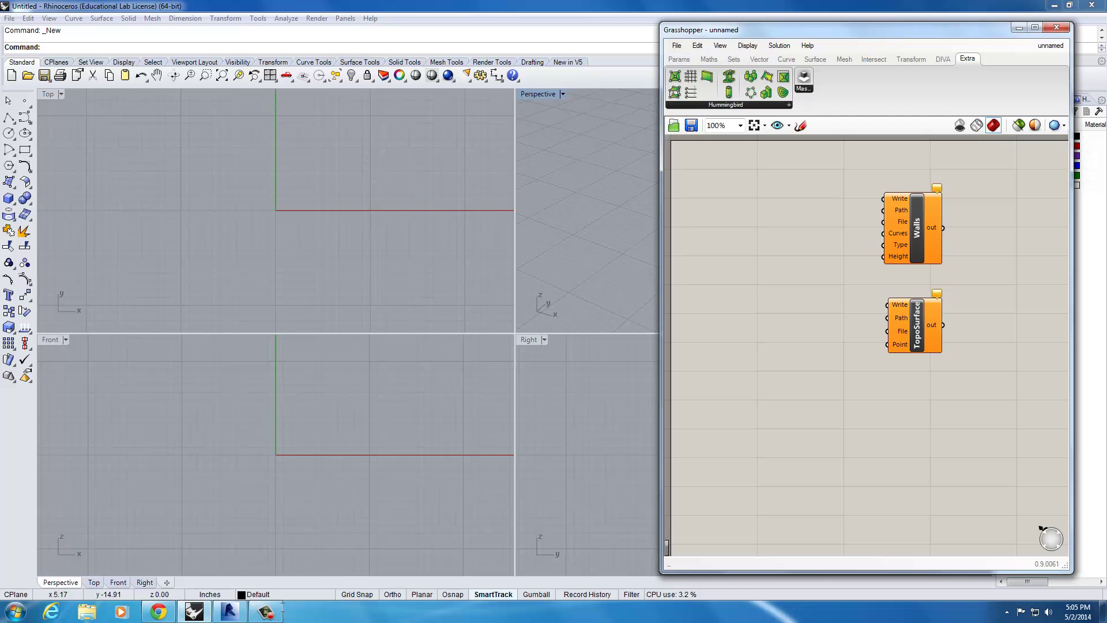
double_click(781, 196)
type("toggle")
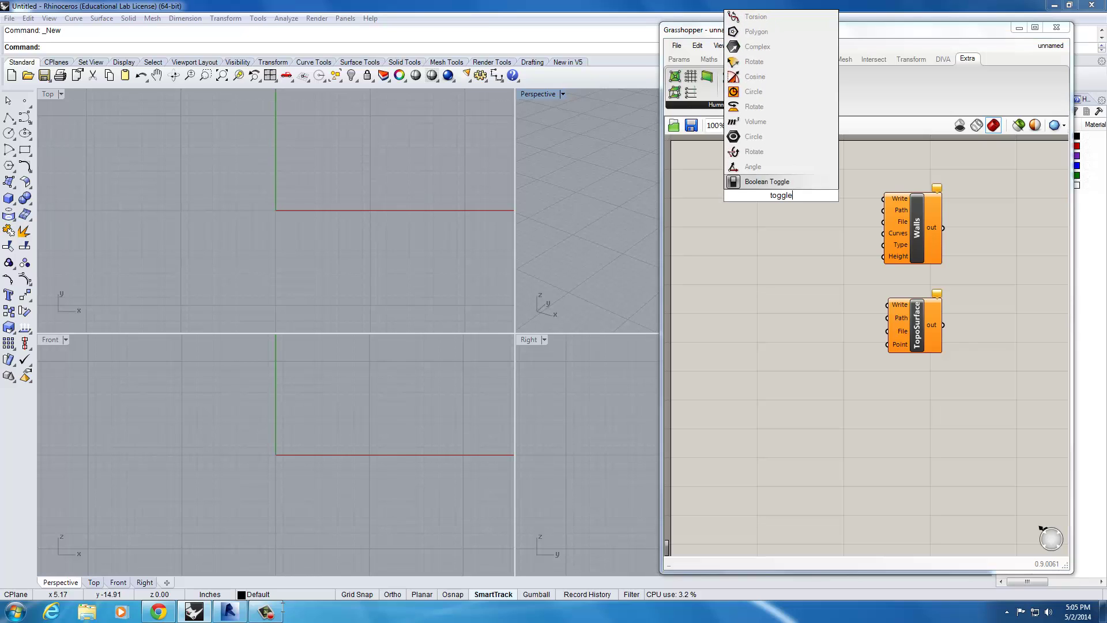
key("Return")
left_click_drag(767, 196, 883, 199)
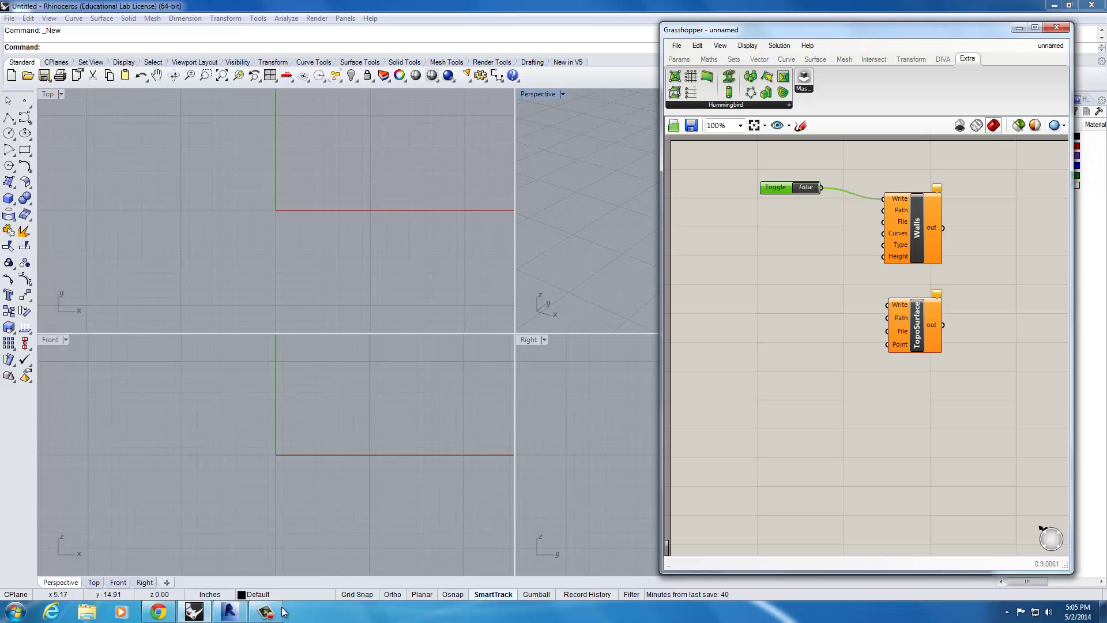
Duplicate the Boolean Toggle and connect the copy to the Write input of the TopoSurface component.
left_click_drag(779, 187, 888, 305)
key("ctrl+c")
key("ctrl+v")
left_click(852, 346)
Add an empty text panel below the upper toggle and connect it to the Path input of the Walls component.
double_click(776, 254)
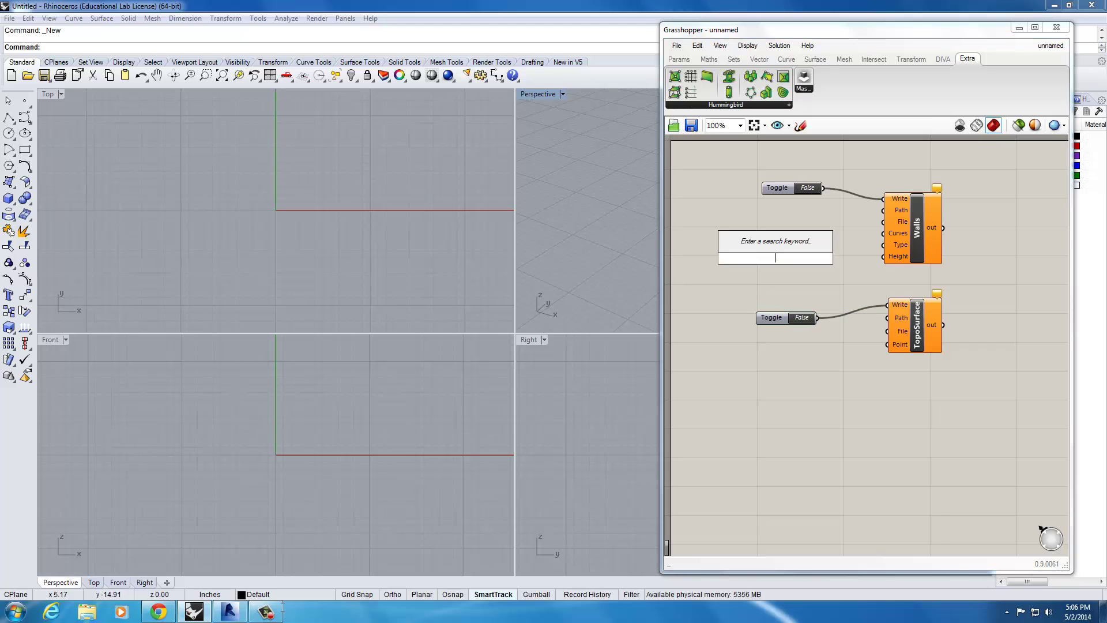
type("panel")
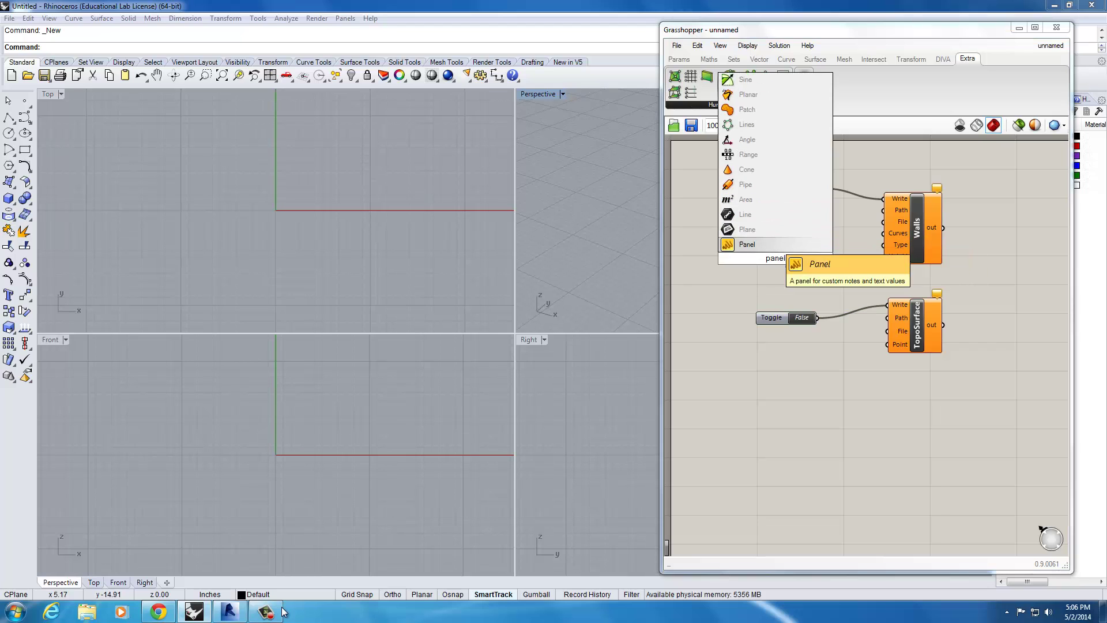
left_click(747, 244)
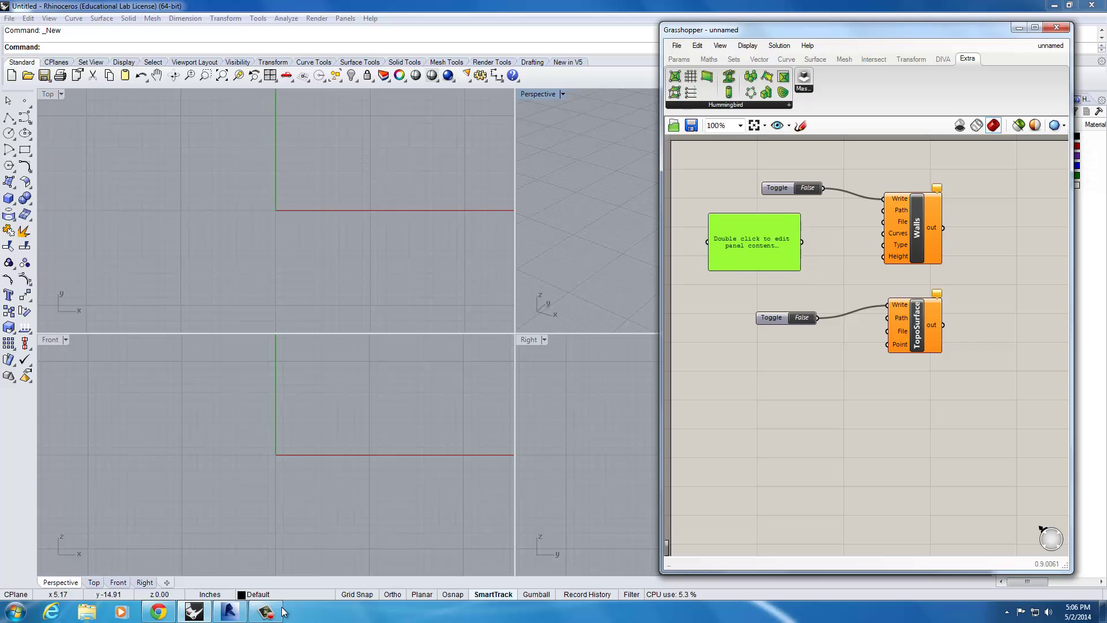
left_click_drag(802, 242, 885, 210)
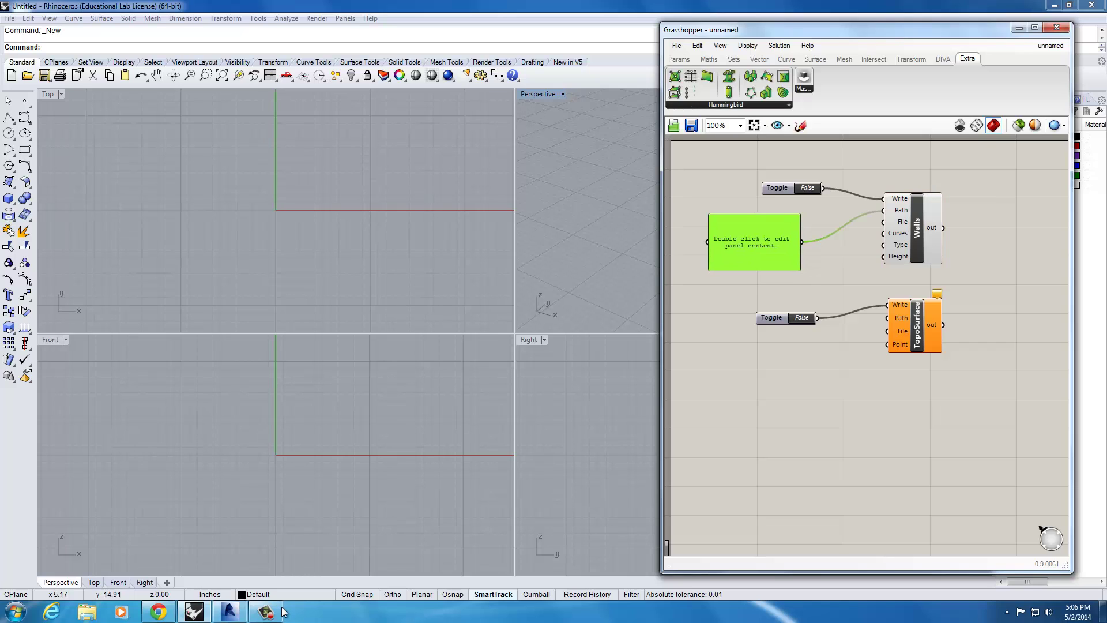
mouse_move(754, 243)
left_mouse_down()
mouse_move(748, 232)
mouse_move(760, 230)
left_mouse_up()
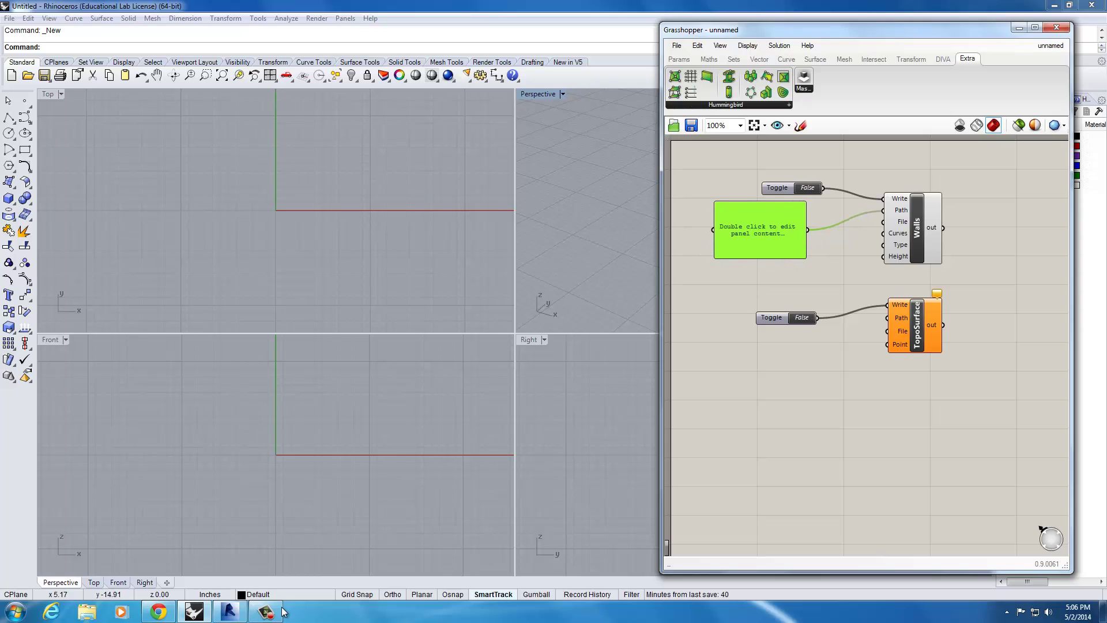
left_click(599, 173)
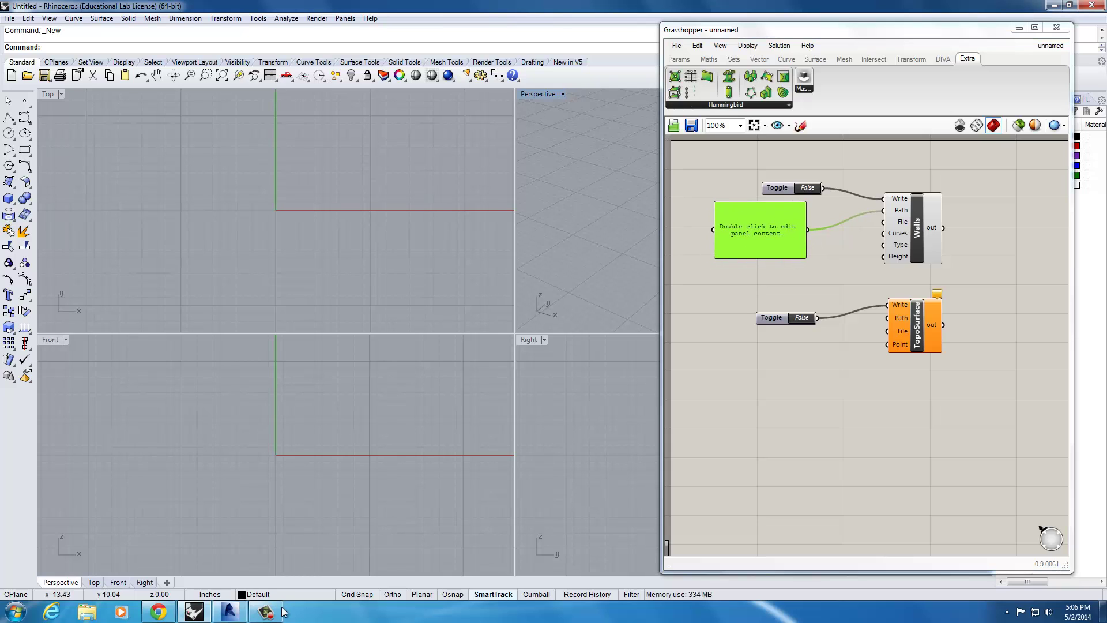
Open Windows Explorer and check the properties of the Documents library for a folder path.
left_click(283, 611)
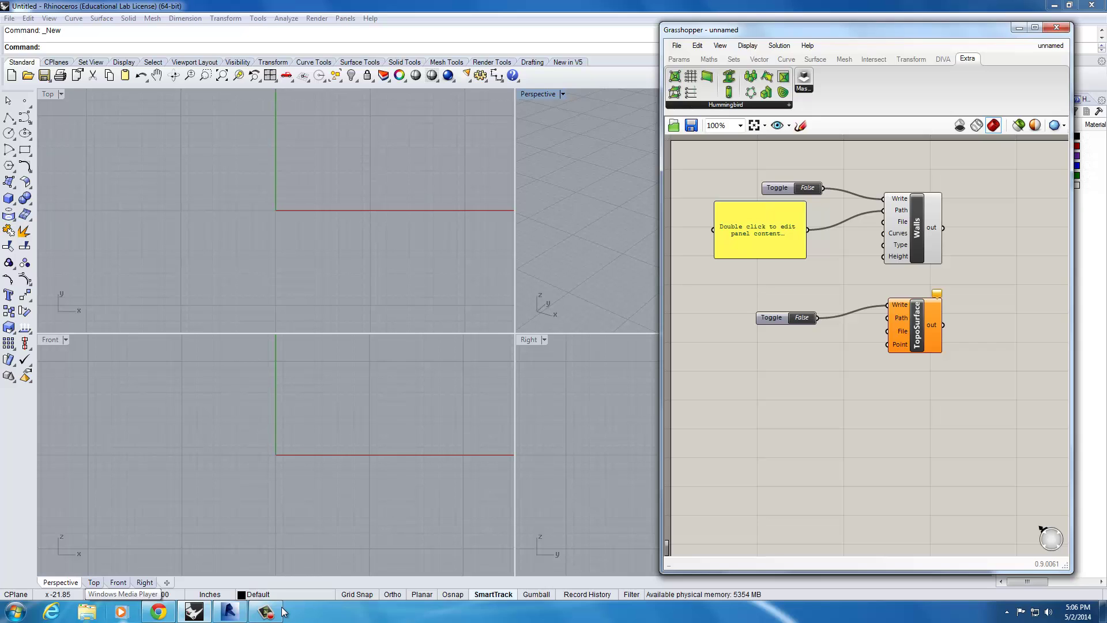
left_click(87, 611)
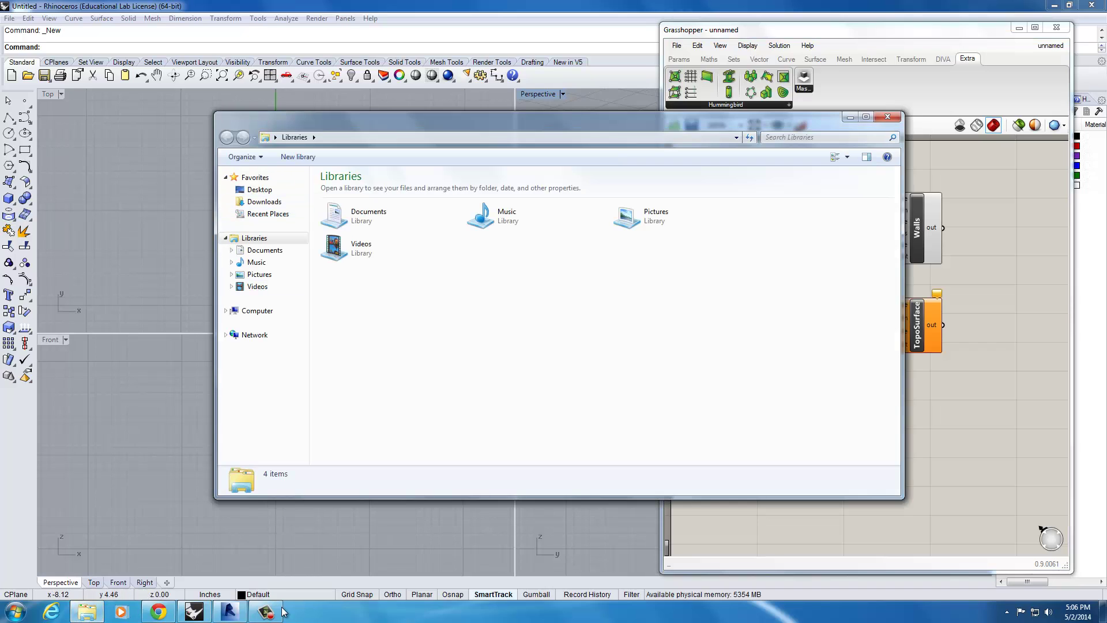
left_click(369, 217)
right_click(336, 219)
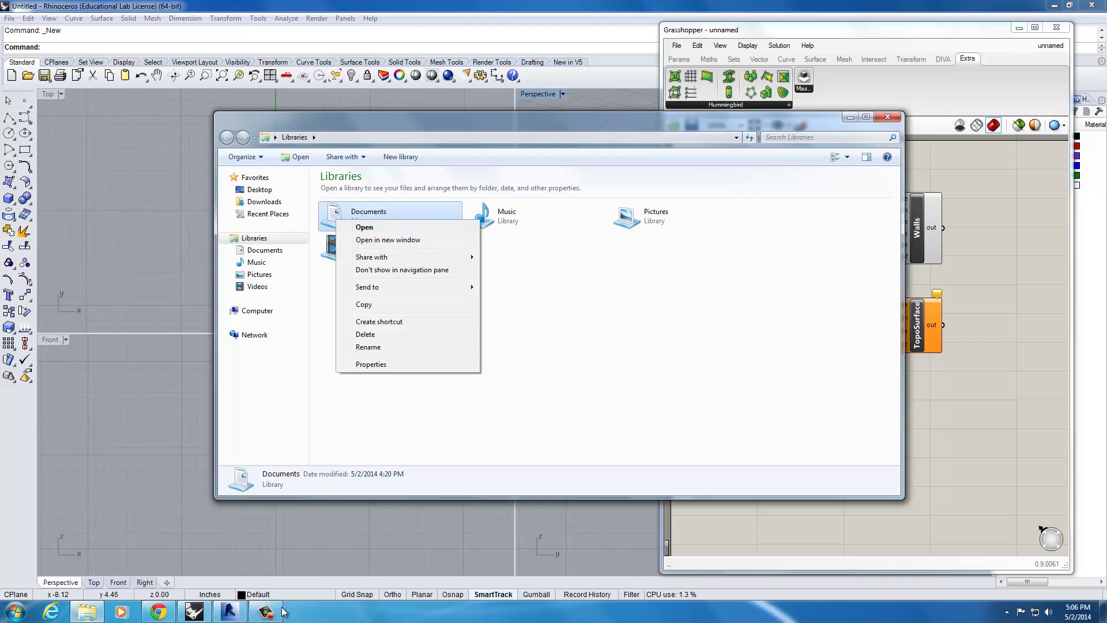
left_click(372, 365)
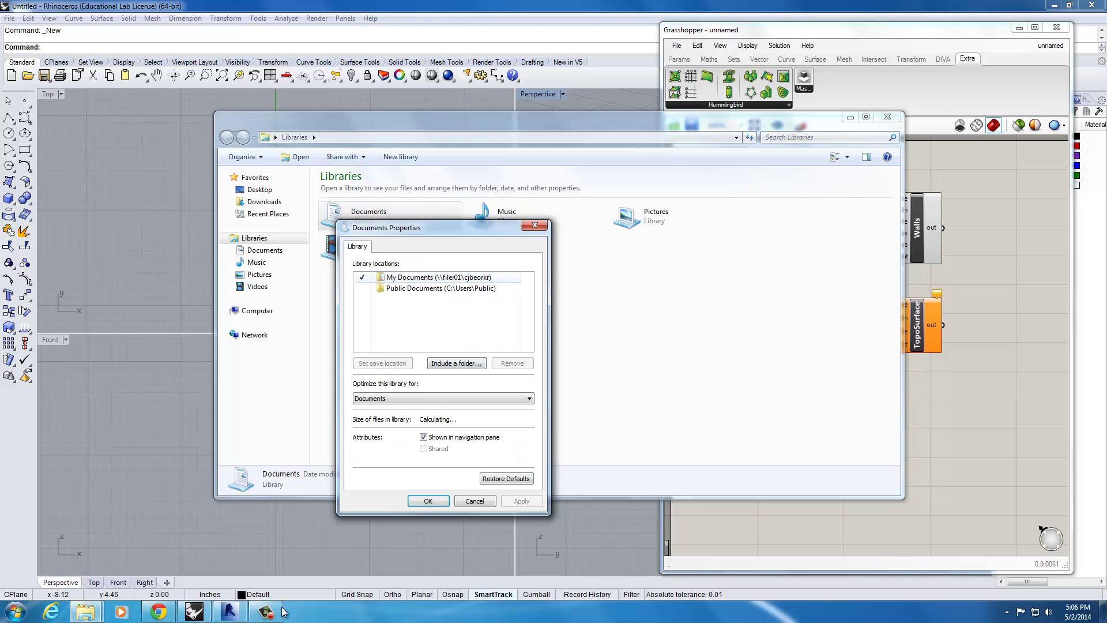
key("Escape")
Copy the Desktop folder's target path from its properties and paste it as the content of the panel feeding the Walls Path input.
left_click(264, 187)
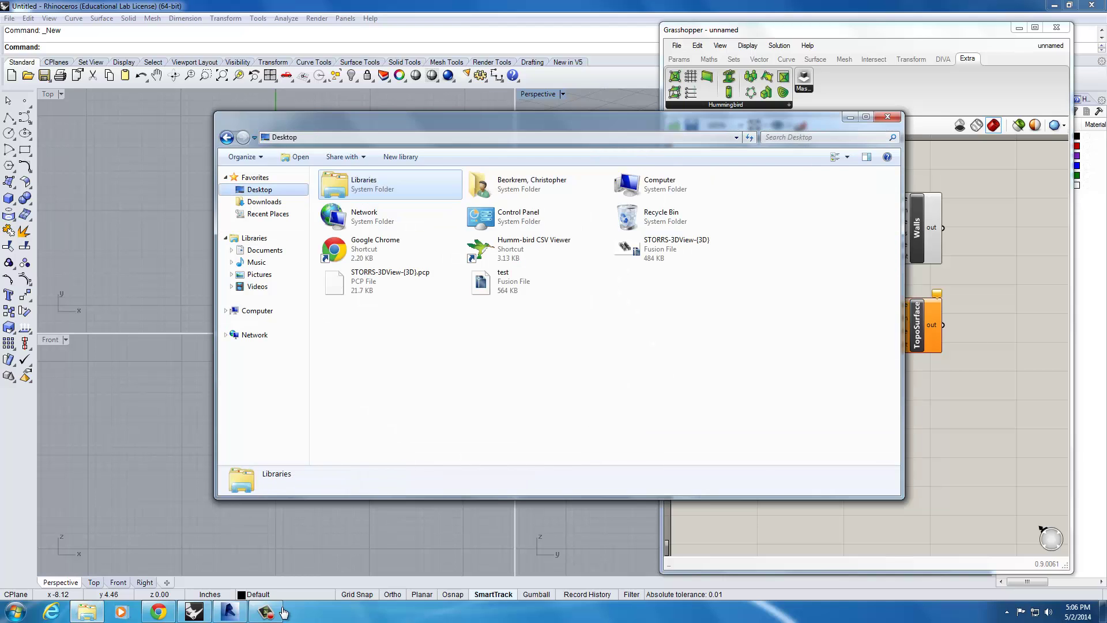
right_click(264, 186)
left_click(298, 337)
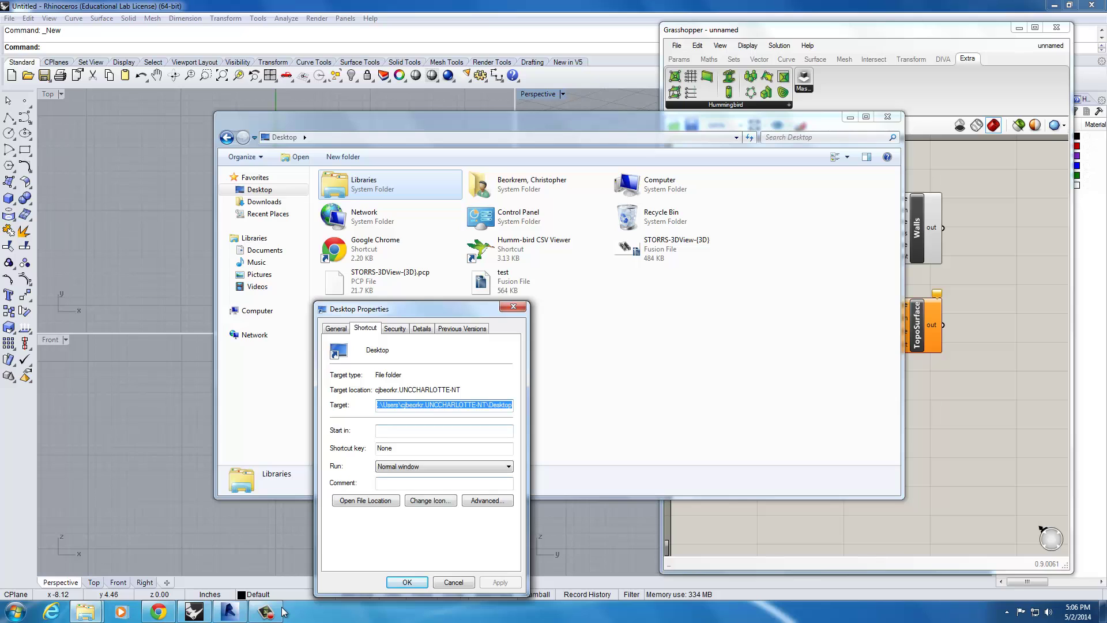
left_click(282, 611)
double_click(760, 229)
key("ctrl+v")
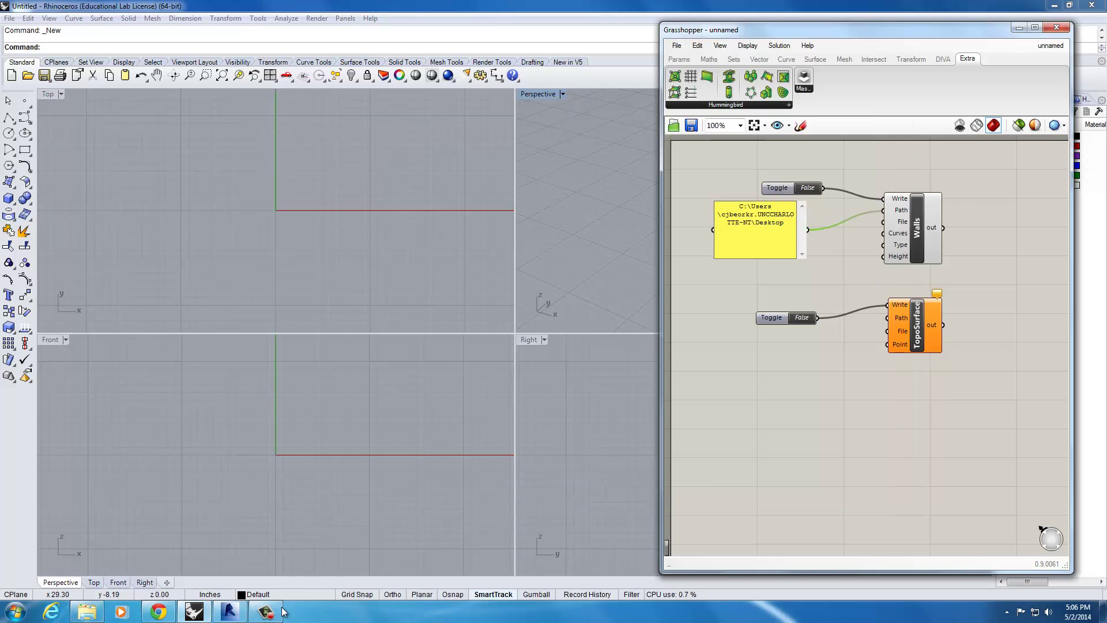
left_click(761, 288)
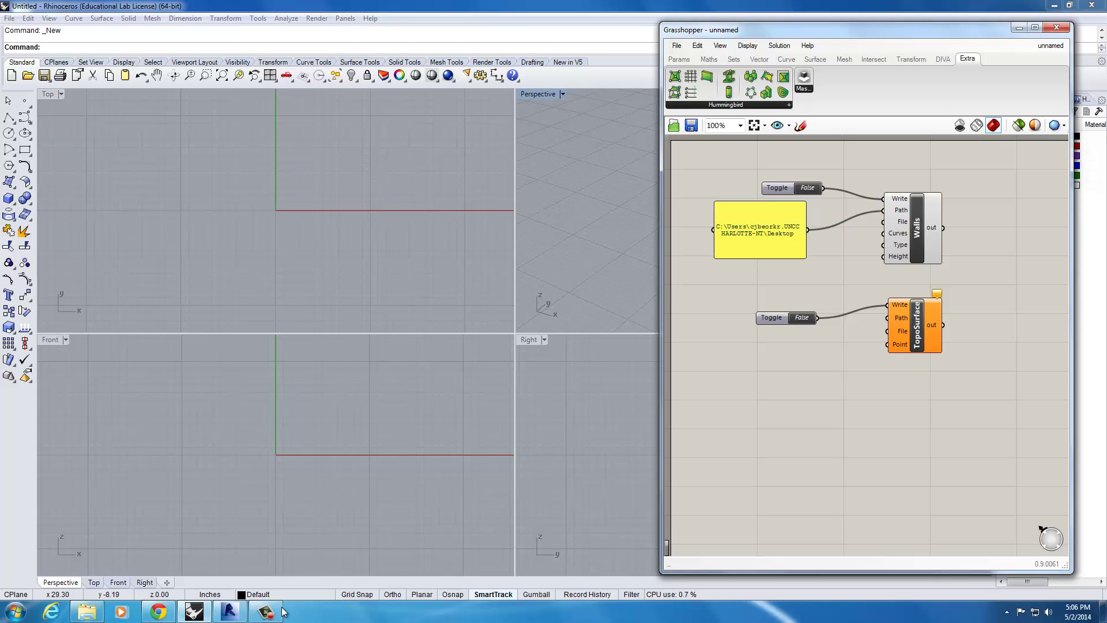
Spread out the path panel and the Walls component, then duplicate the panel and set the copy's text to Walls.
left_click_drag(760, 230, 728, 212)
left_click_drag(917, 227, 949, 226)
left_click(728, 216)
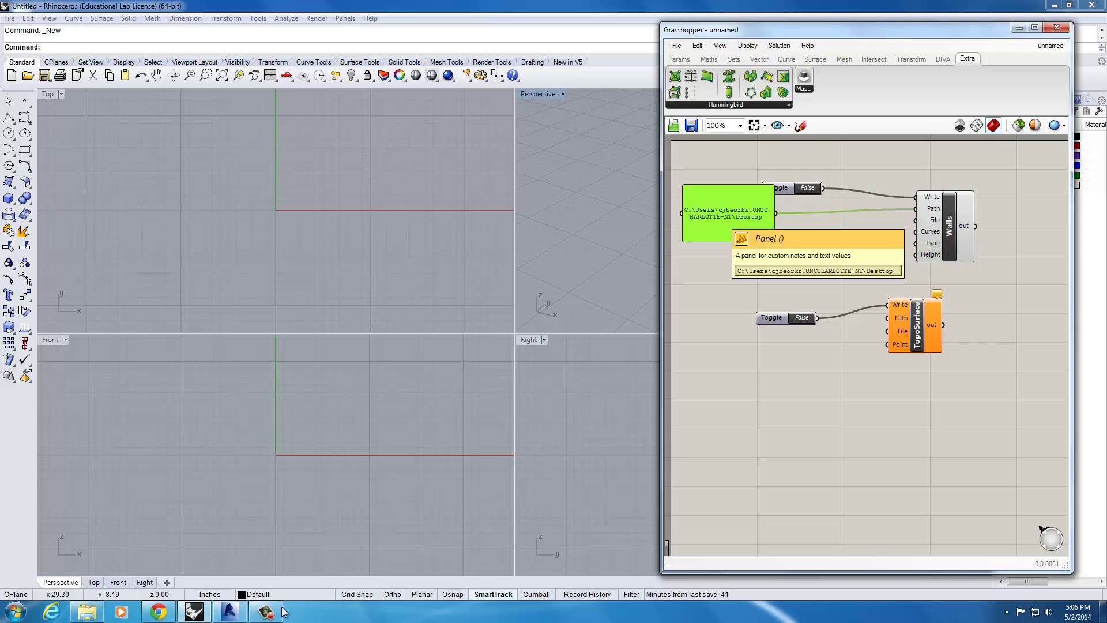
key("ctrl+c")
key("ctrl+v")
left_click_drag(729, 217, 806, 259)
double_click(806, 259)
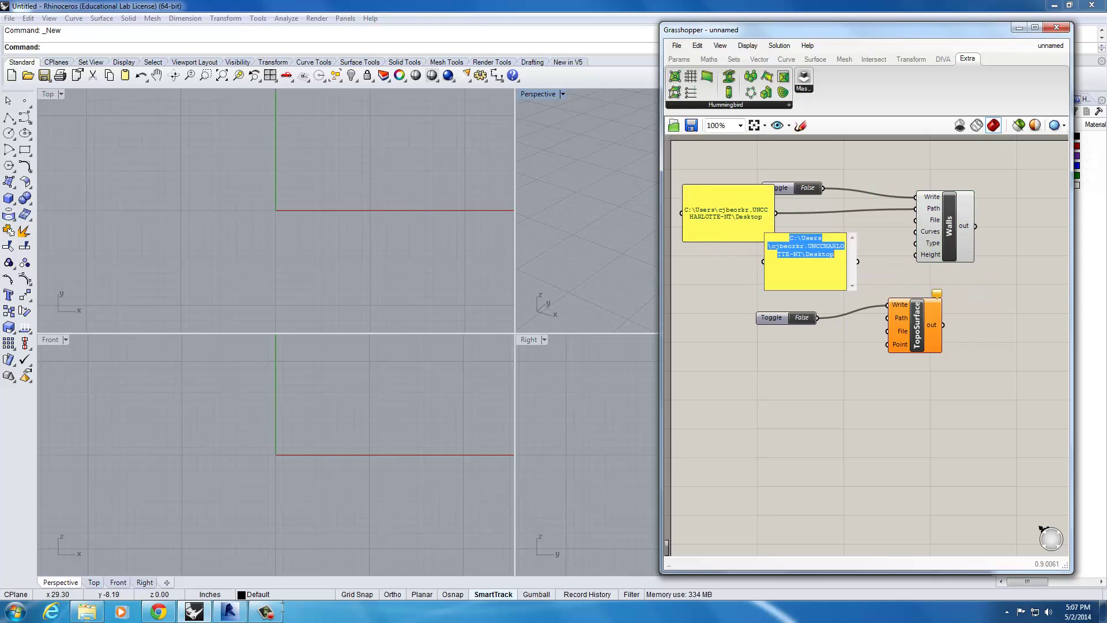
type("Walls")
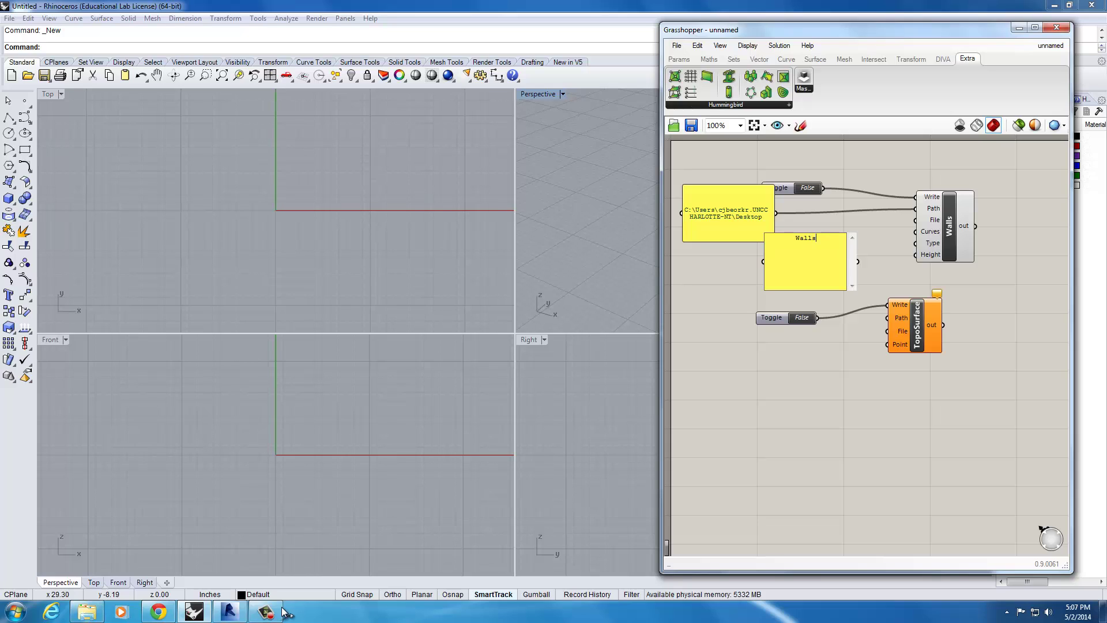
Connect the Walls text panel to the File input of the Walls component and move that component farther from the panels.
left_click_drag(858, 262, 916, 221)
mouse_move(810, 262)
left_mouse_down()
mouse_move(832, 246)
mouse_move(808, 248)
left_mouse_up()
left_click(949, 227)
left_click_drag(949, 228, 1011, 215)
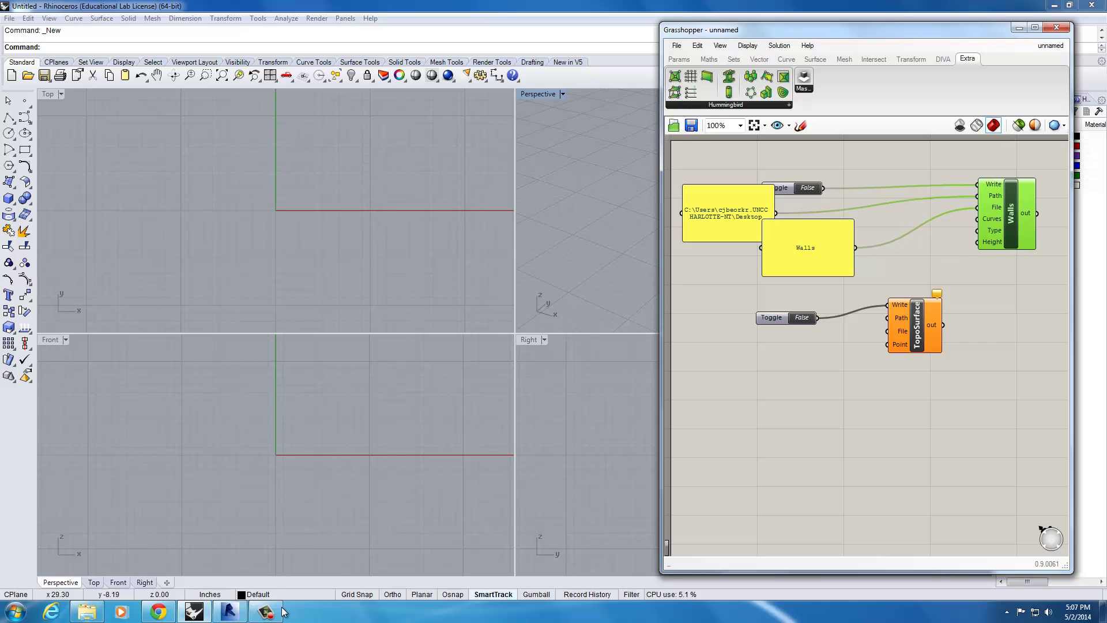
Draw a large freeform, self-crossing curve through about twenty points in Rhino's Top viewport.
left_click(283, 611)
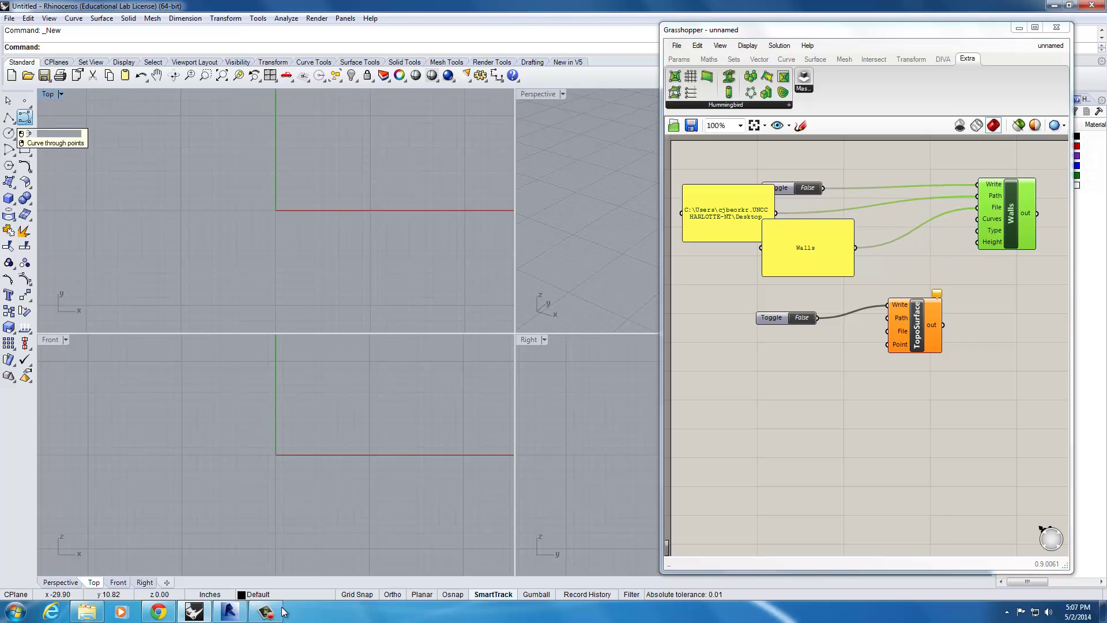
left_click(27, 120)
left_click(59, 122)
left_click(269, 143)
left_click(143, 163)
left_click(119, 218)
left_click(218, 304)
left_click(289, 268)
left_click(308, 234)
left_click(379, 193)
left_click(438, 255)
left_click(308, 137)
left_click(407, 108)
left_click(174, 106)
left_click(95, 121)
left_click(200, 194)
left_click(234, 195)
left_click(349, 205)
left_click(290, 295)
left_click(221, 238)
left_click(348, 166)
left_click(269, 143)
left_click(311, 152)
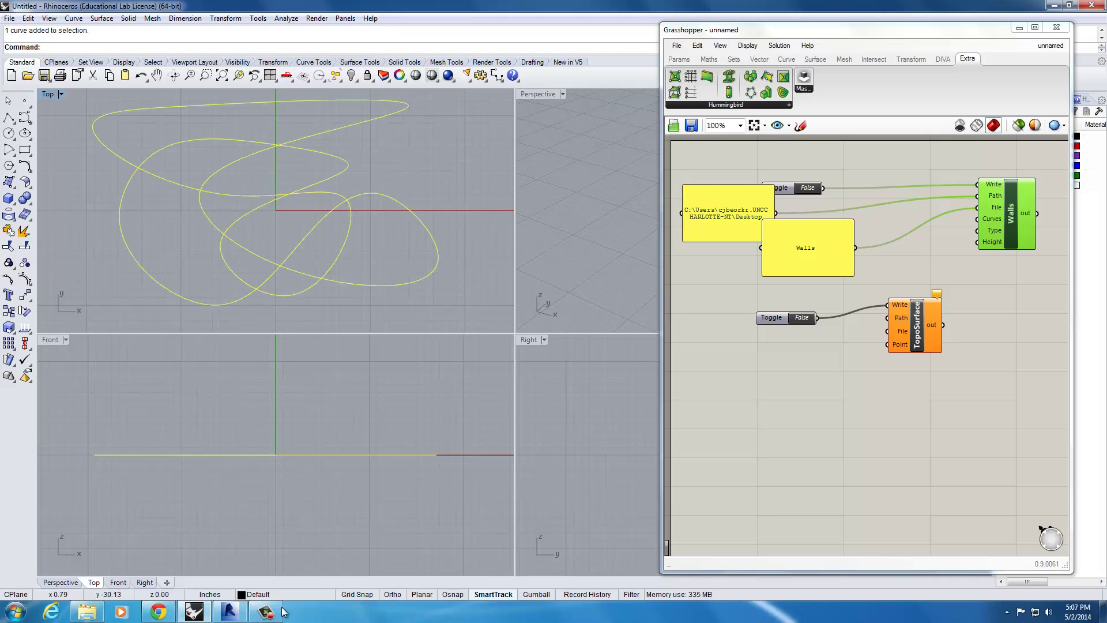
Add a Curve parameter in Grasshopper, assign the drawn Rhino curve to it, and connect it to the Curves input of Walls.
left_click(282, 611)
type("curve")
key("Return")
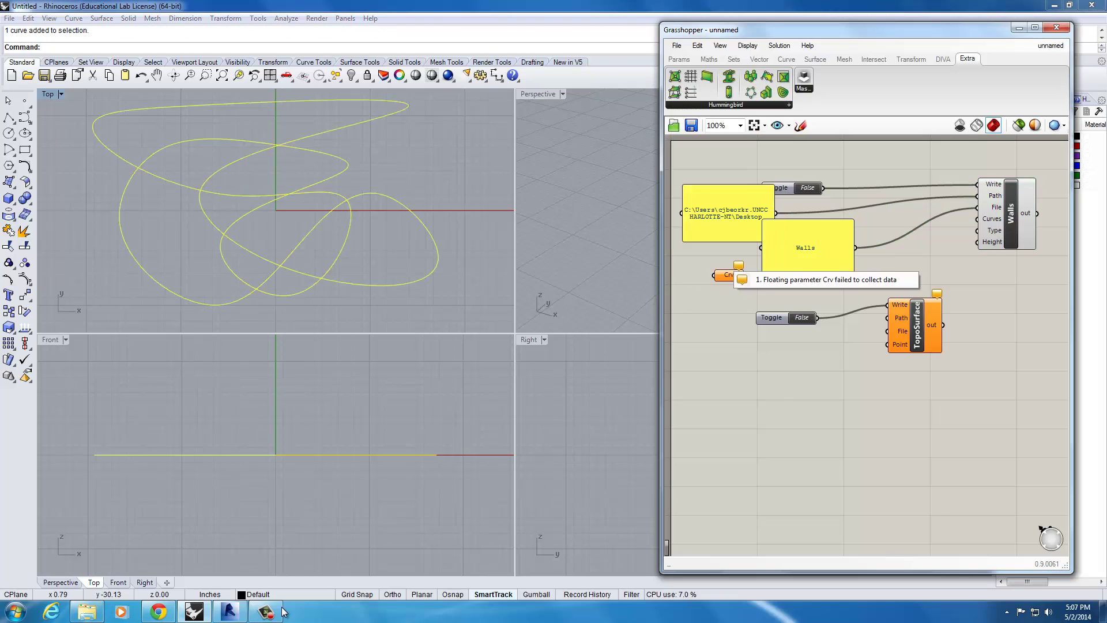
left_click(729, 275)
right_click(729, 276)
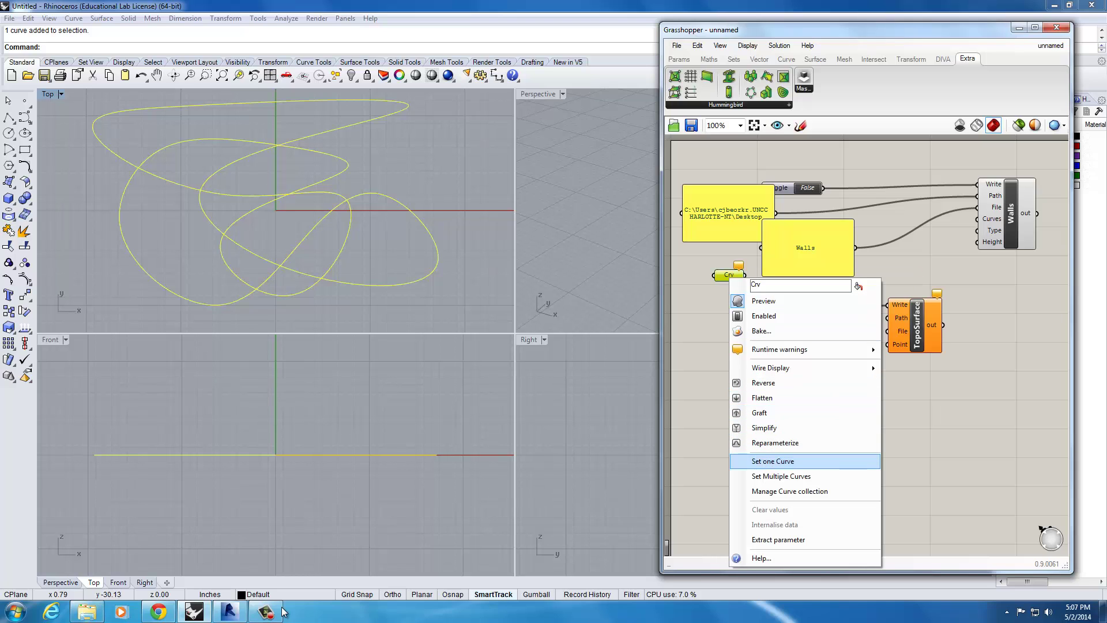
left_click(773, 461)
mouse_move(729, 275)
left_mouse_down()
mouse_move(782, 290)
mouse_move(1017, 204)
mouse_move(1006, 213)
left_mouse_up()
mouse_move(973, 219)
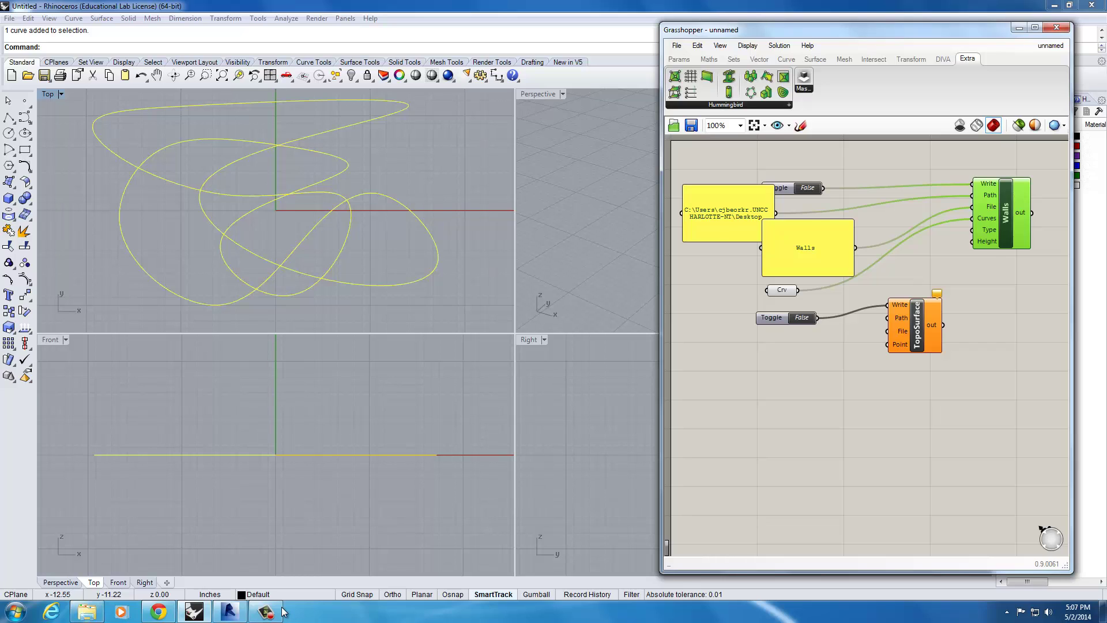
Make room beside the Walls component and add a panel connected to its out output.
left_click_drag(1006, 213, 969, 217)
double_click(1045, 219)
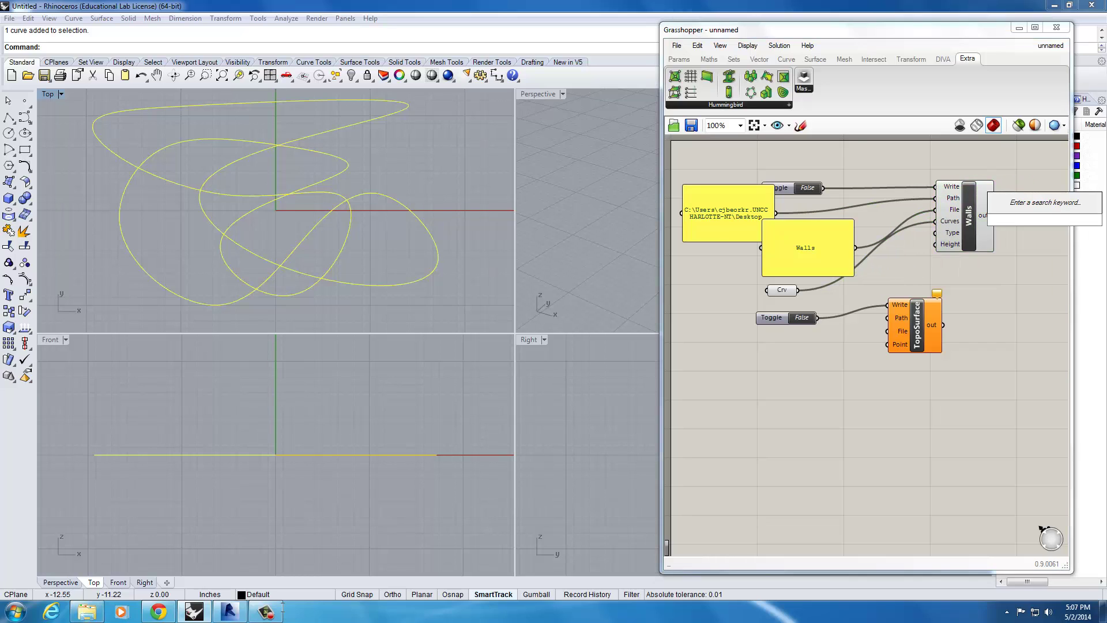
type("panel")
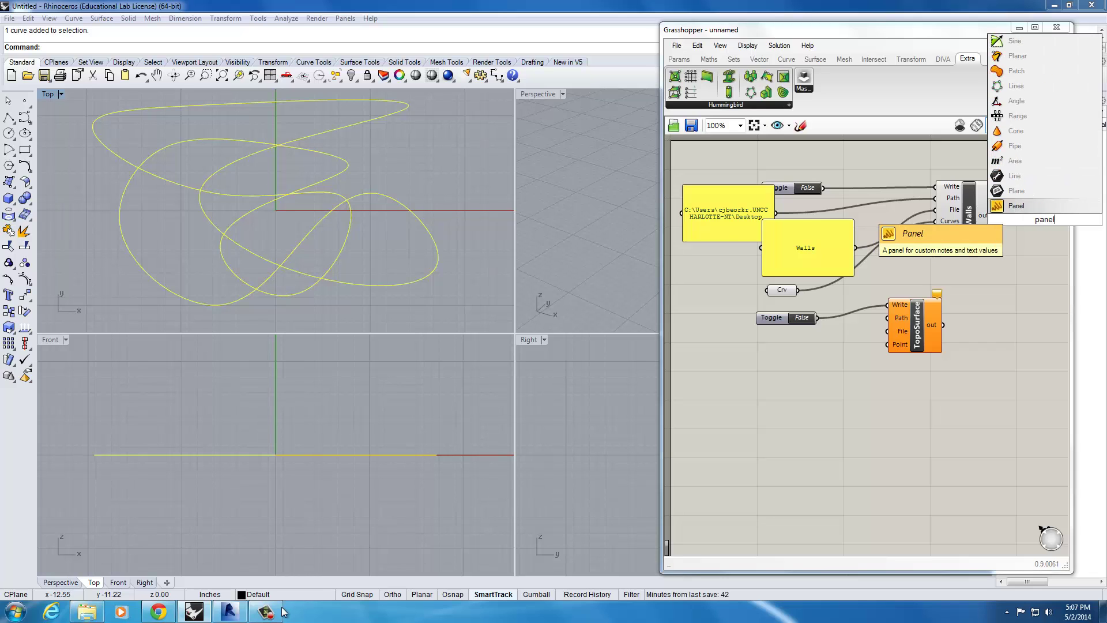
key("Return")
left_click_drag(995, 216, 1022, 216)
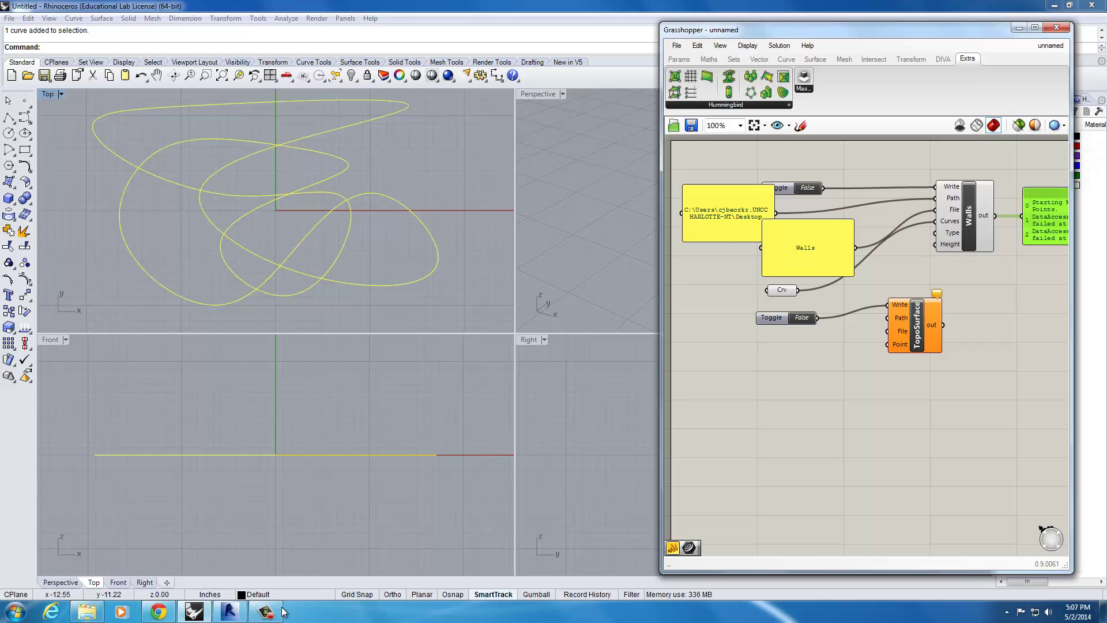
Enlarge the output panel connected to the Walls component so it can hold more message lines.
right_click_drag(1015, 300, 895, 290)
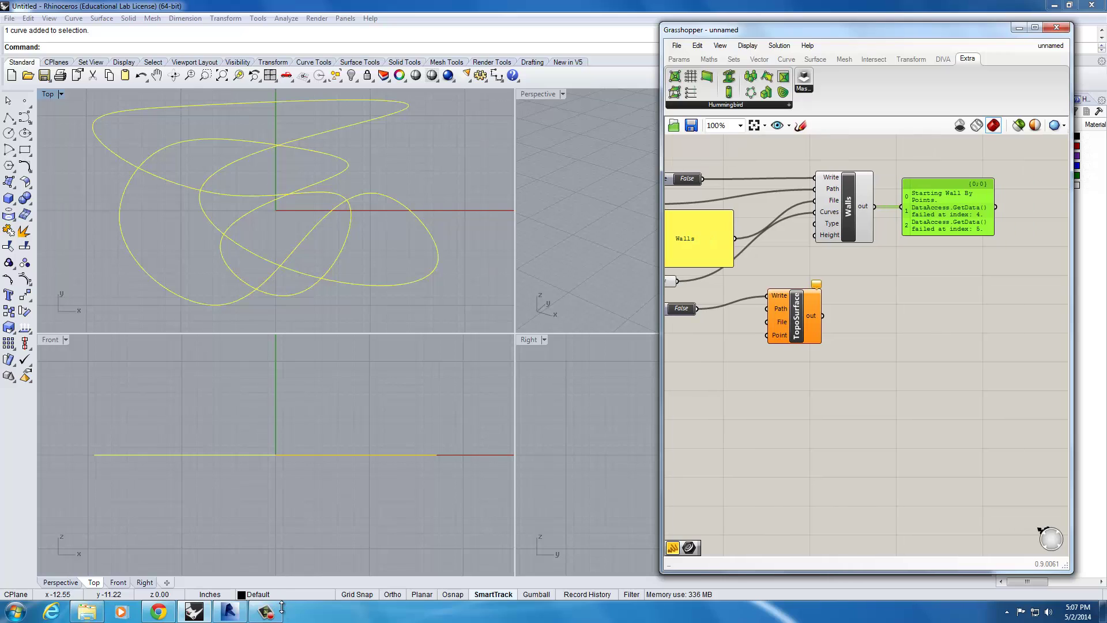
left_click_drag(949, 234, 949, 333)
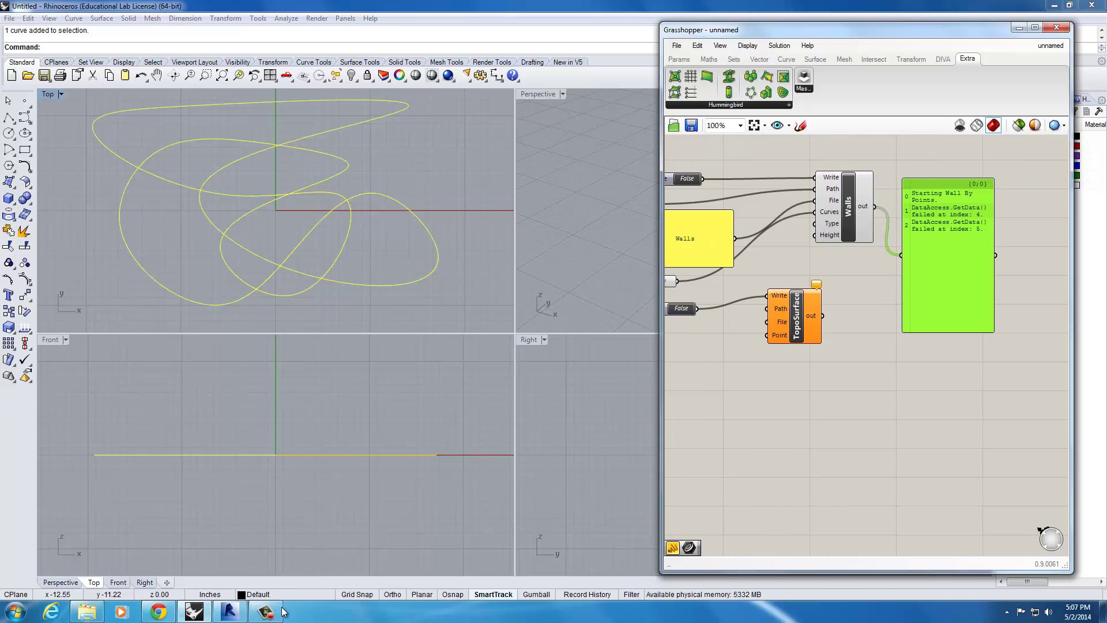
right_click_drag(865, 380, 948, 377)
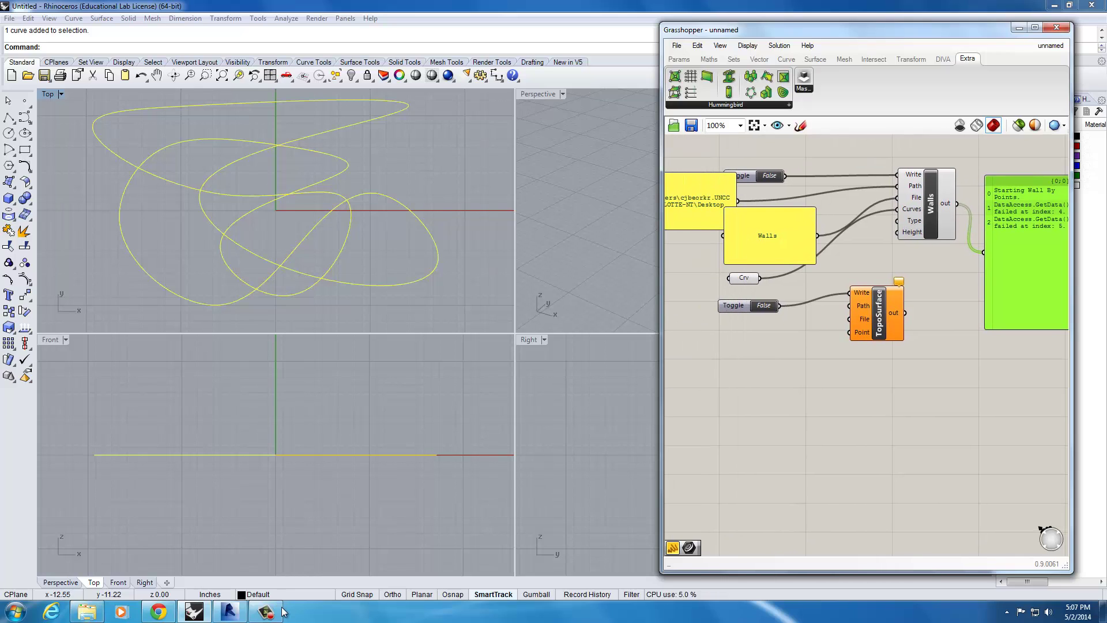
Move the Walls toggle clear of the path panel, set it to True to write the CSV, and return it to False.
left_click_drag(750, 176, 758, 159)
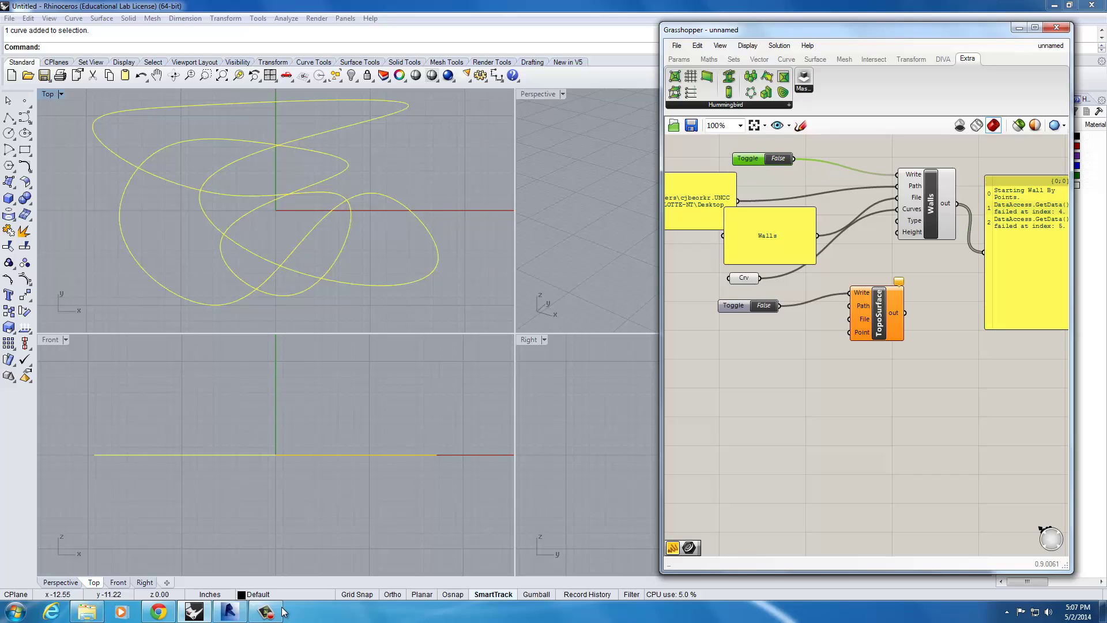
double_click(778, 159)
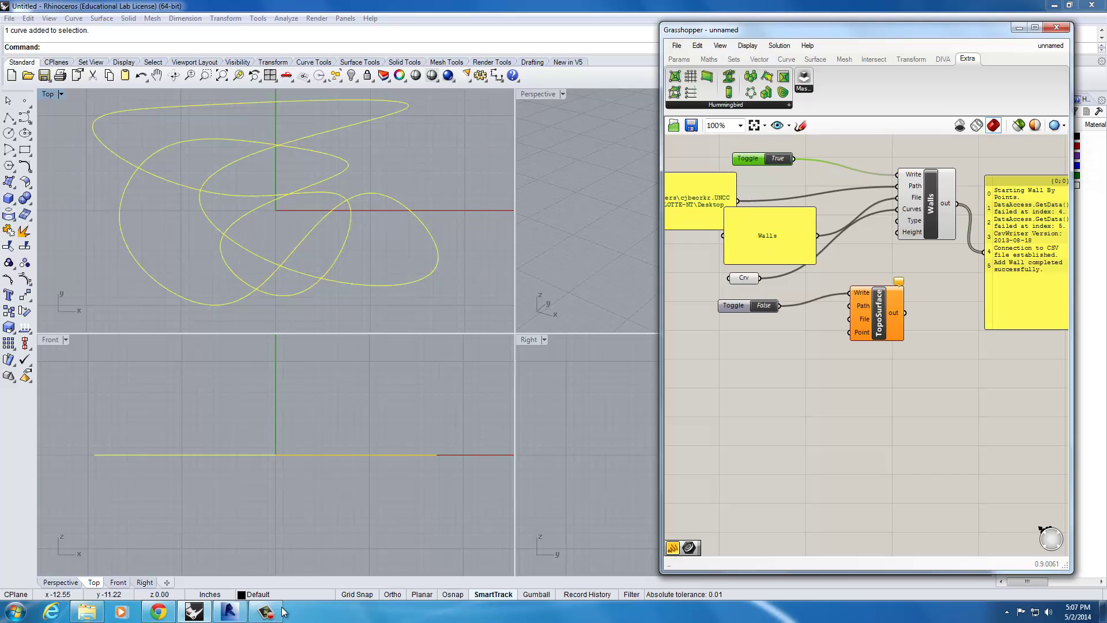
left_click(282, 608)
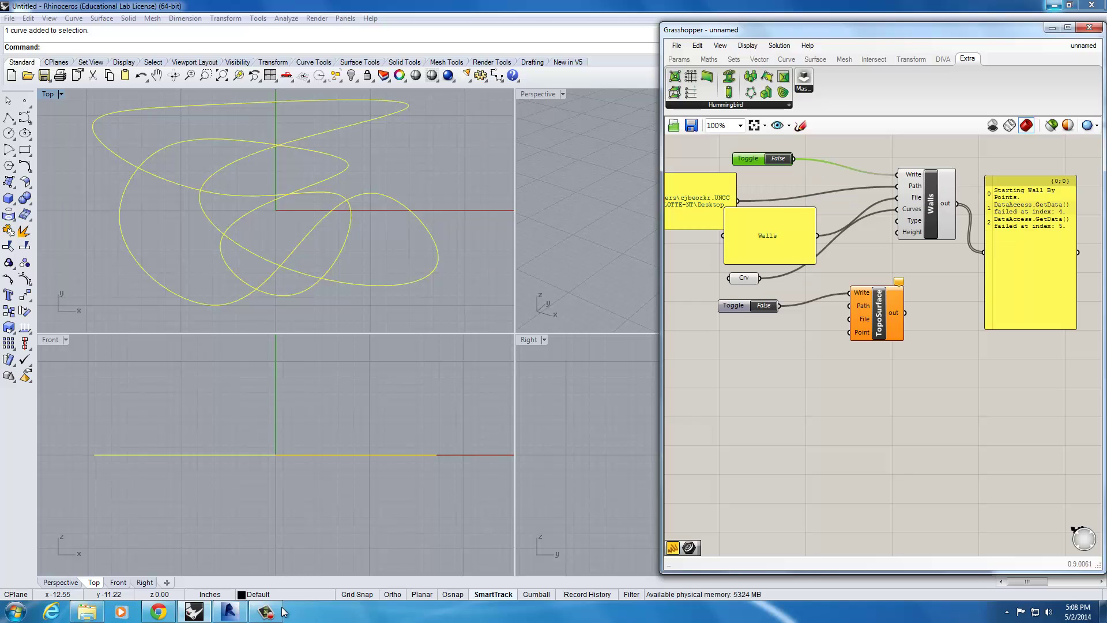
Open the exported Walls CSV file from the desktop in Excel, review its wall rows, and close it.
left_click(282, 612)
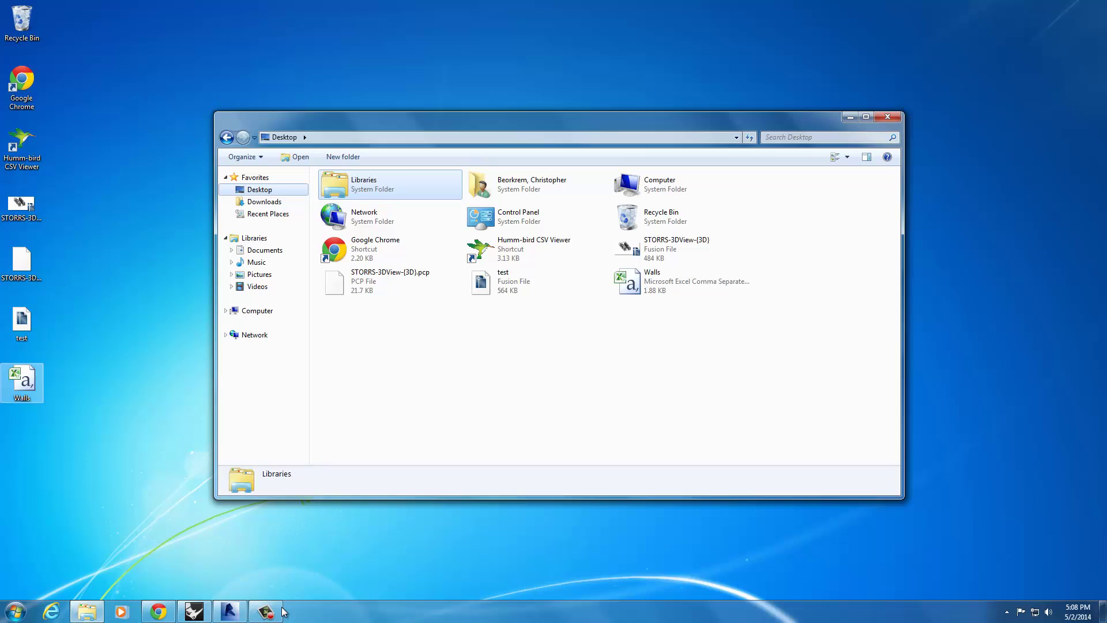
double_click(22, 383)
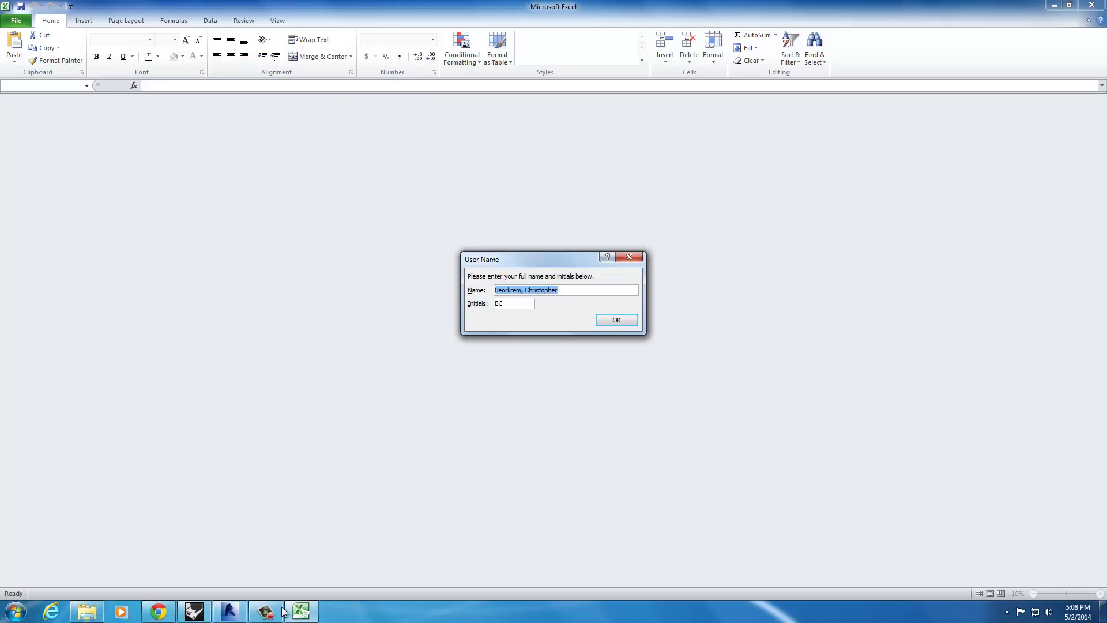
key("Return")
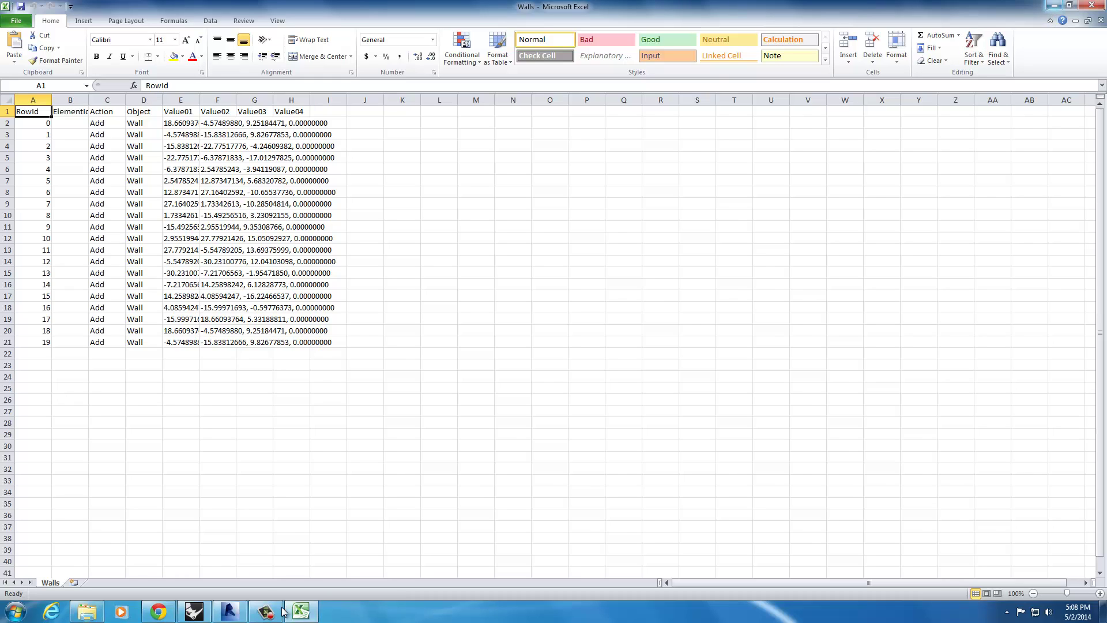
key("alt+F4")
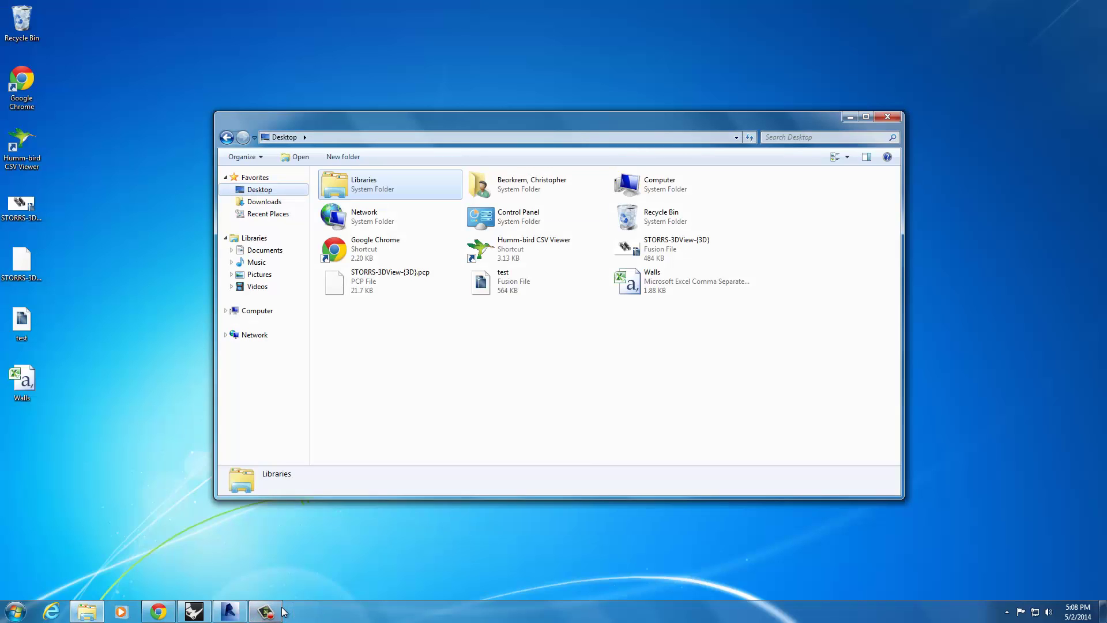
Switch to Revit and open Hummingbird Model Builder's Create Elements from File dialog.
left_click(281, 611)
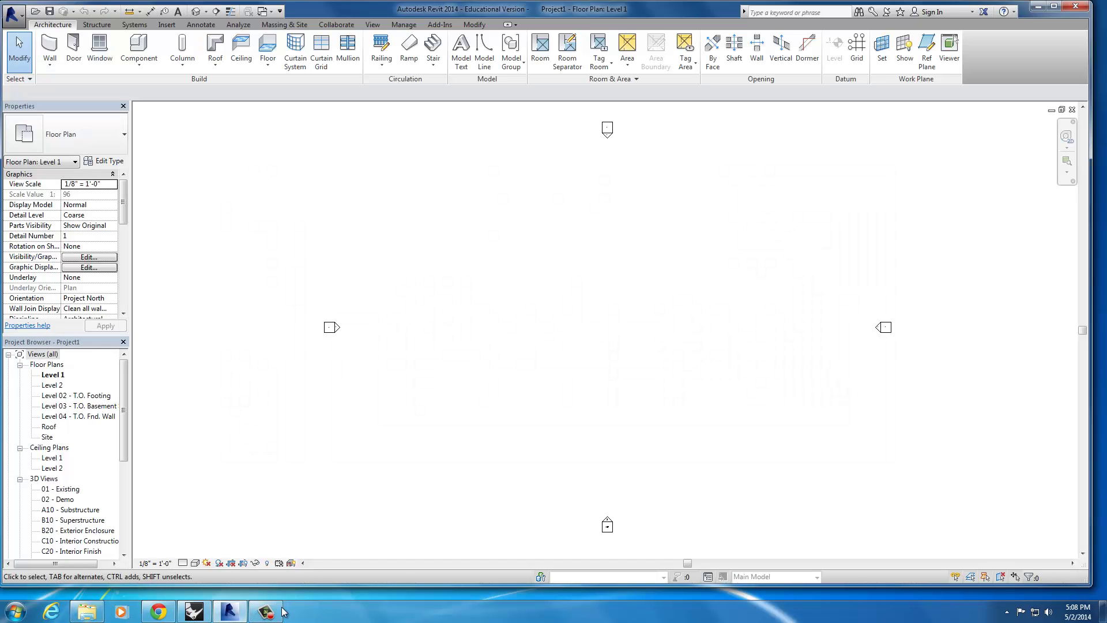
left_click(440, 25)
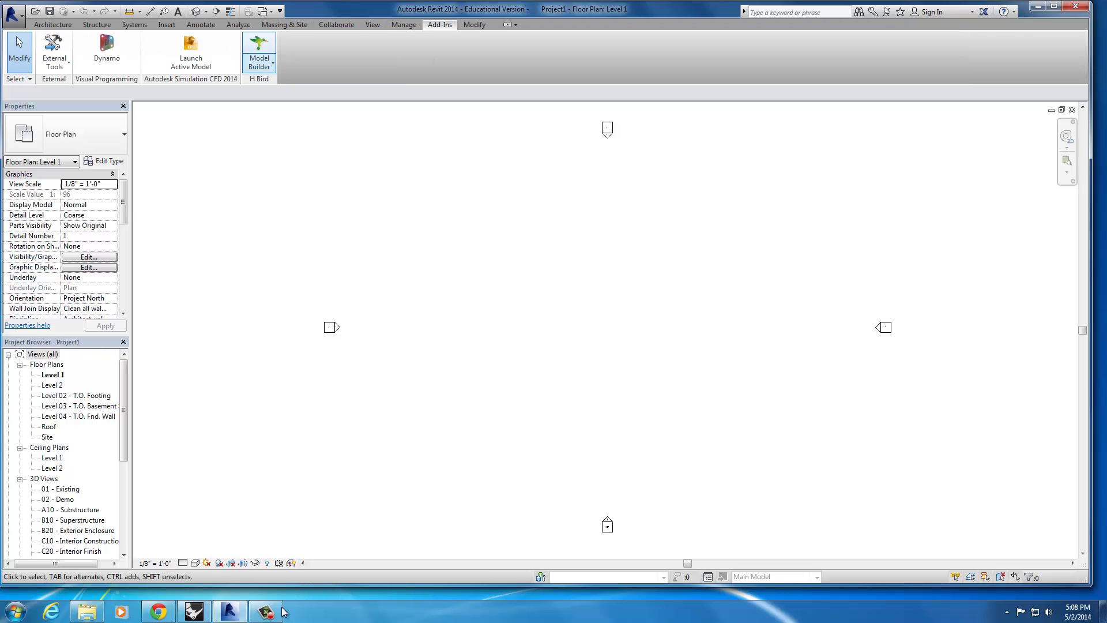
left_click(259, 63)
left_click(283, 86)
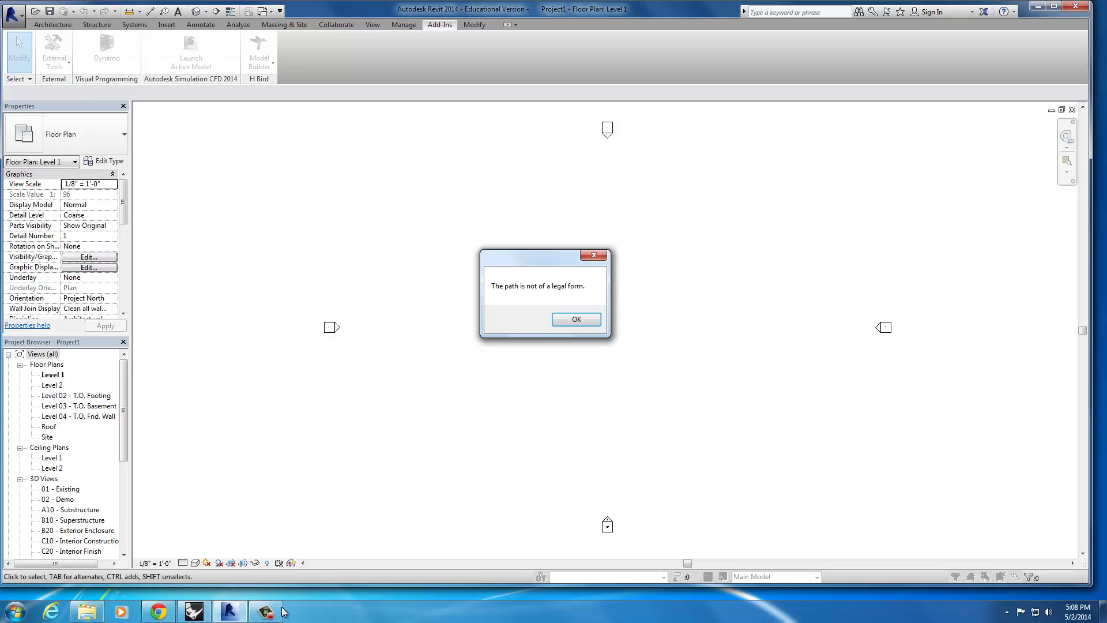
left_click(577, 320)
left_click(595, 320)
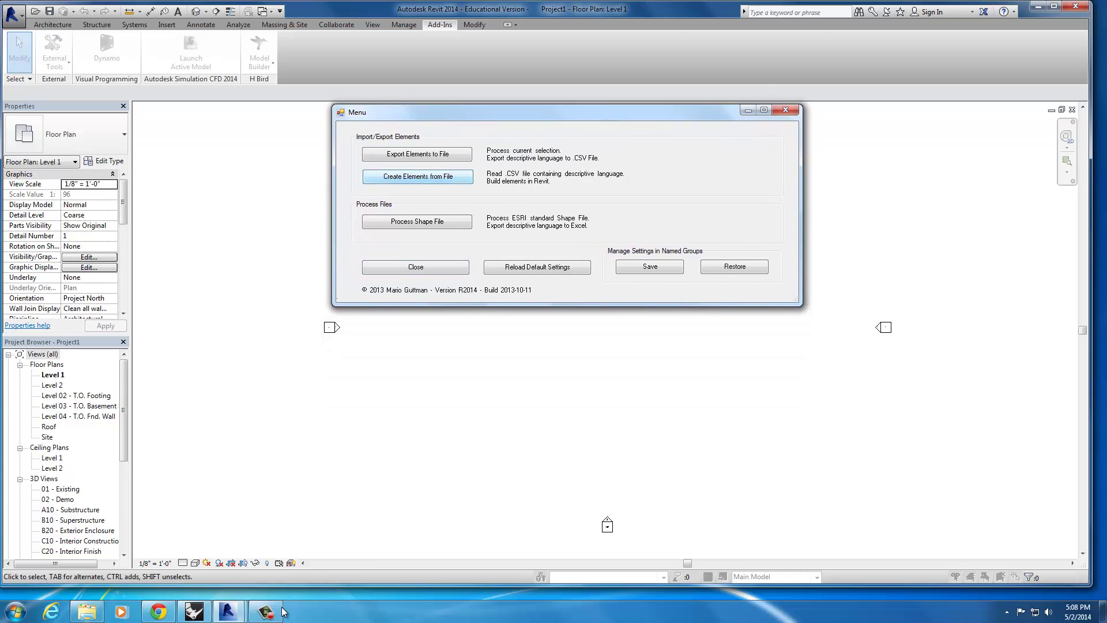
key("Return")
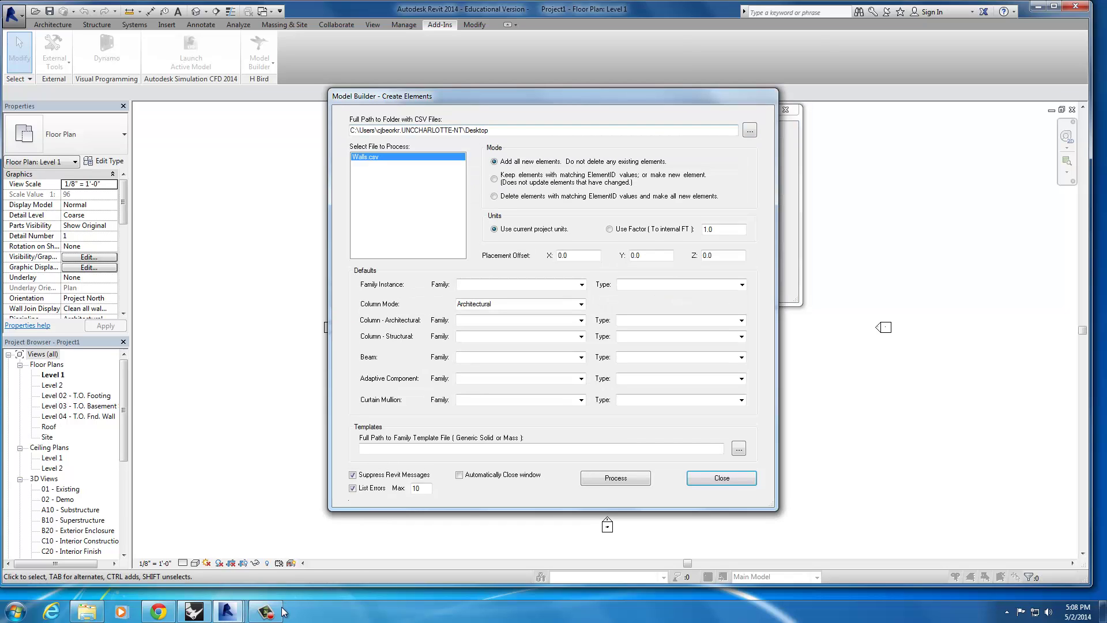
Confirm Desktop as the CSV folder, process Walls.csv to create the walls, and close the error report and Model Builder windows.
left_click(750, 130)
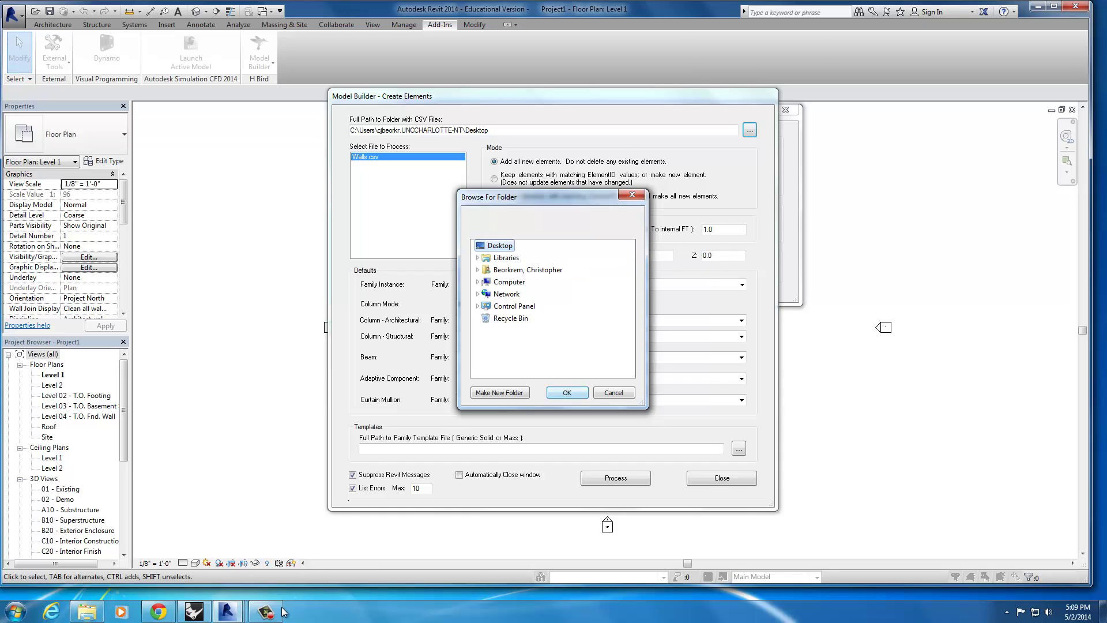
key("Return")
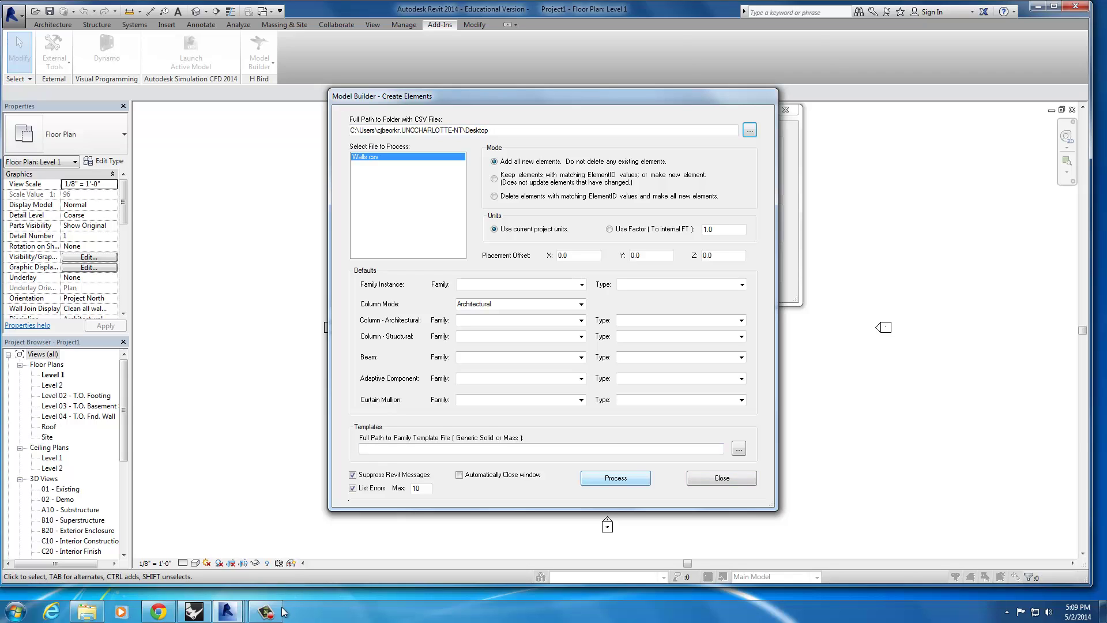
key("Return")
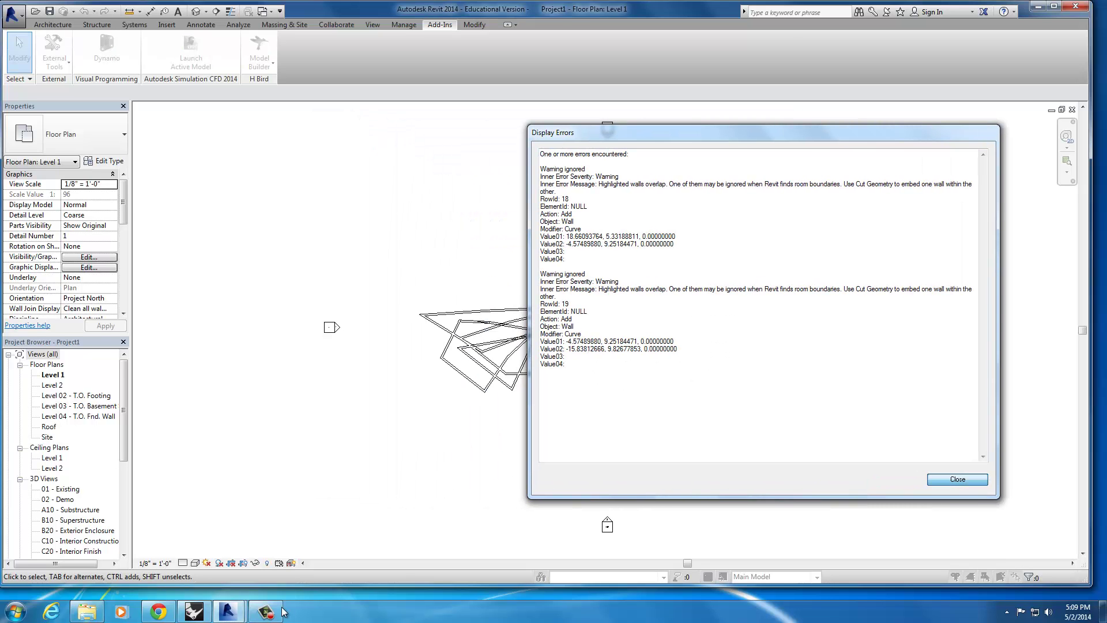
key("Return")
key("Tab")
key("Return")
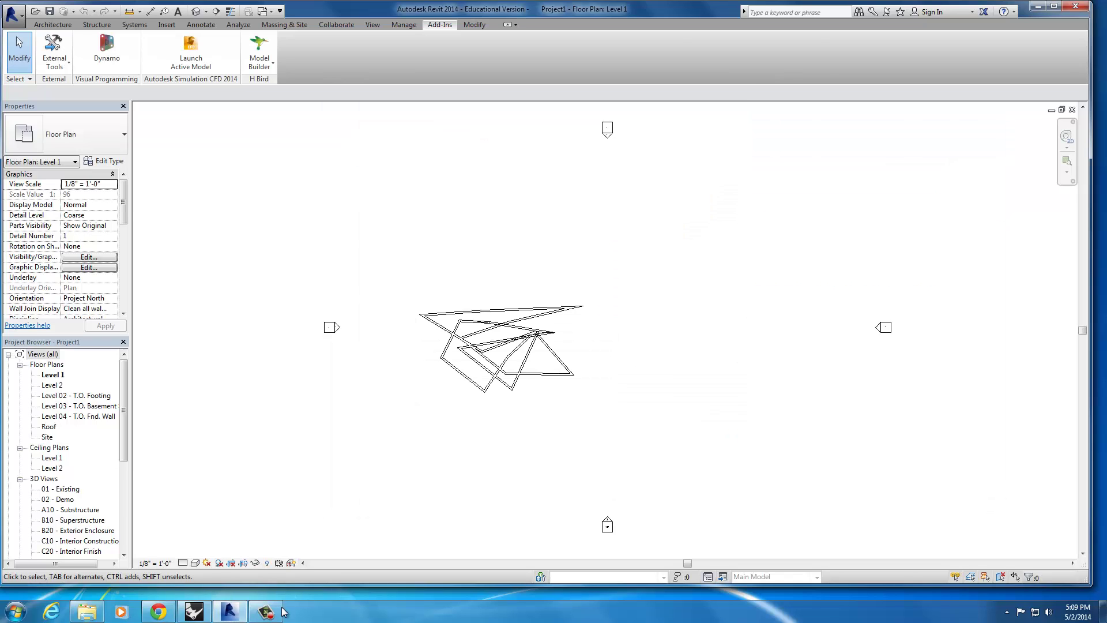
Open the {3D} view and examine the imported walls from several angles.
scroll(501, 350, "up", 7)
left_click(545, 287)
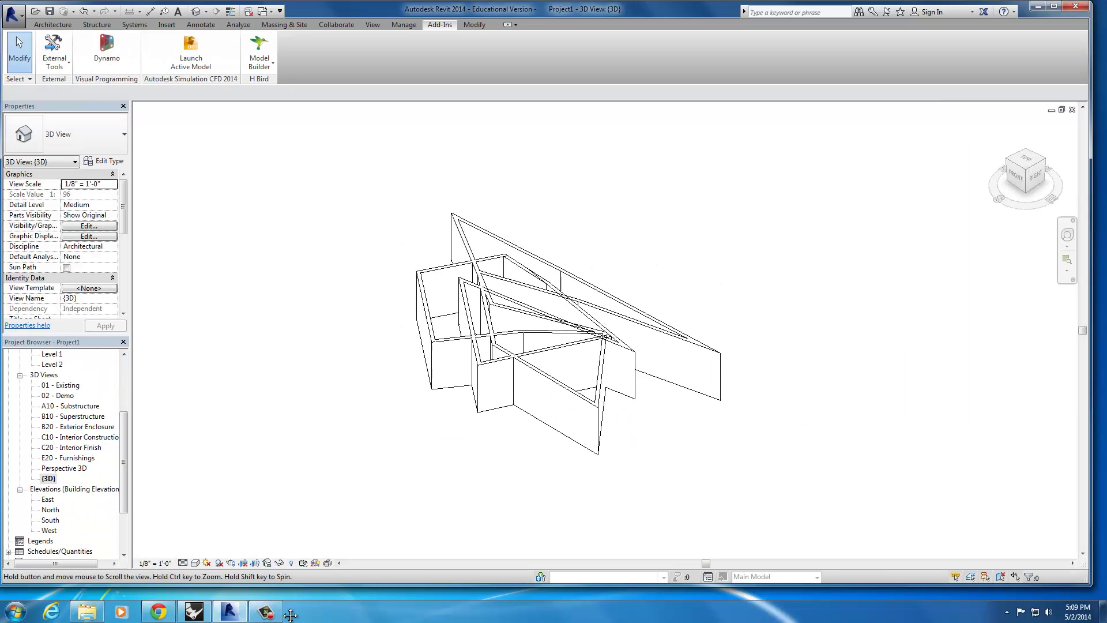
middle_click_drag(290, 616, 290, 616, "shift")
middle_click_drag(291, 616, 282, 608)
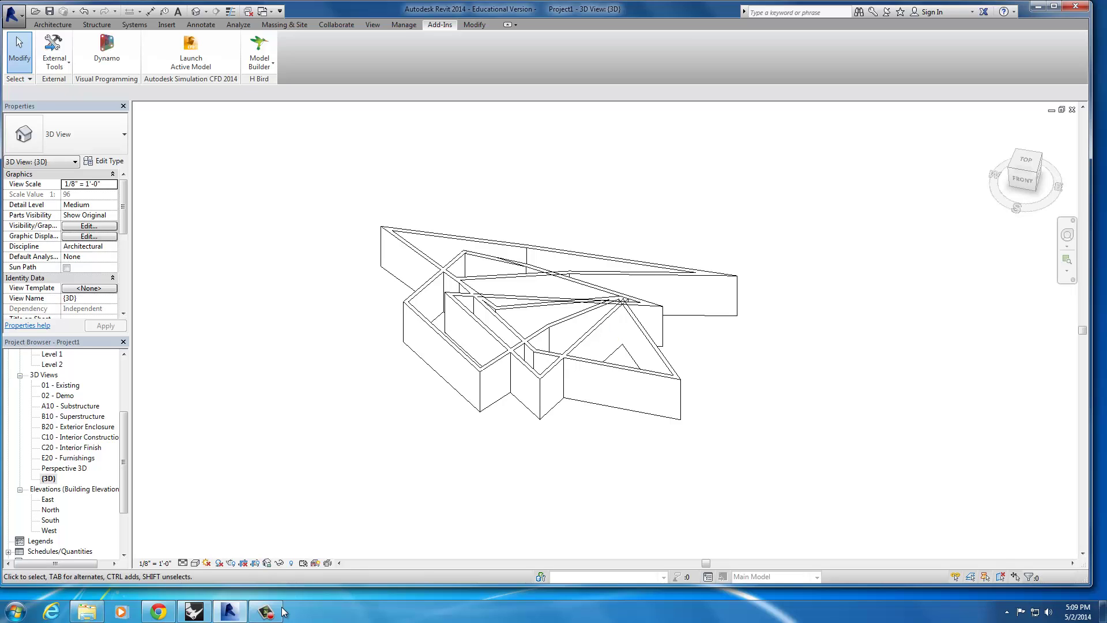
Return to Rhino and draw a rectangular plane surface in the Top viewport that extends well beyond the freeform curve.
left_click(1039, 6)
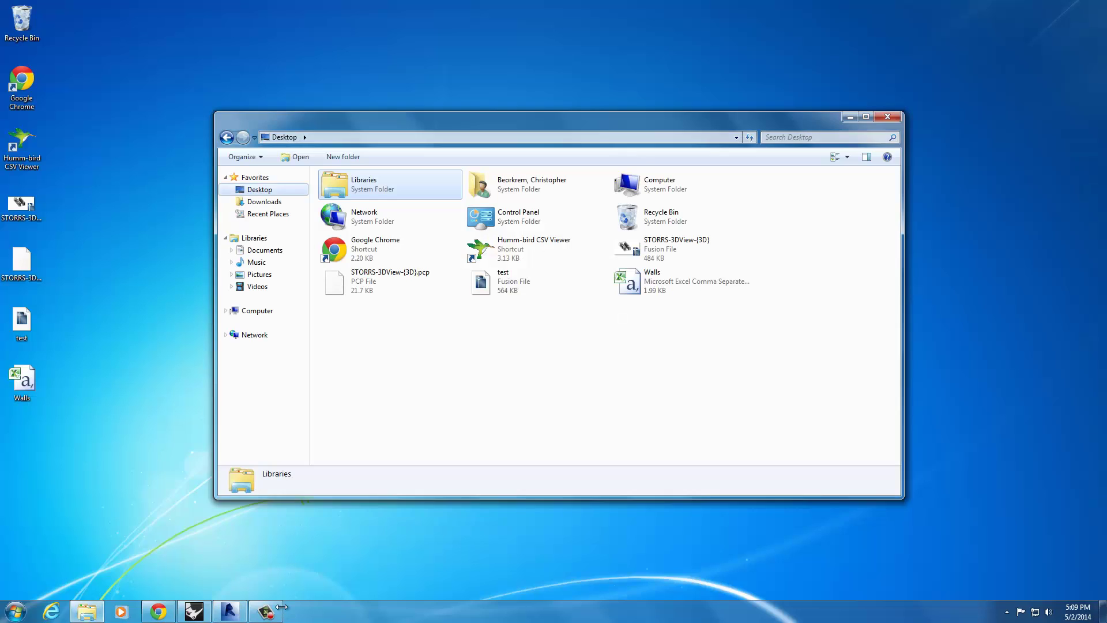
left_click(282, 611)
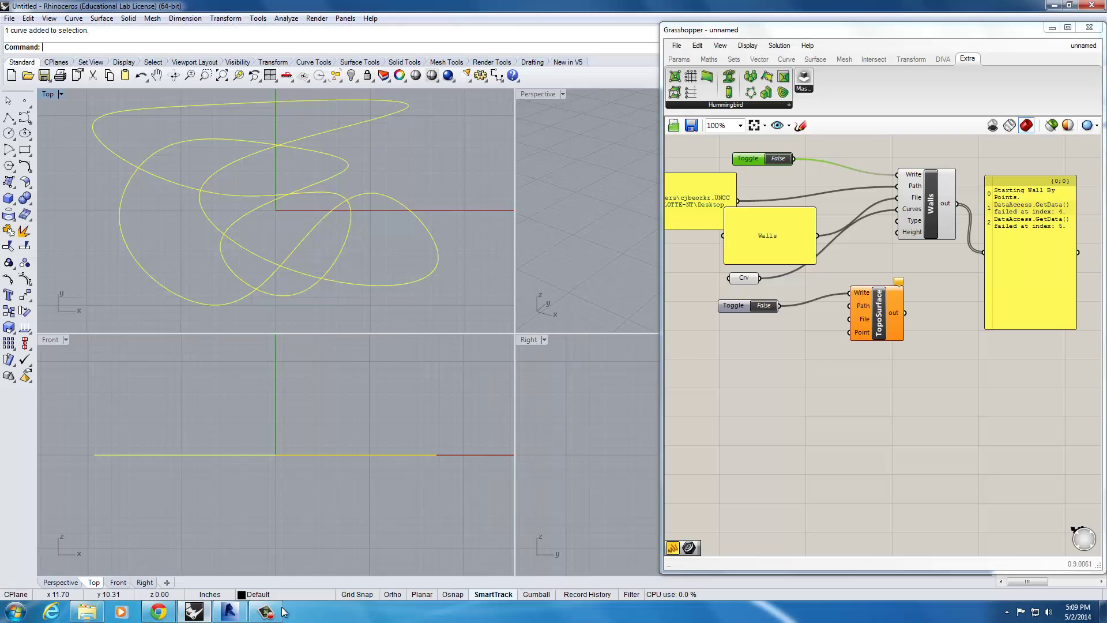
scroll(266, 362, "down", 6)
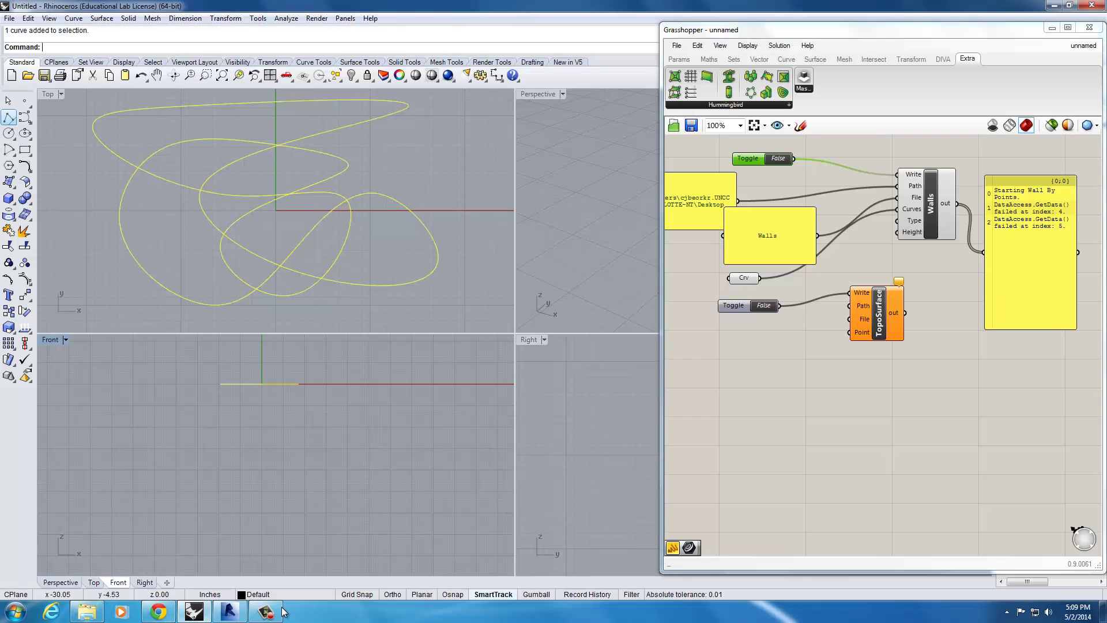
left_click(27, 120)
left_click(10, 184)
left_click(26, 204)
scroll(381, 190, "down", 4)
middle_click(359, 193)
left_click(174, 114)
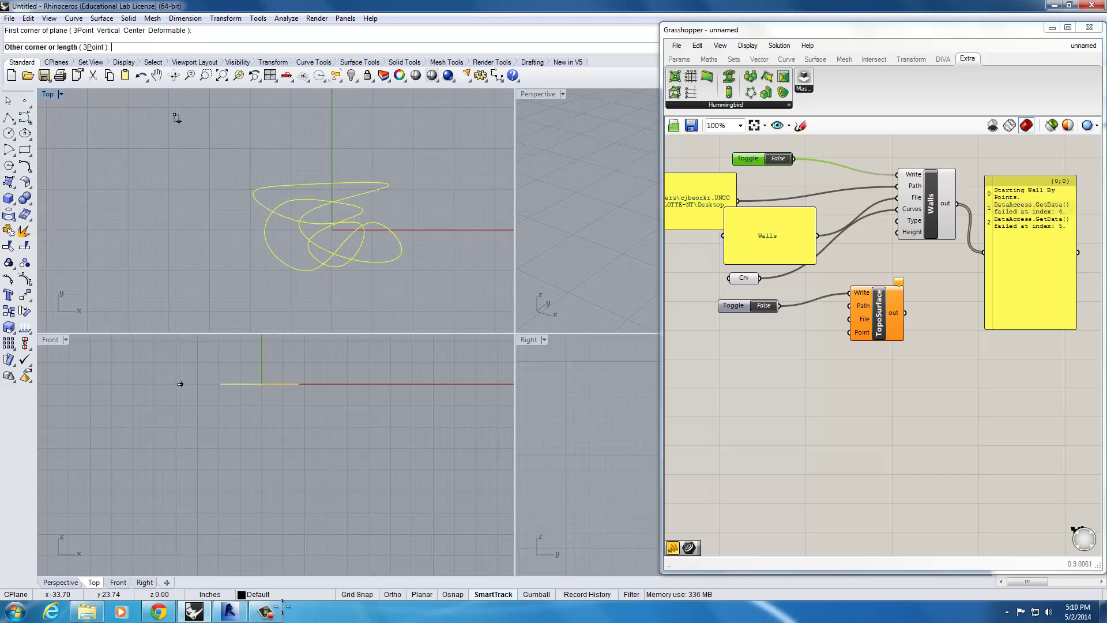
left_click(474, 297)
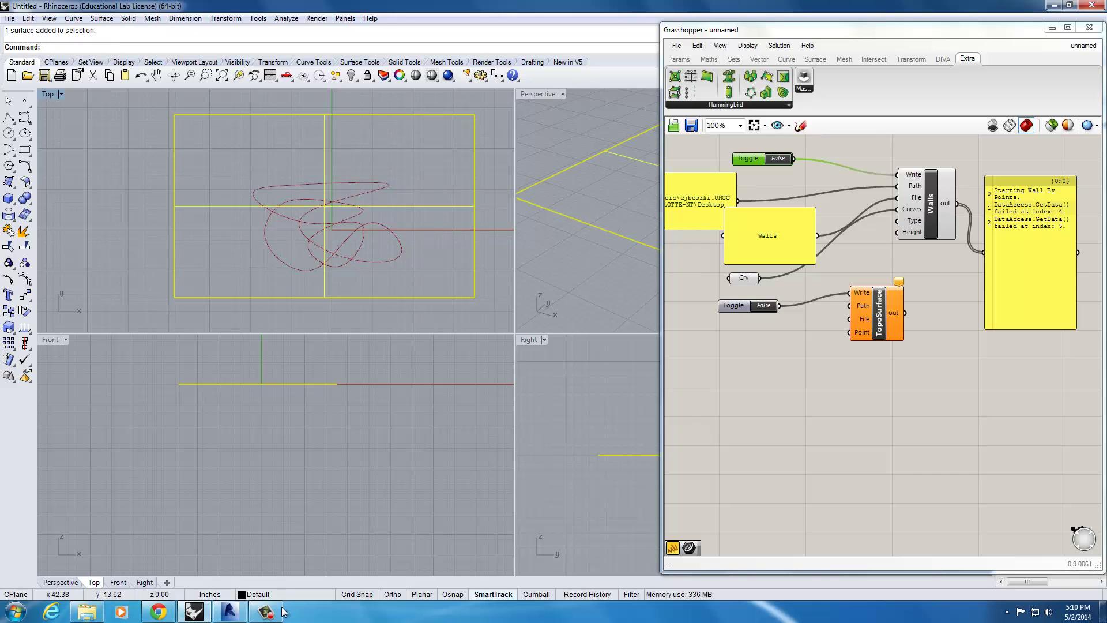
Rebuild the plane surface with 10 points in U and V and degree 3 in both directions.
type("rebuild")
key("Return")
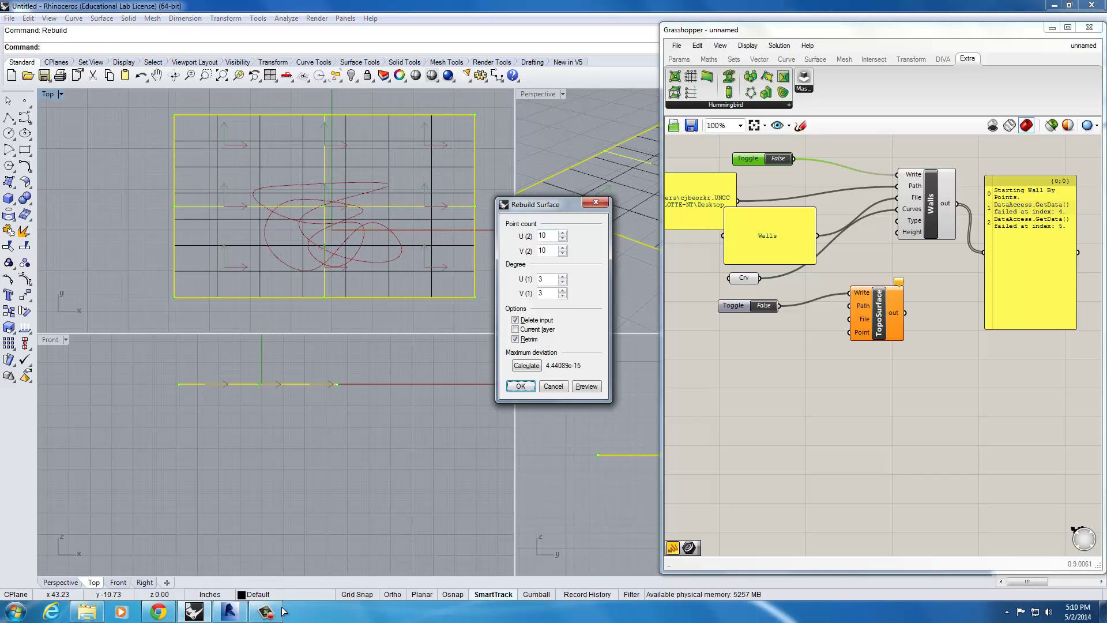
key("Return")
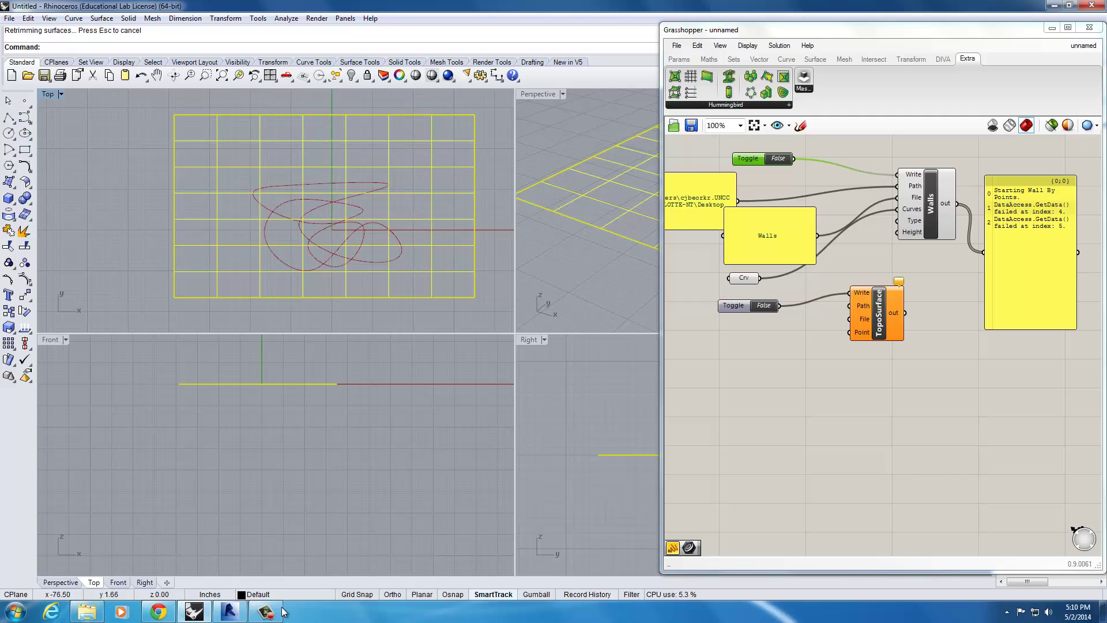
Raise six of the surface's control points vertically by about 11.3 inches to form a hill, and move the freeform curve clear of the surface.
left_click(28, 282)
left_click(27, 281)
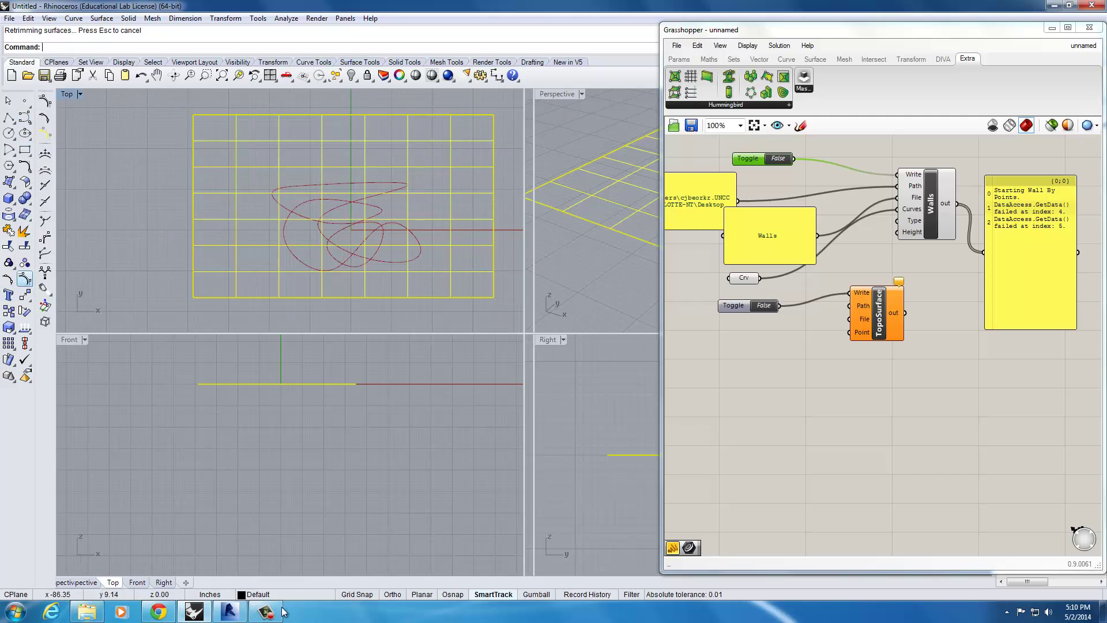
left_click_drag(248, 150, 324, 237)
type("m")
key("Return")
type("v")
key("Return")
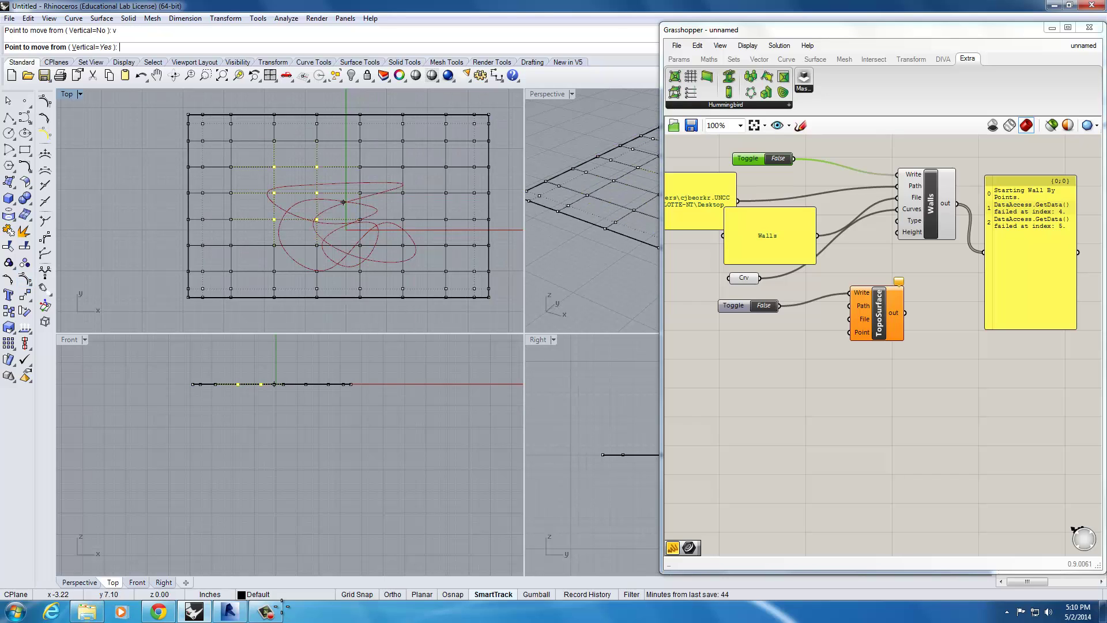
scroll(630, 240, "down", 4)
middle_click(629, 240)
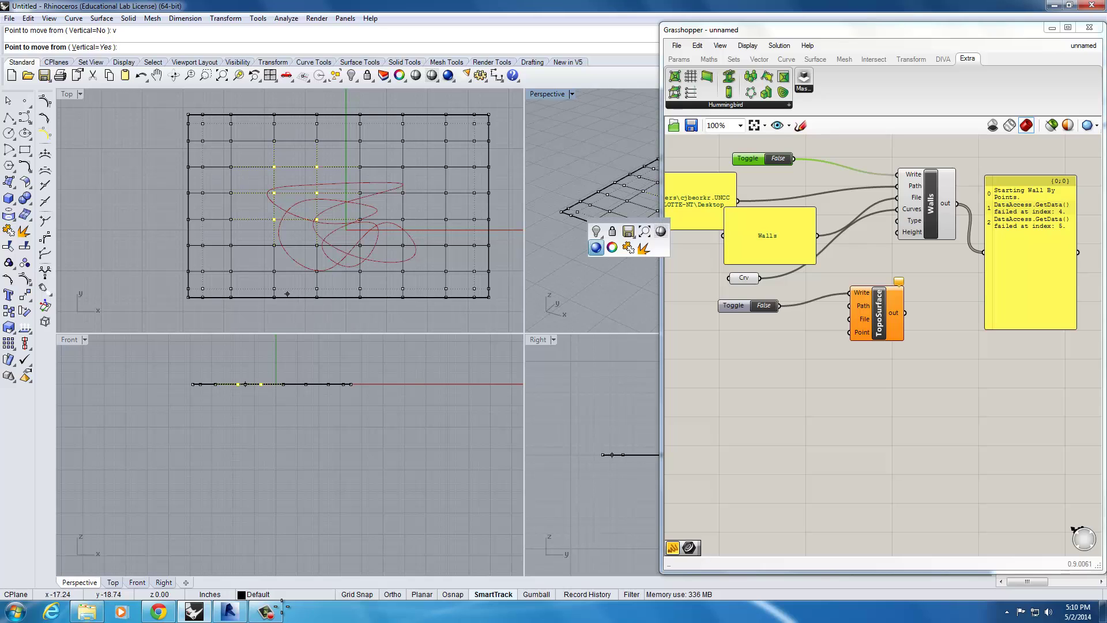
left_click_drag(712, 30, 918, 63)
left_click(699, 202)
left_click(698, 170)
mouse_move(746, 223)
left_mouse_down()
mouse_move(795, 259)
mouse_move(803, 145)
left_mouse_up()
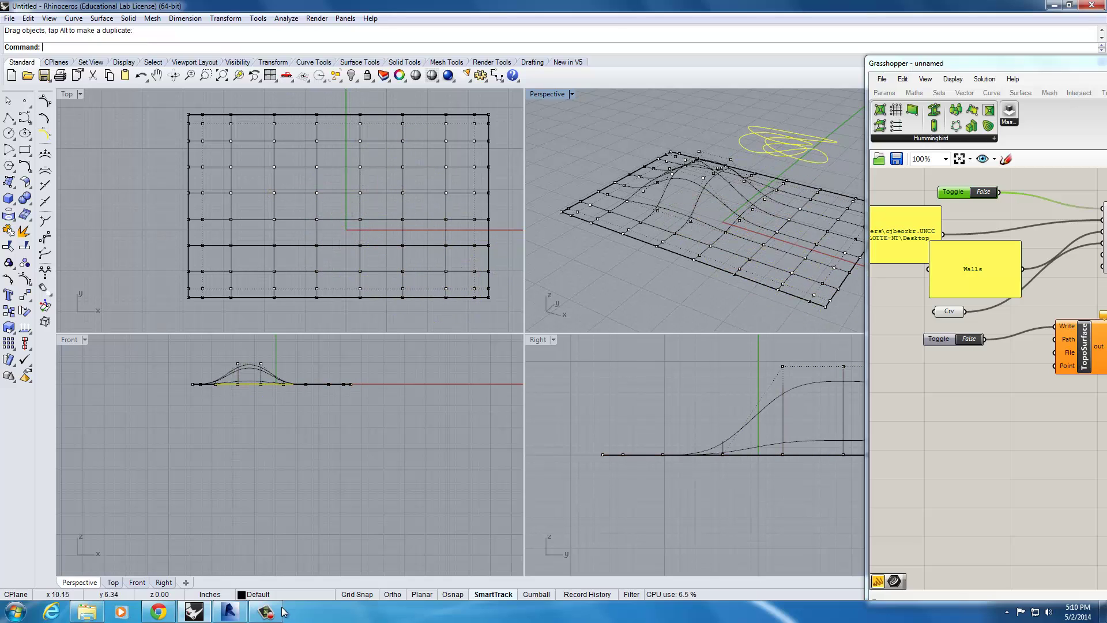
Raise six control points on the opposite half of the surface vertically by about 7.2 inches and turn the control points off.
left_click_drag(761, 216, 831, 265)
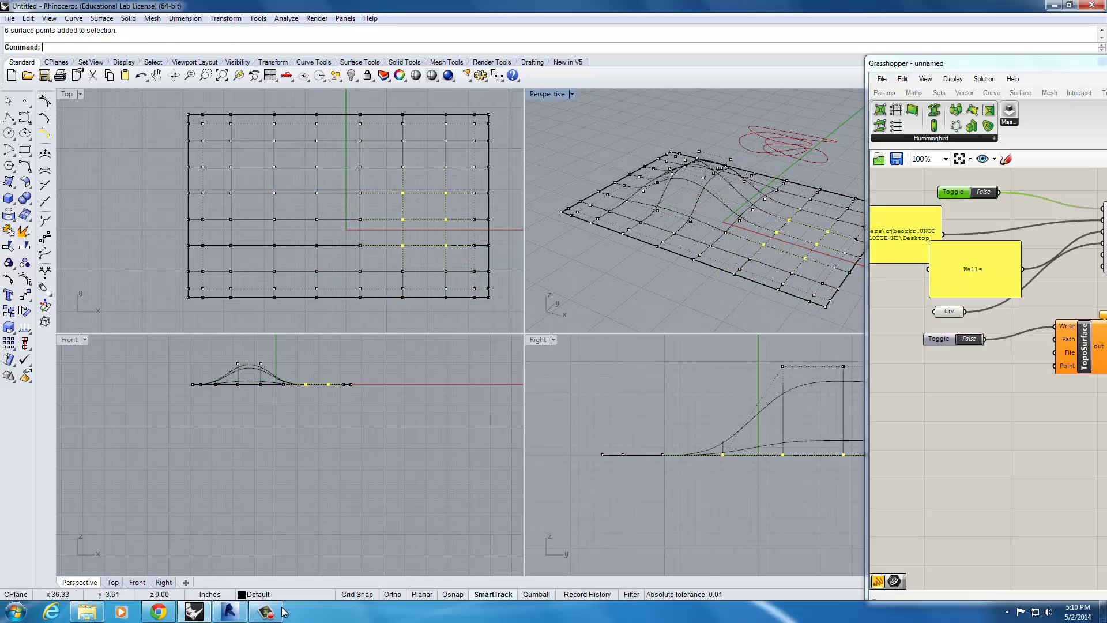
right_click(831, 264)
left_click(829, 261)
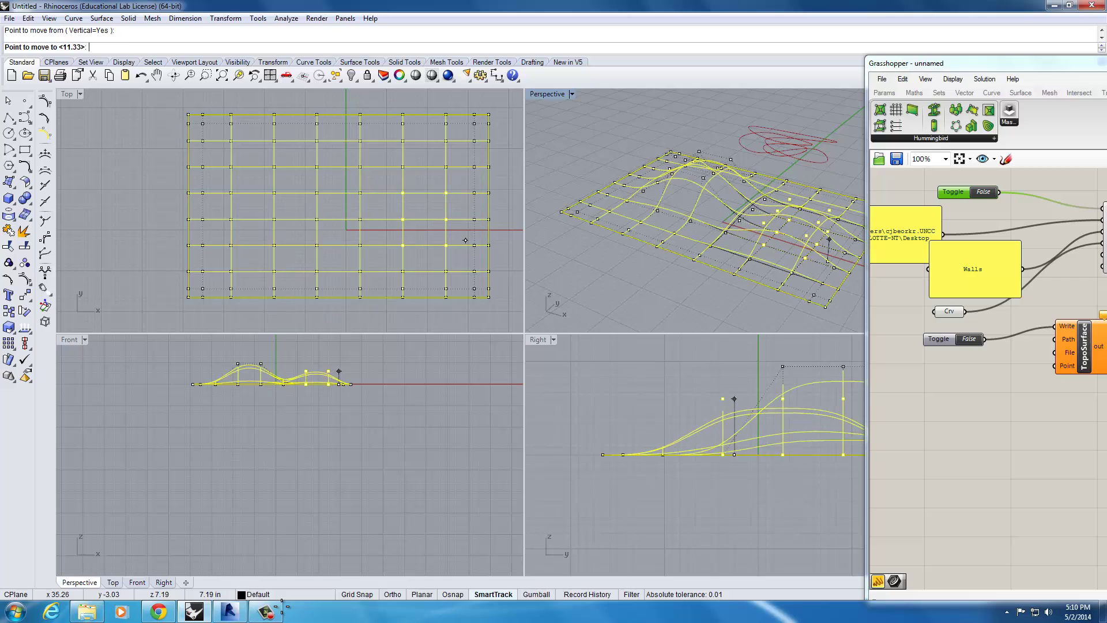
left_click(830, 239)
key("Escape")
key("Escape")
Select the hilly surface and arrange the Rhino and Grasshopper windows side by side.
scroll(773, 238, "down", 4)
left_click(782, 249)
right_click_drag(1019, 372, 972, 370)
left_click_drag(709, 6, 0, 145)
mouse_move(988, 63)
left_mouse_down()
mouse_move(779, 47)
mouse_move(686, 7)
mouse_move(1106, 128)
left_mouse_up()
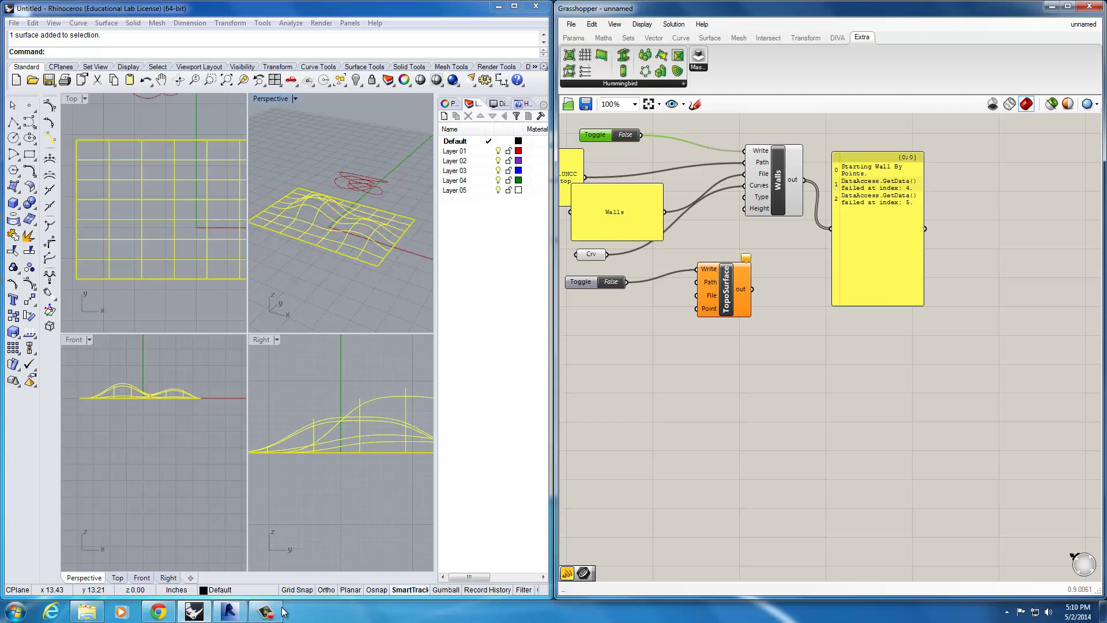
Move the TopoSurface component further away from its toggle and maximize the Perspective viewport.
left_click_drag(726, 289, 754, 330)
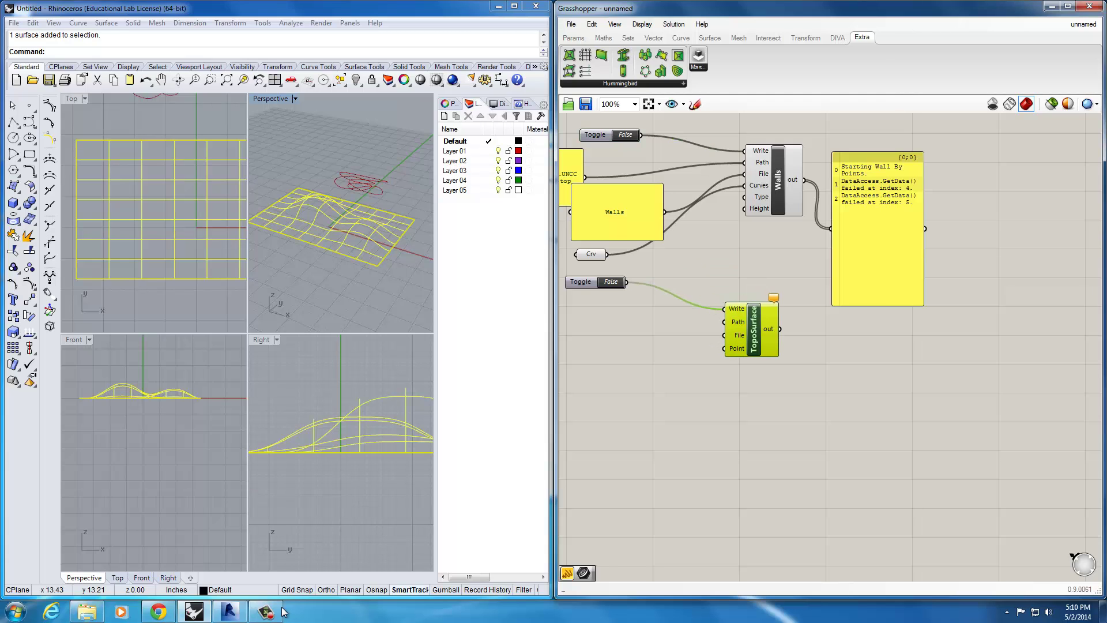
key("ctrl+m")
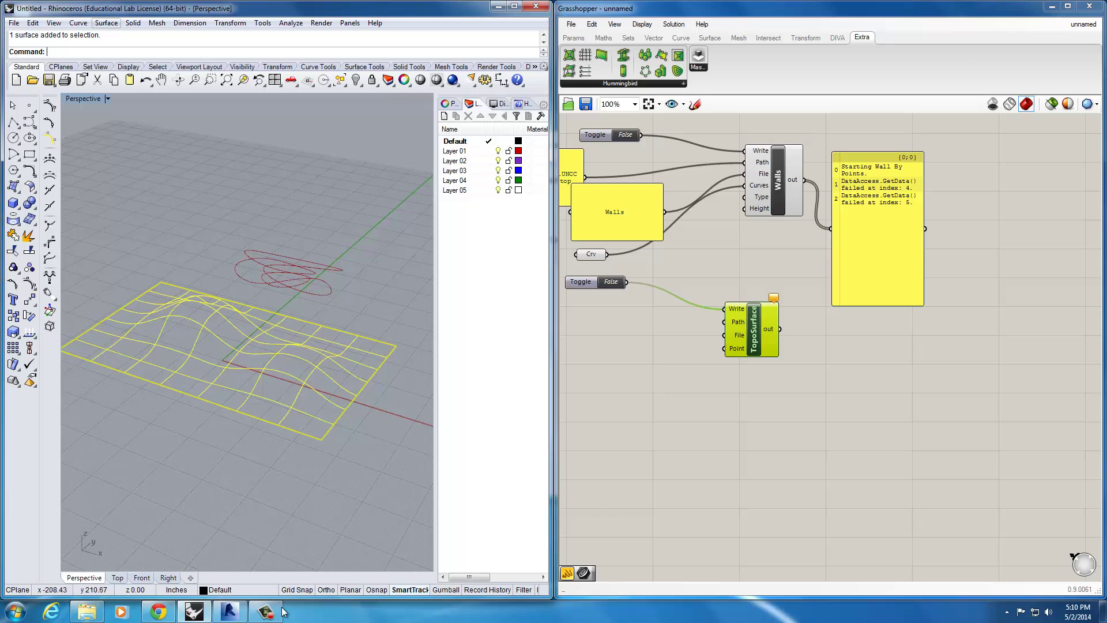
left_click(53, 23)
mouse_move(78, 23)
mouse_move(115, 389)
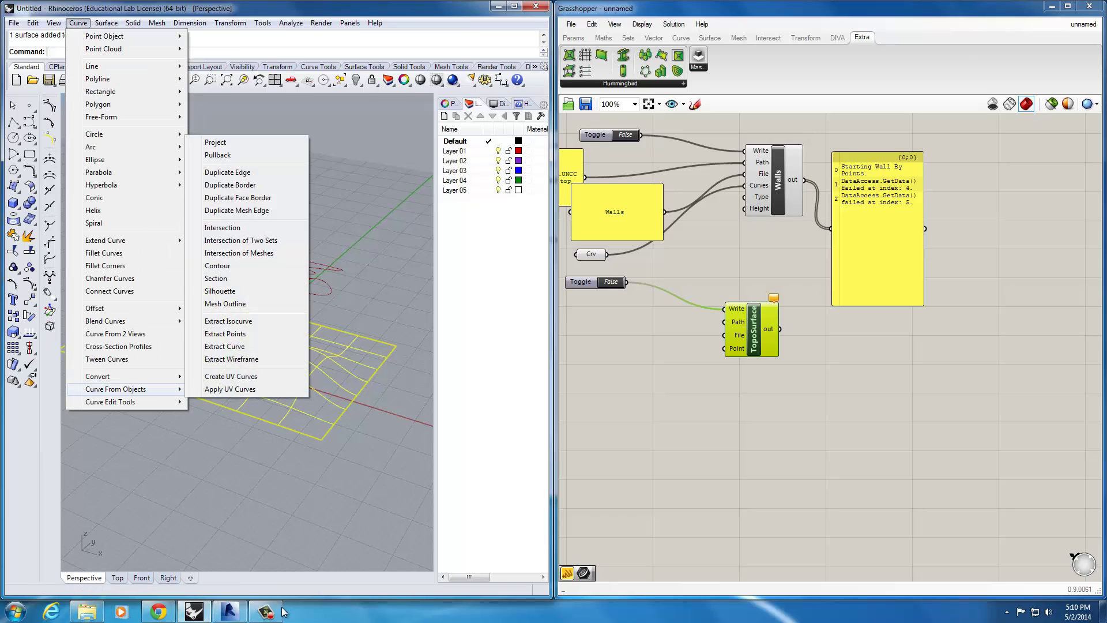
key("Up")
key("Up")
key("Up")
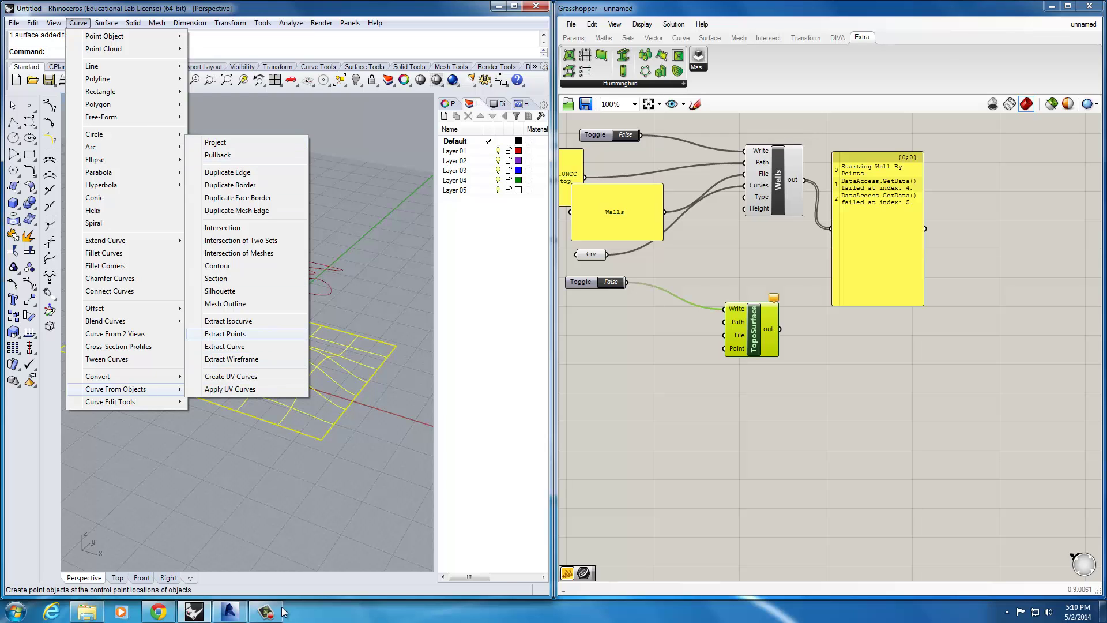
key("Escape")
key("Escape")
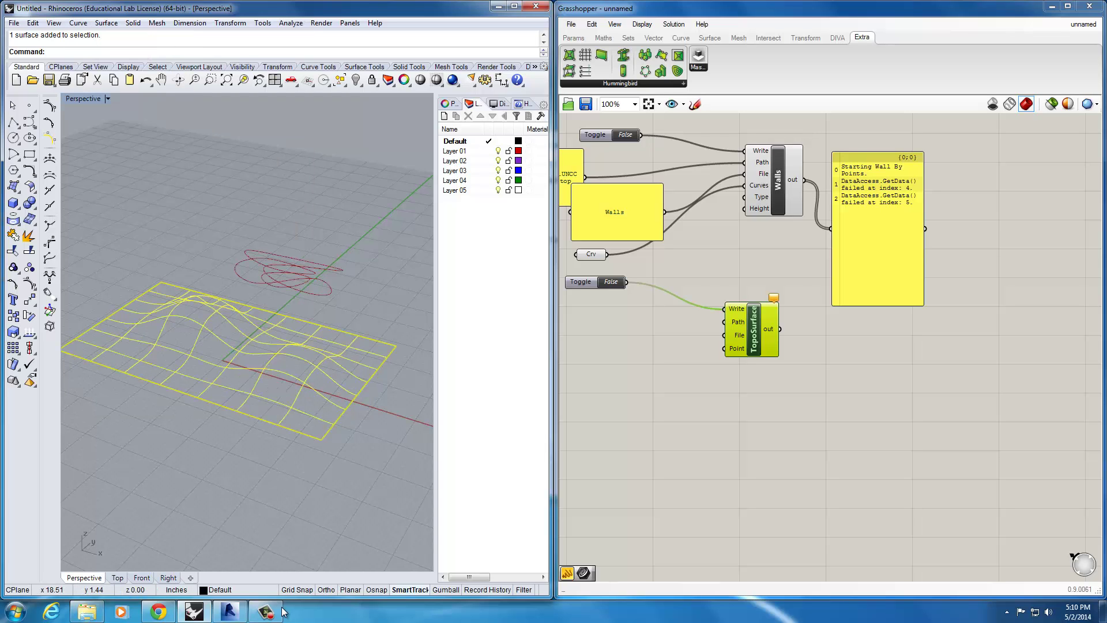
Rebuild the hilly surface with 40 points in U and 80 in V, and extract its control points as point objects.
type("Rebuild")
key("Return")
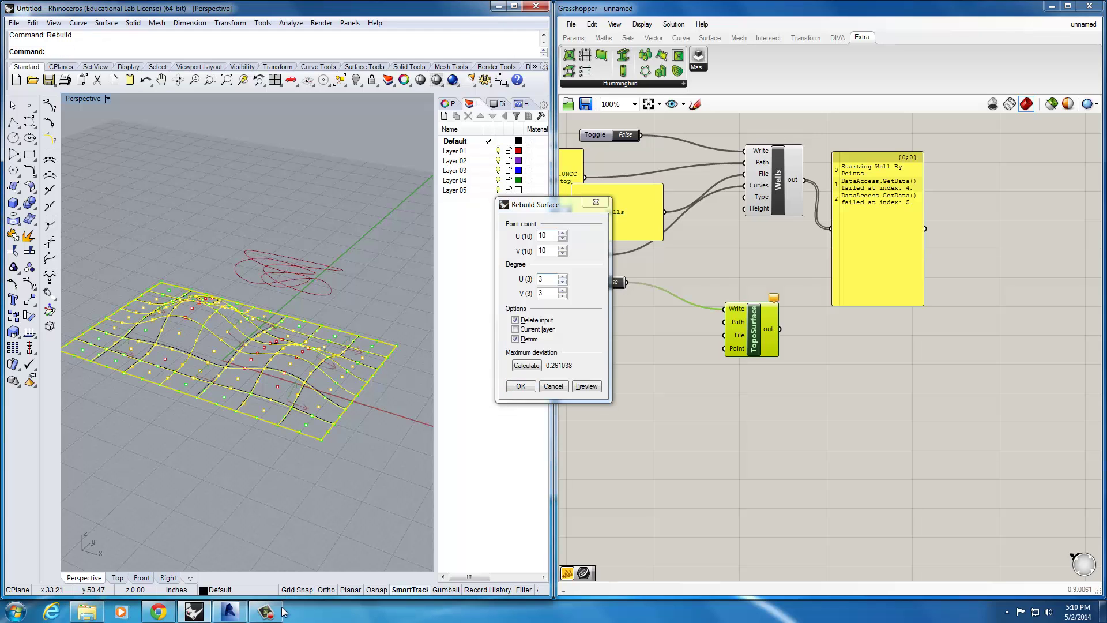
double_click(542, 235)
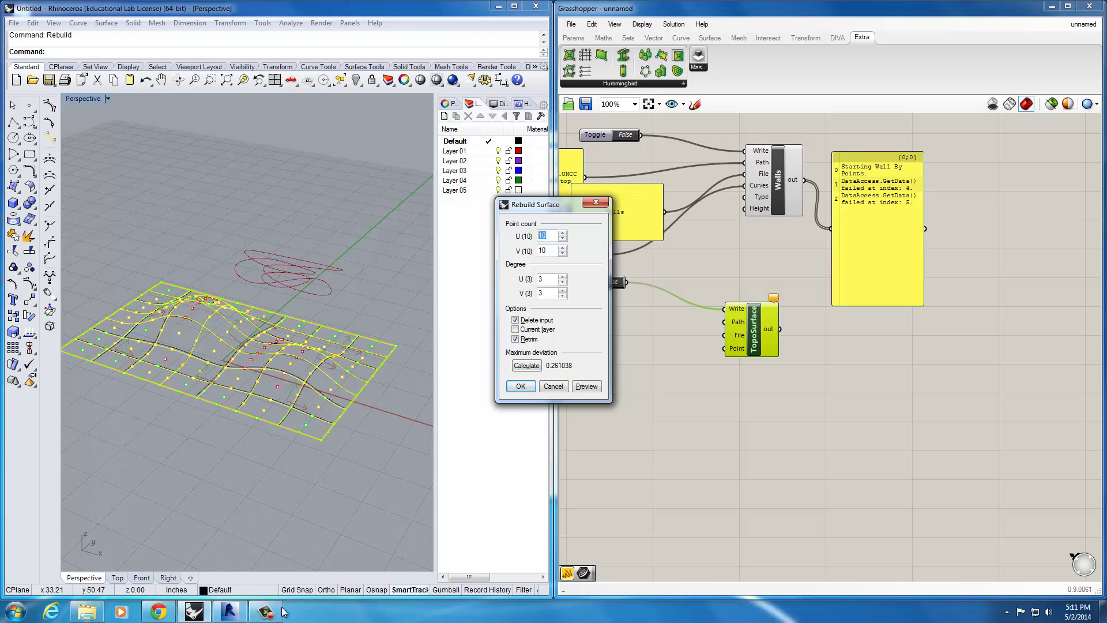
type("8")
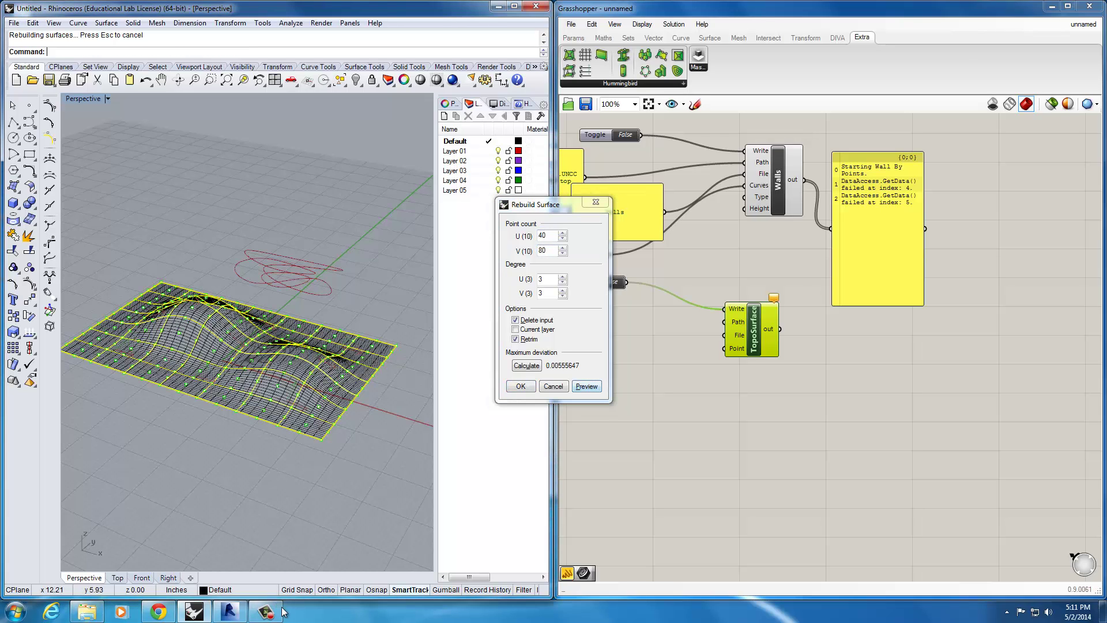
key("Return")
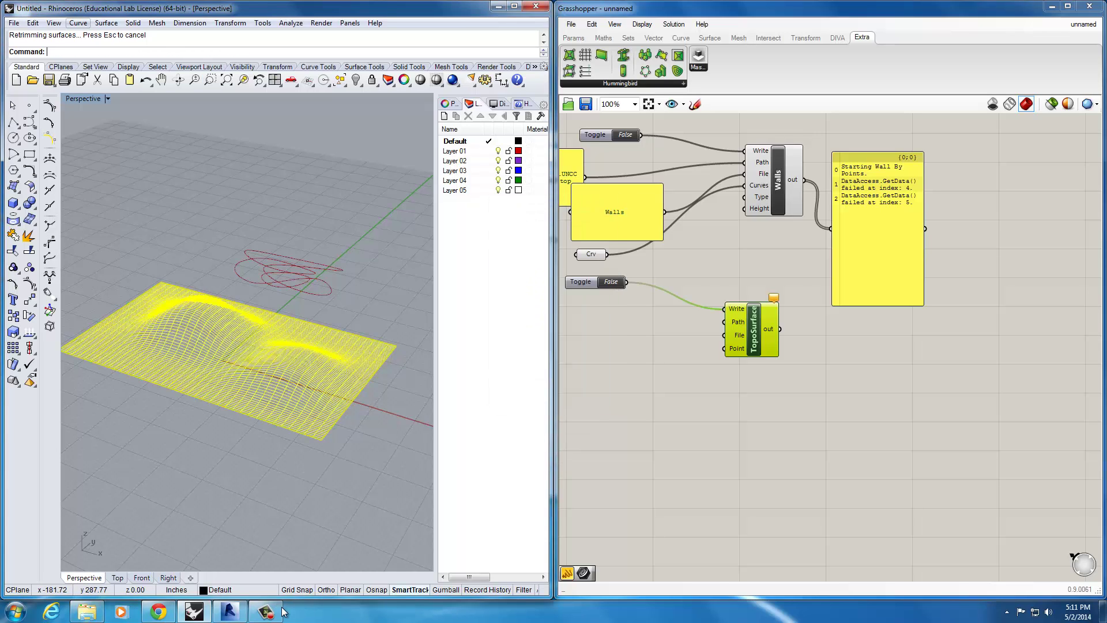
left_click(78, 24)
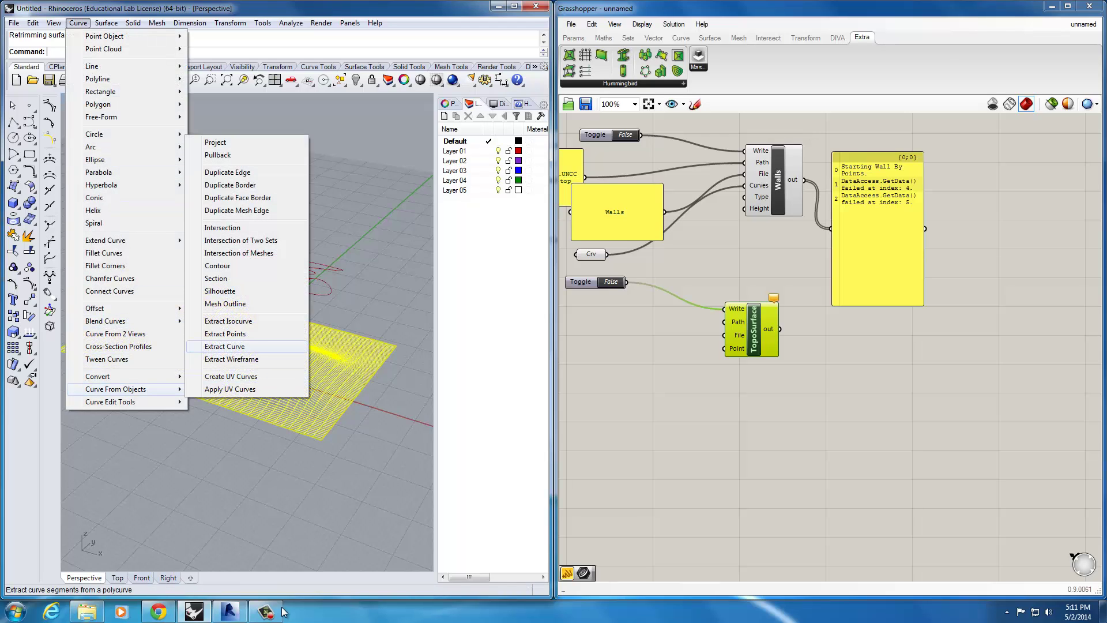
left_click(225, 334)
Add a Point parameter referencing all the extracted points and wire it to TopoSurface's Point input.
double_click(639, 339)
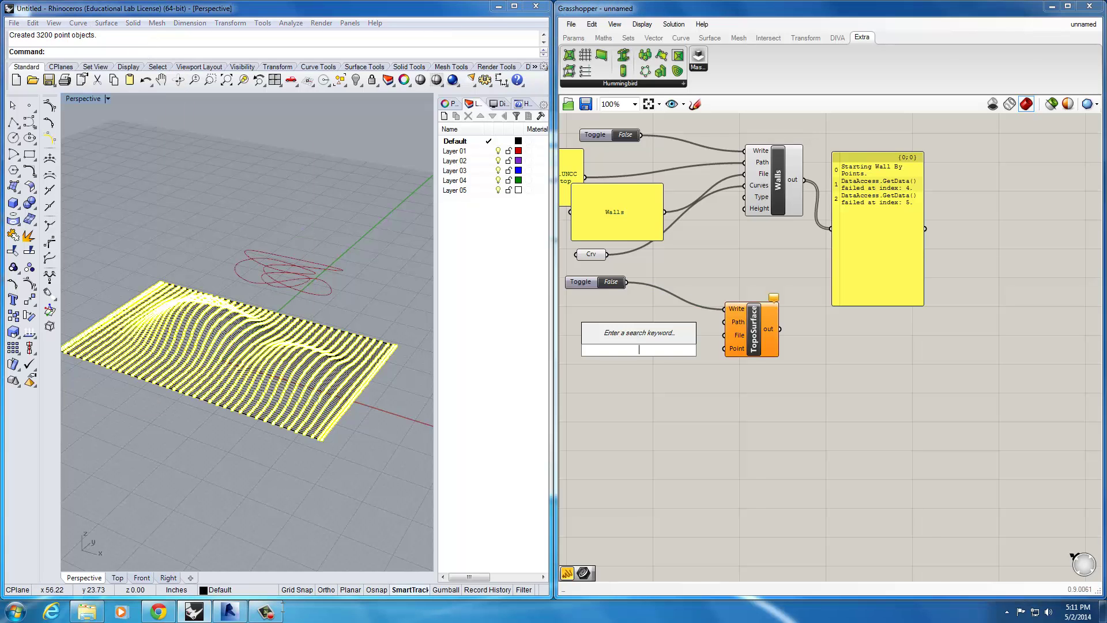
type("point")
key("Return")
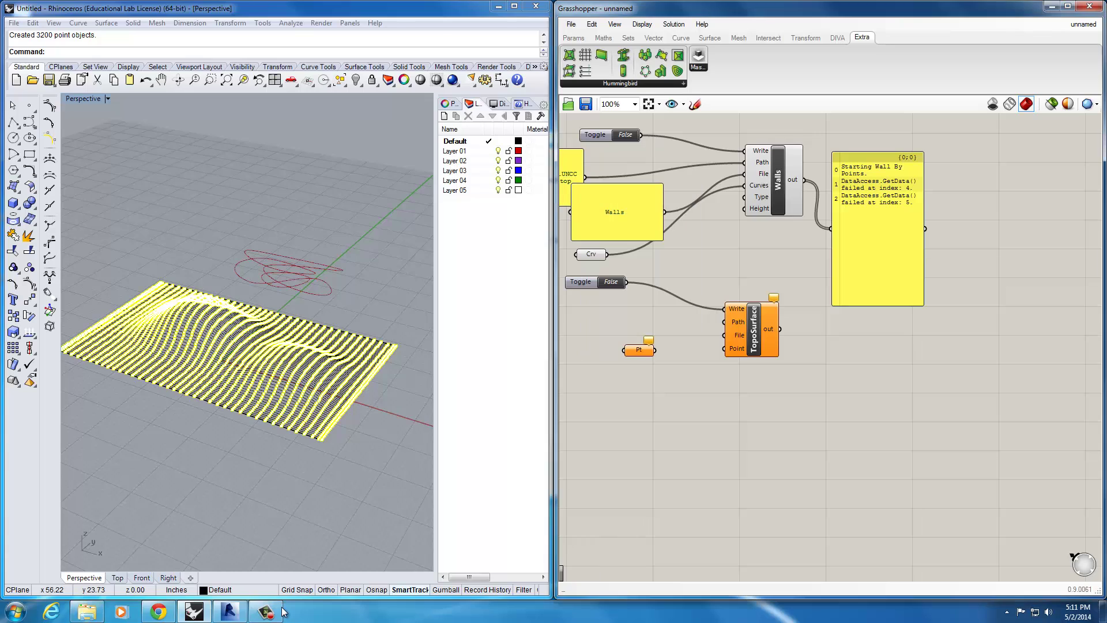
right_click(637, 350)
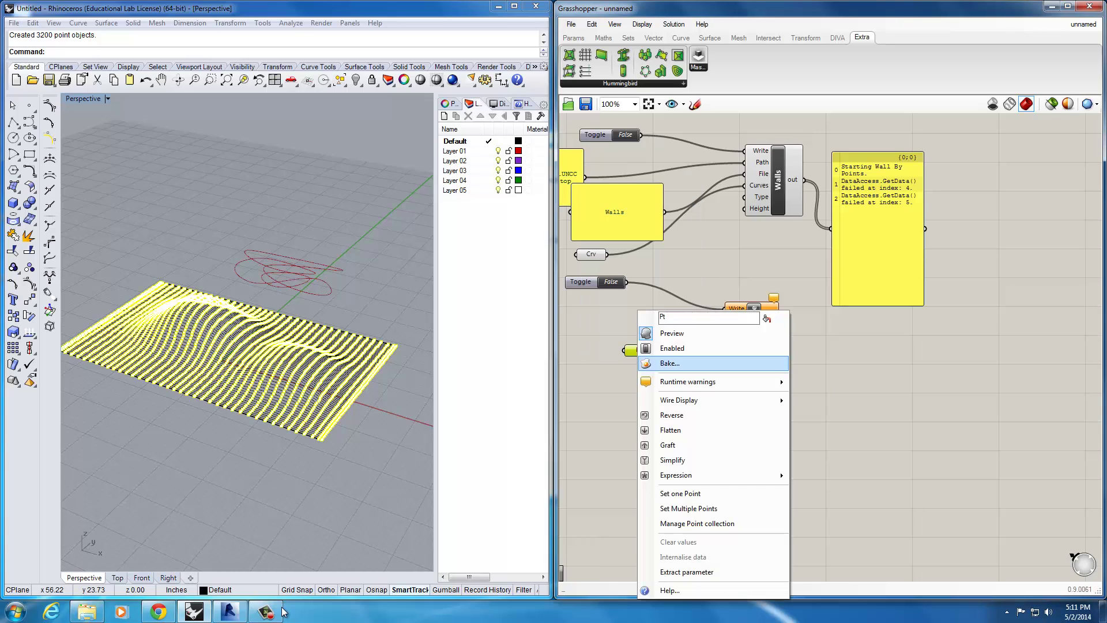
left_click(692, 509)
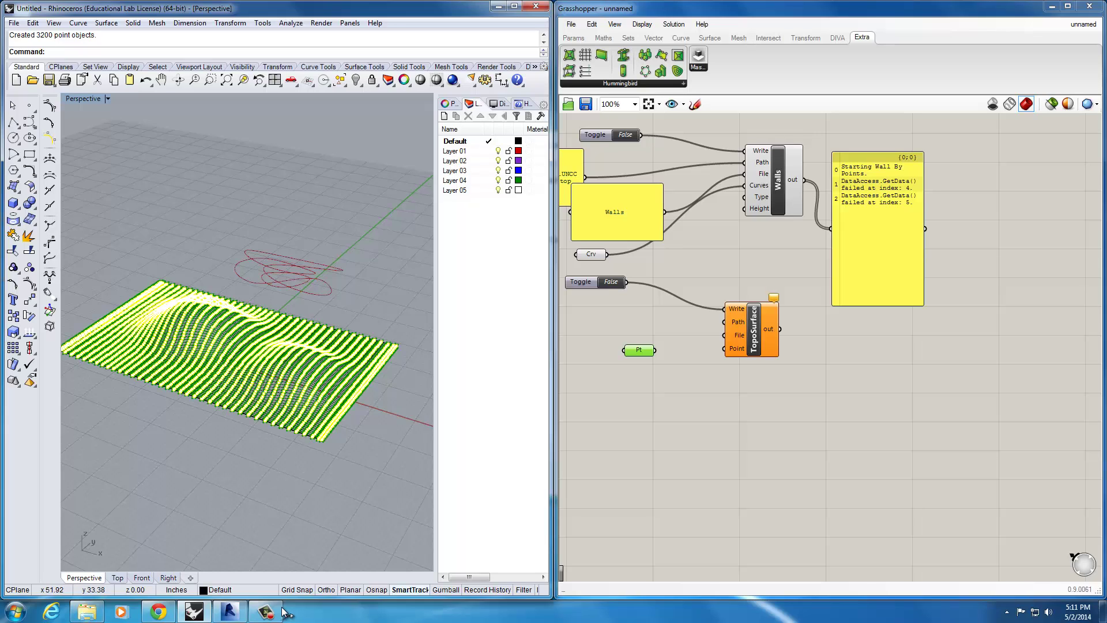
left_click_drag(655, 350, 735, 349)
left_click_drag(639, 350, 642, 395)
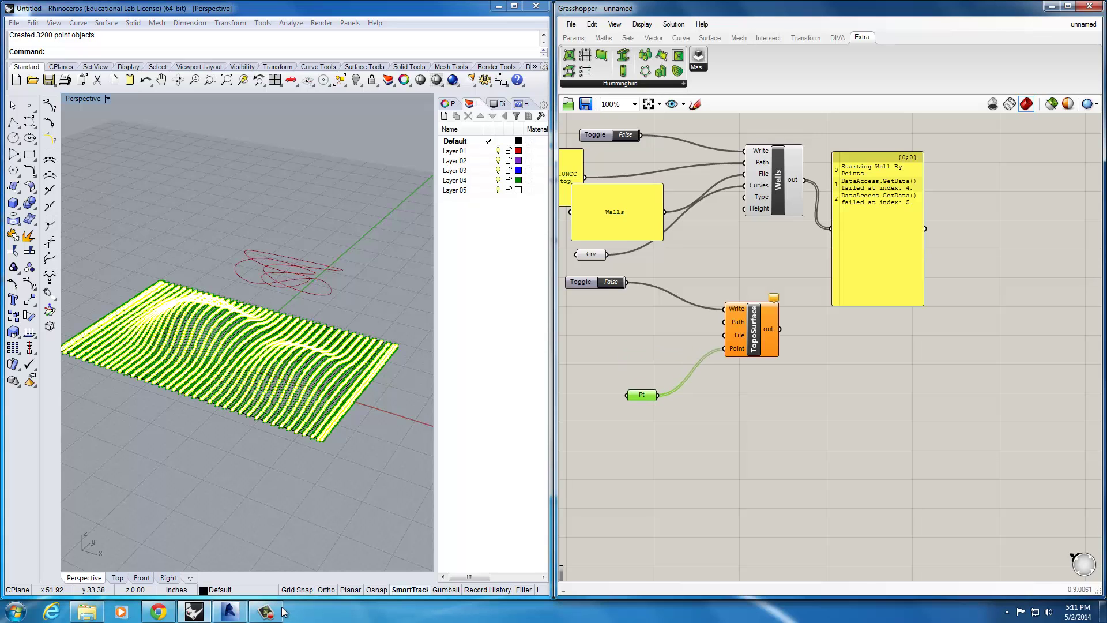
Shift the TopoSurface component aside and connect the desktop folder path panel to its Path input.
left_click_drag(755, 329, 795, 329)
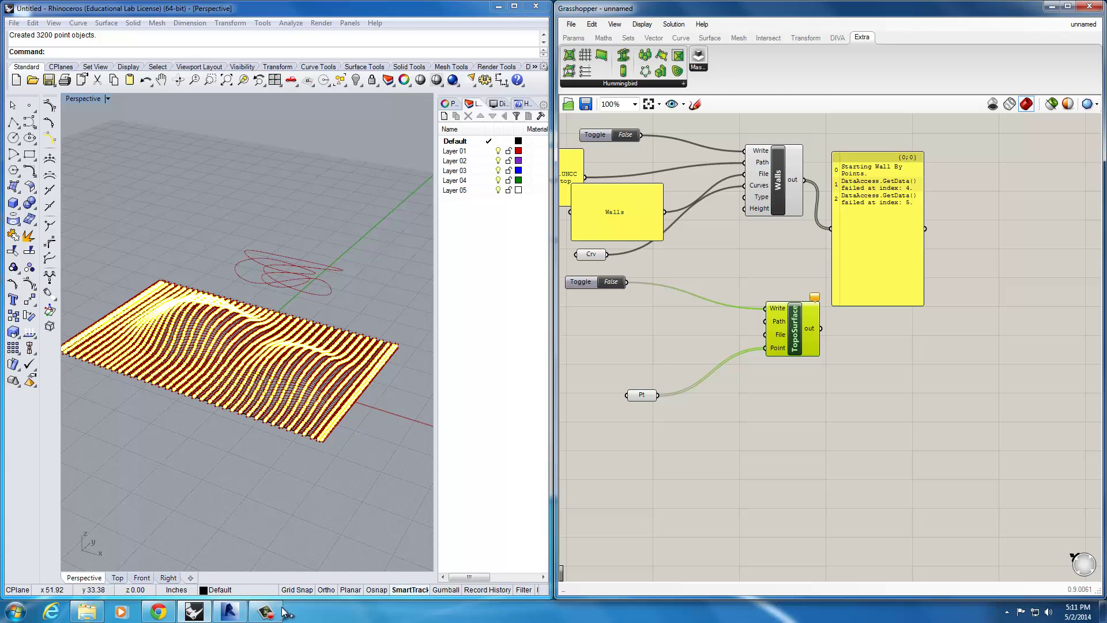
left_click_drag(585, 177, 765, 321)
left_click(282, 611)
Add a panel containing "topo" and connect it to TopoSurface's File input.
right_click_drag(715, 358, 816, 363)
double_click(825, 343)
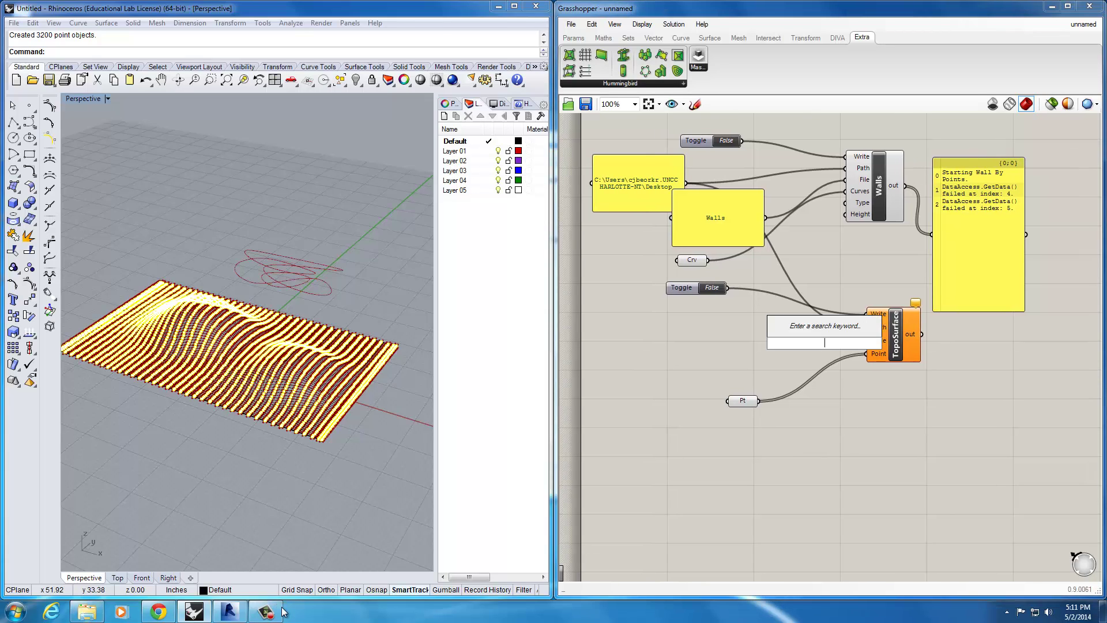
type("panel")
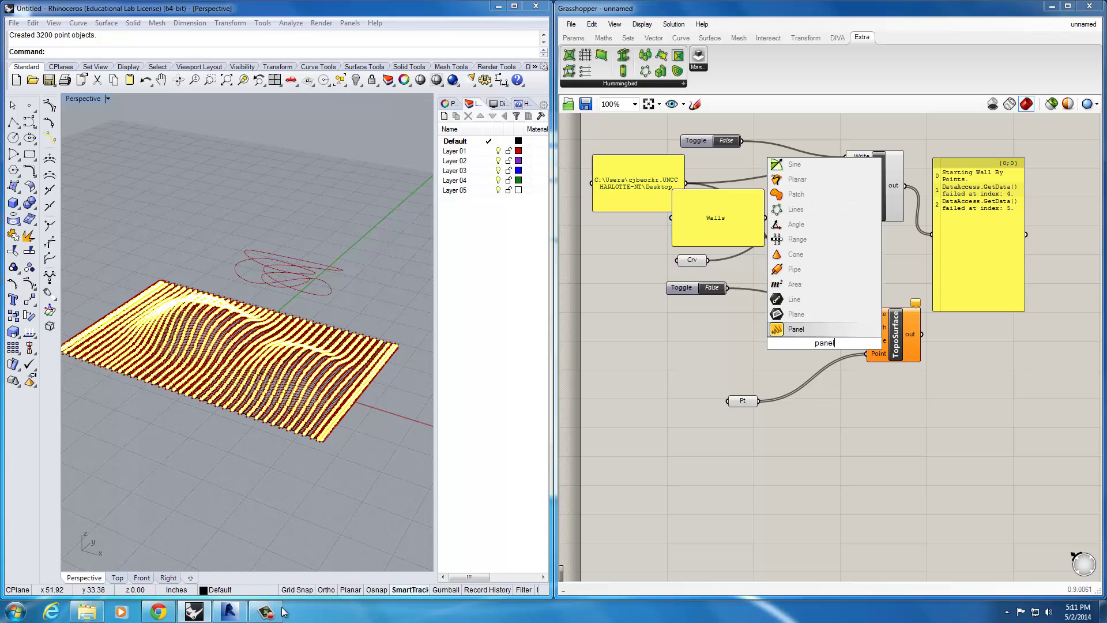
key("Return")
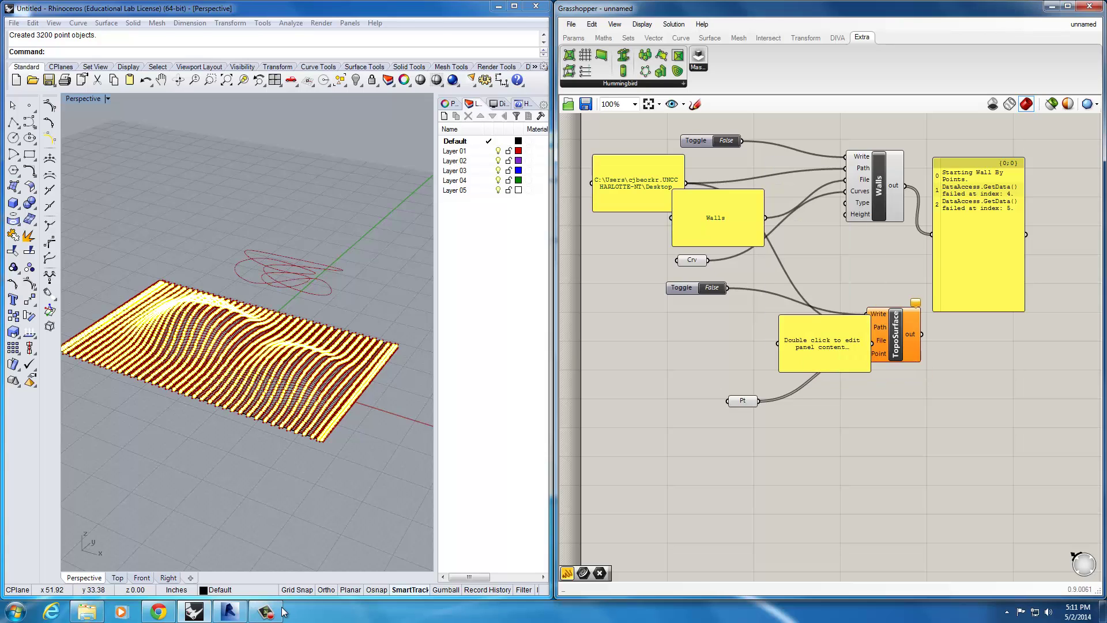
double_click(685, 353)
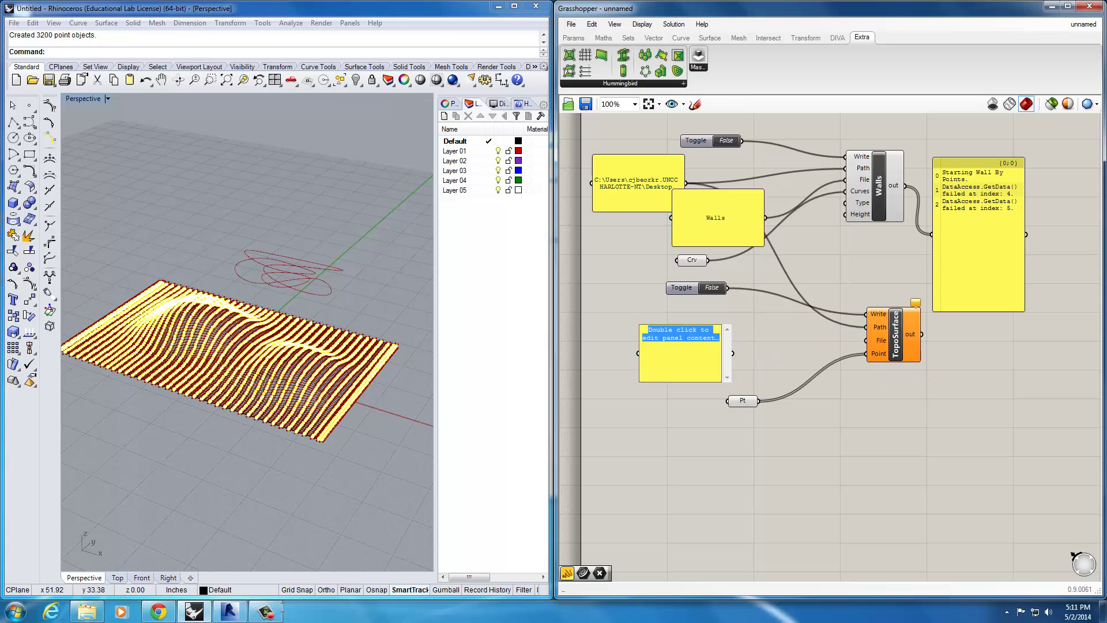
type("topo")
left_click(757, 353)
left_click_drag(779, 341, 879, 340)
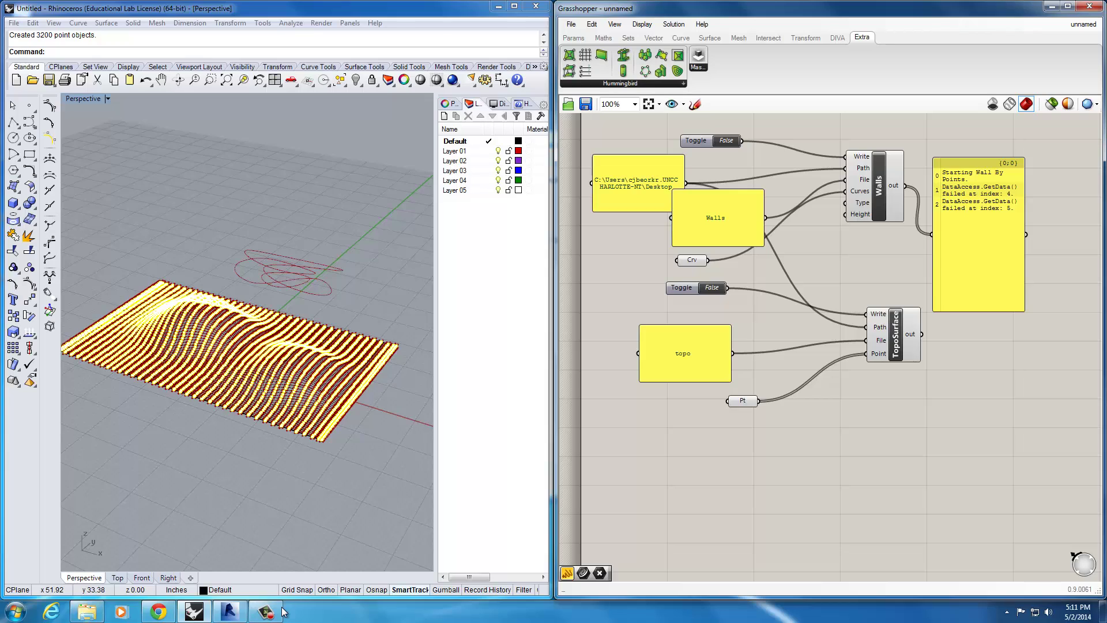
Wire TopoSurface's output to the message panel, and switch its write toggle to True and back to False to export the CSV.
mouse_move(922, 334)
left_mouse_down()
mouse_move(933, 235)
mouse_move(1009, 291)
mouse_move(1006, 330)
left_mouse_up()
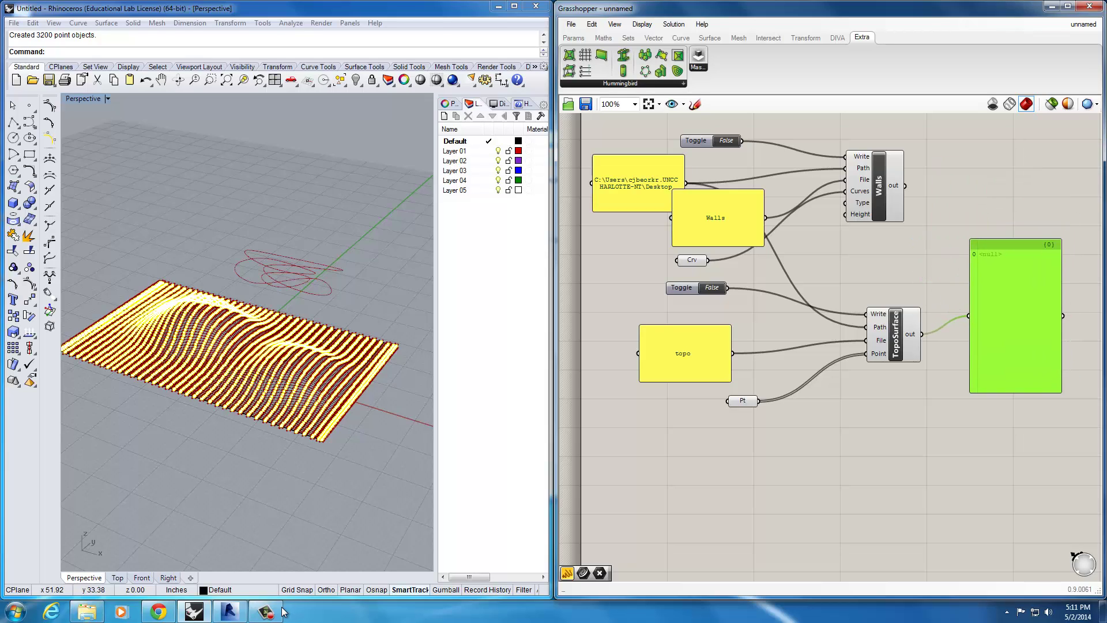
left_click(712, 287)
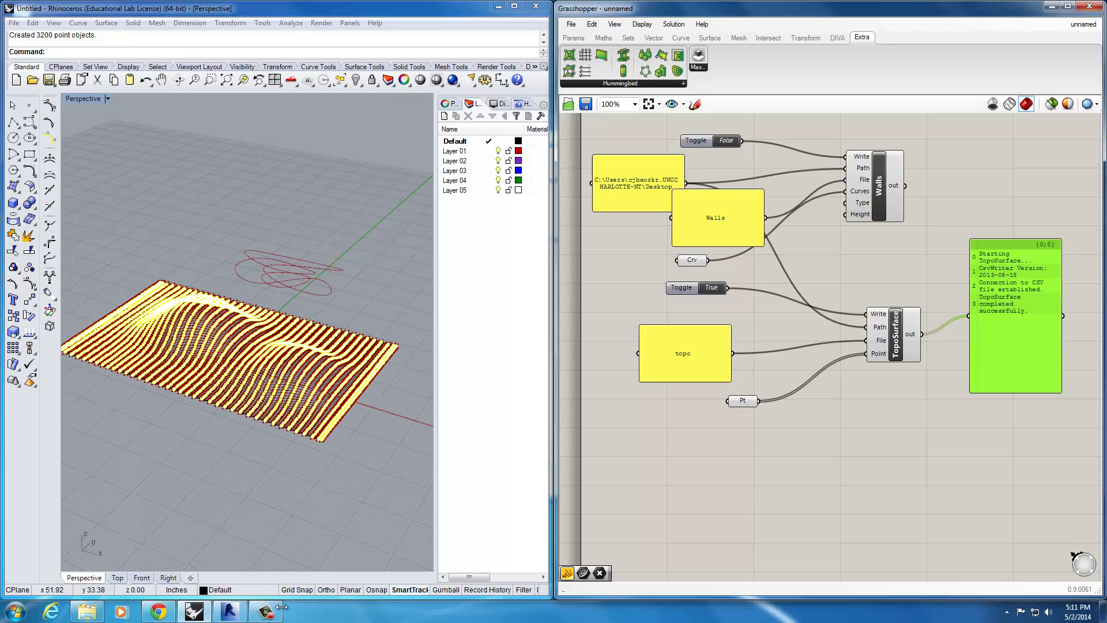
left_click(713, 288)
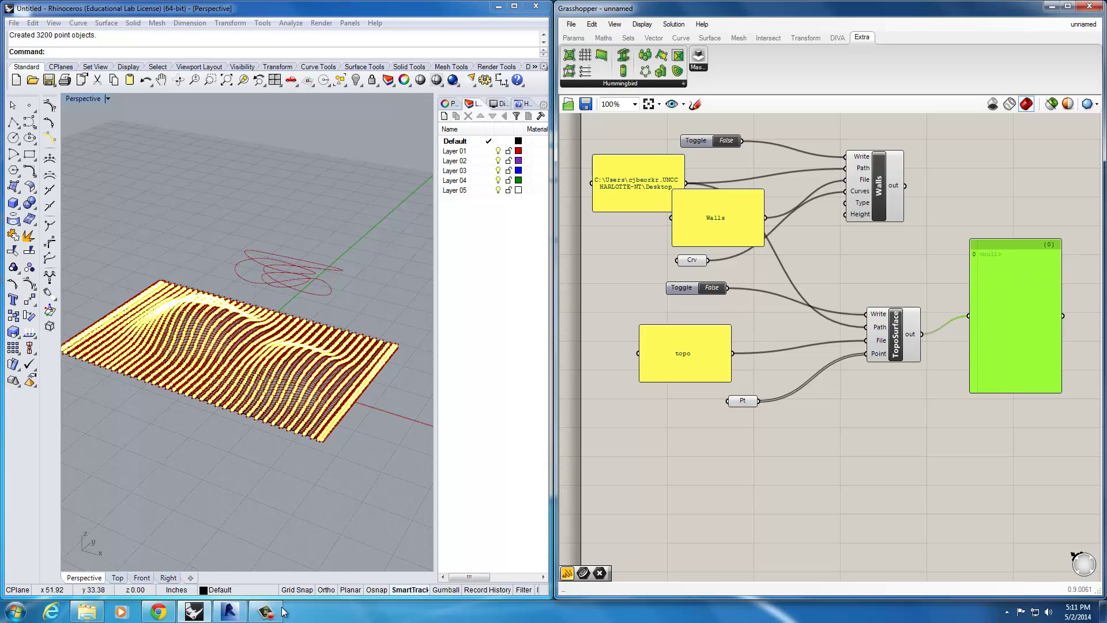
Switch to Revit and process topo.csv with Model Builder, adding all new elements in current project units.
left_click(281, 611)
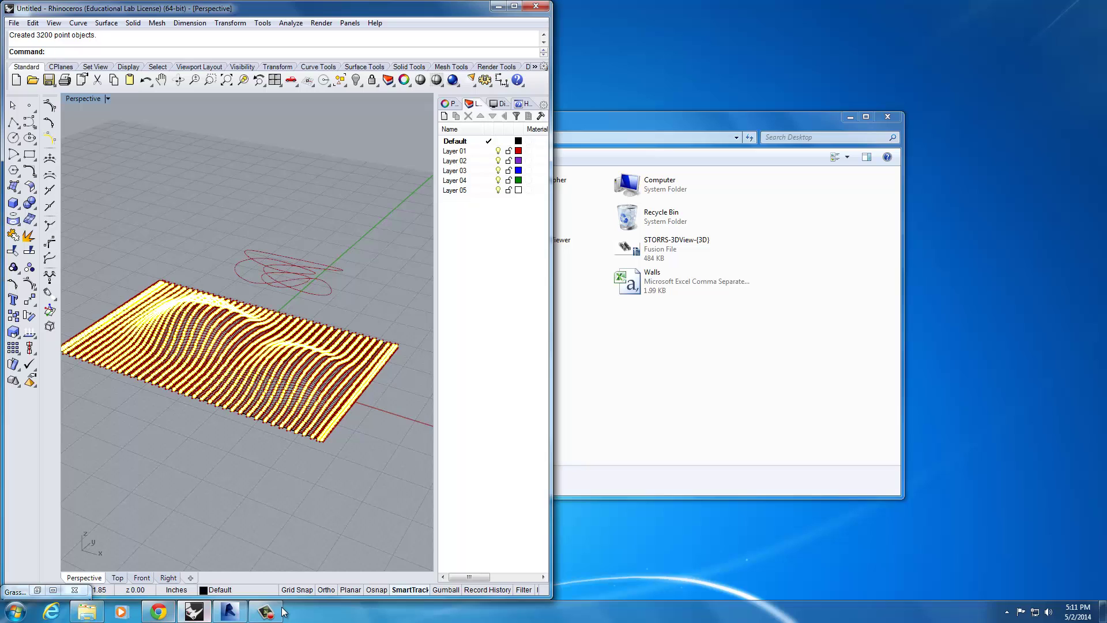
left_click(230, 611)
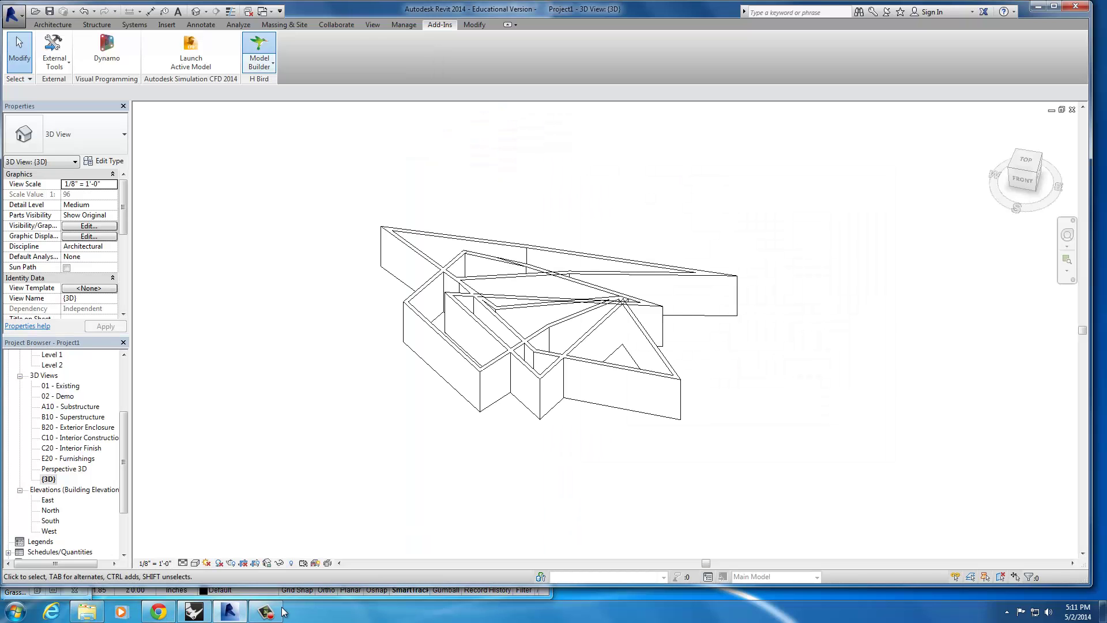
key("Return")
key("Return")
key("Return")
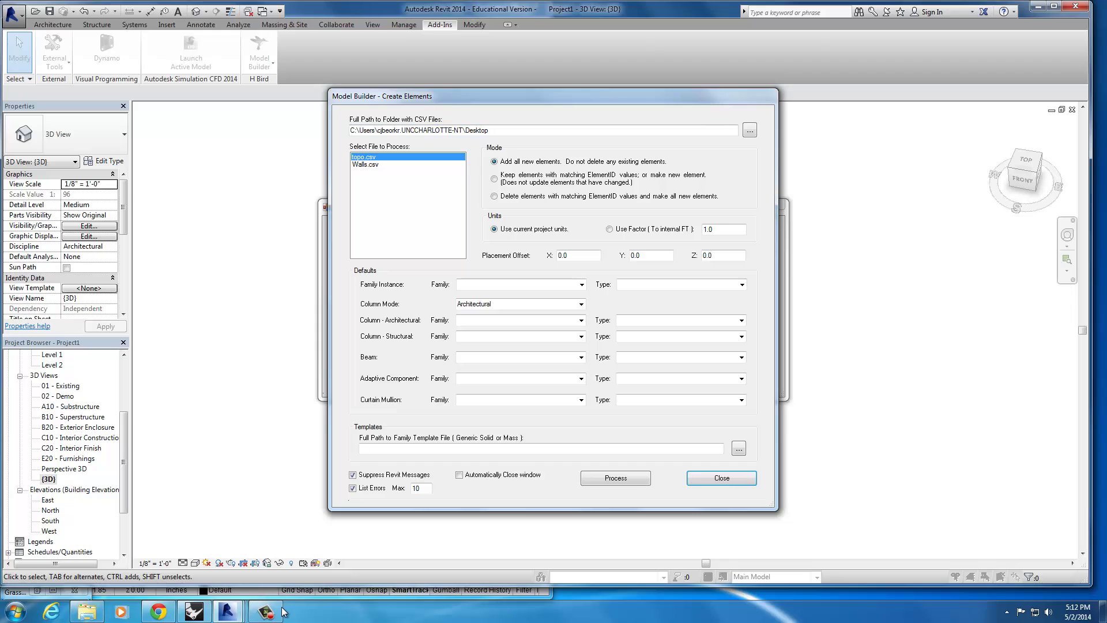
left_click(616, 478)
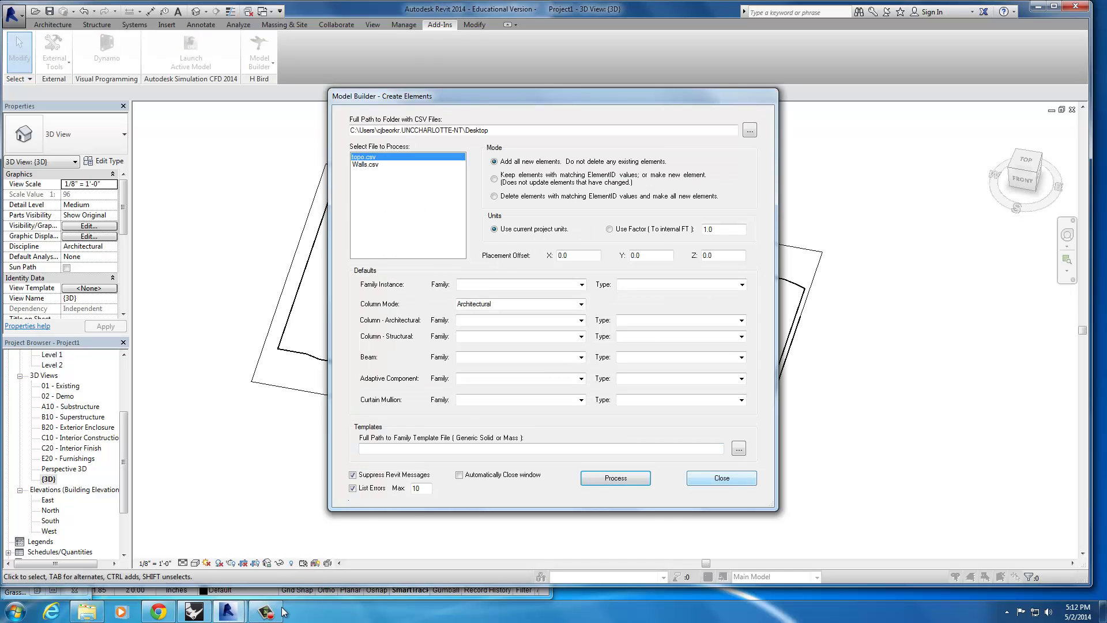
left_click(722, 478)
Select all instances of the Generic - 8" wall and move them clear of the topography surface.
scroll(608, 364, "down", 2)
mouse_move(608, 365)
middle_mouse_down()
mouse_move(676, 384)
mouse_move(646, 344)
mouse_move(750, 358)
mouse_move(905, 282)
mouse_move(612, 361)
mouse_move(506, 368)
middle_mouse_up()
scroll(611, 360, "up", 3)
left_click(517, 369)
left_click(550, 300)
right_click(550, 300)
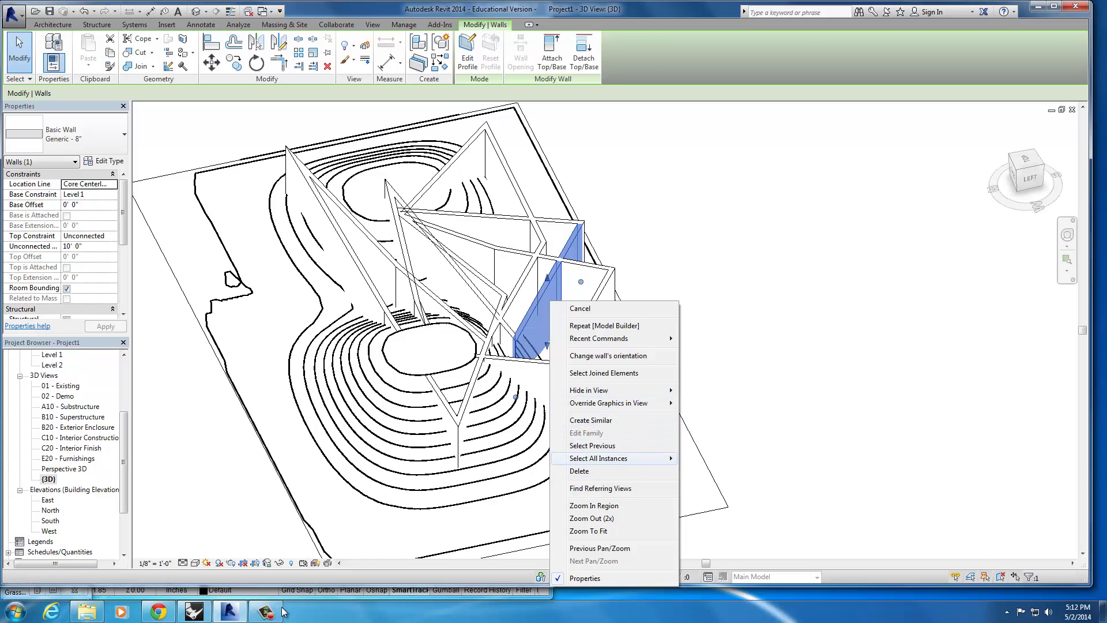
mouse_move(612, 458)
left_click(709, 456)
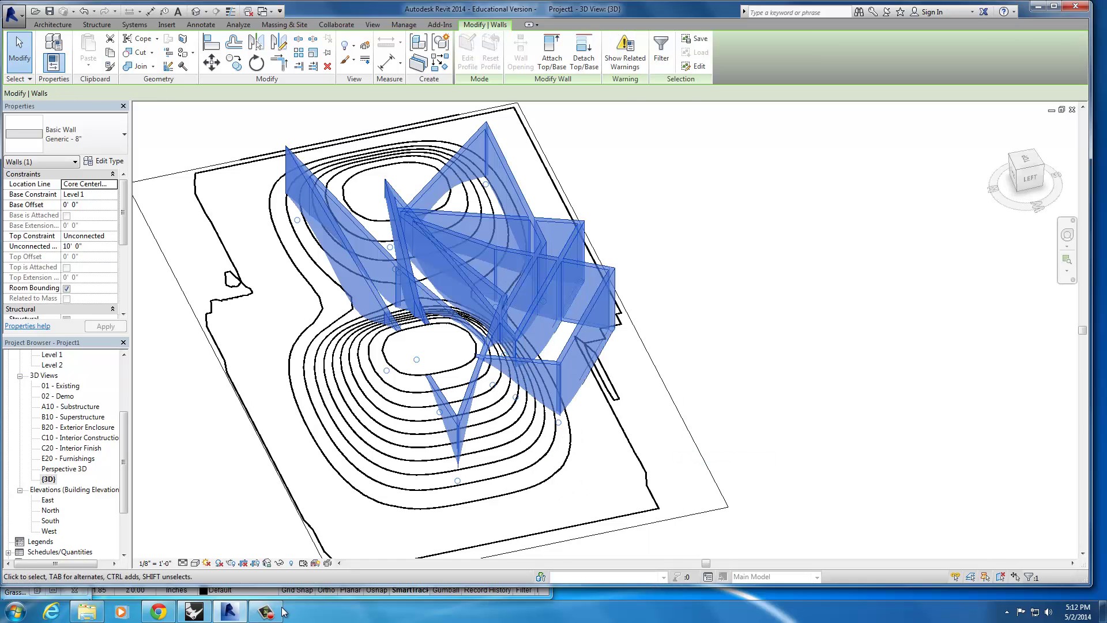
left_click_drag(587, 331, 951, 265)
left_click(698, 346)
middle_click_drag(652, 360, 729, 328)
middle_click_drag(284, 611, 282, 612, "shift")
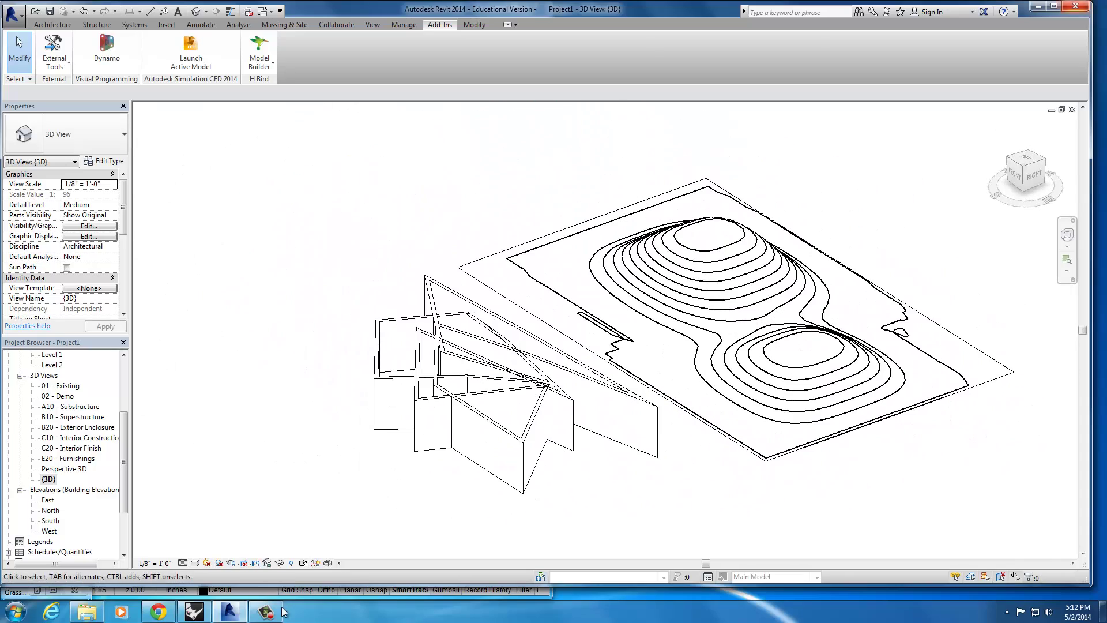
Switch back to Rhino and Grasshopper and place a Hummingbird AdapComps component beside the Walls component.
left_click(283, 611)
left_click(280, 609)
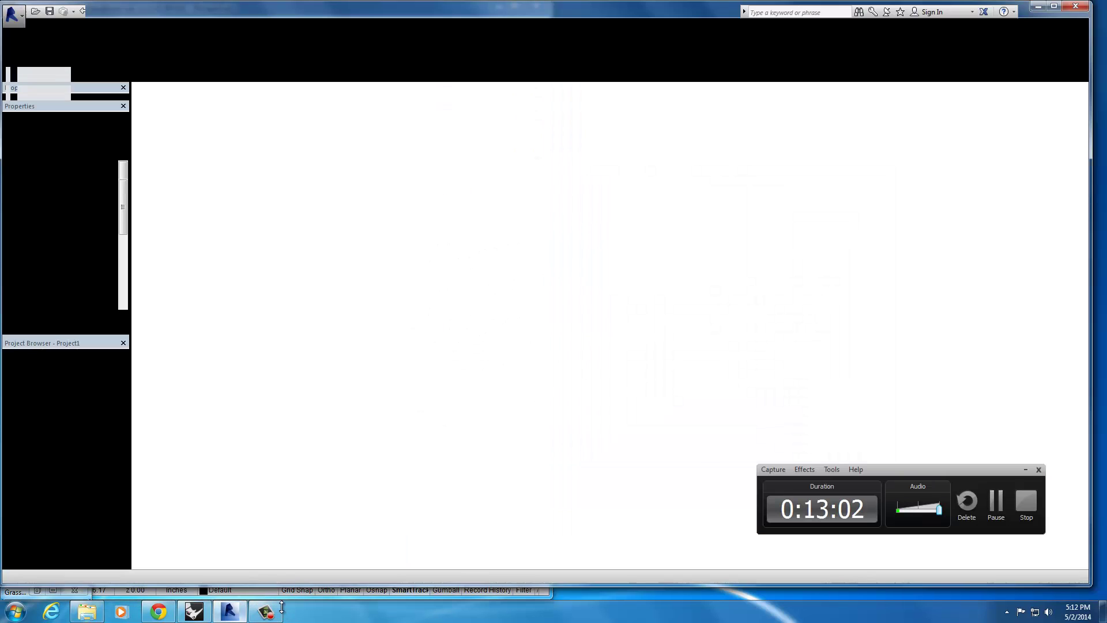
left_click(282, 609)
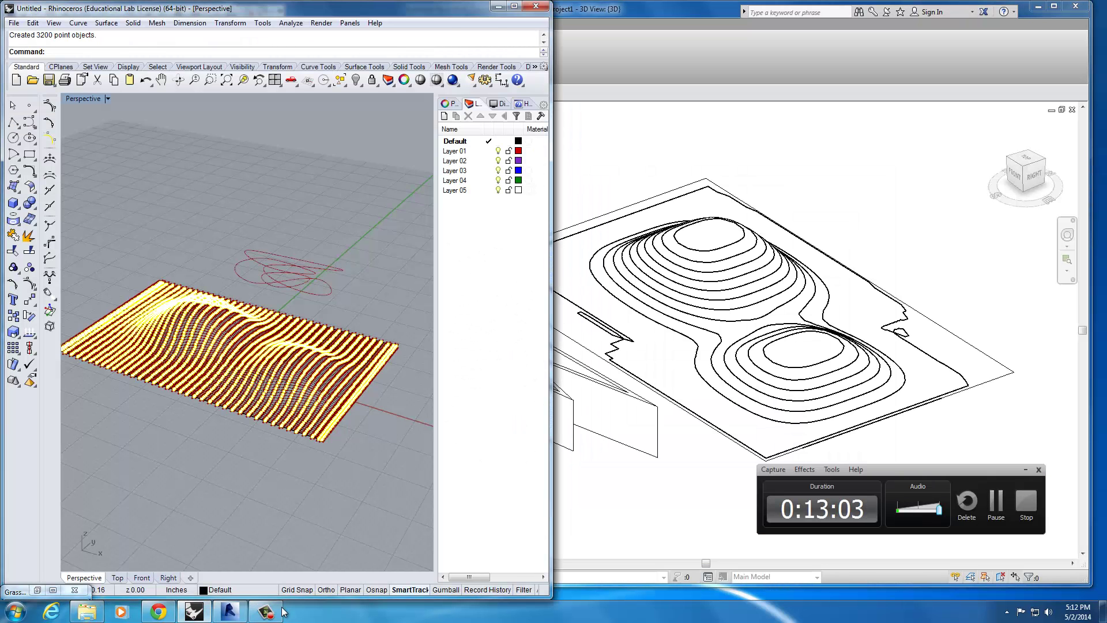
left_click(282, 611)
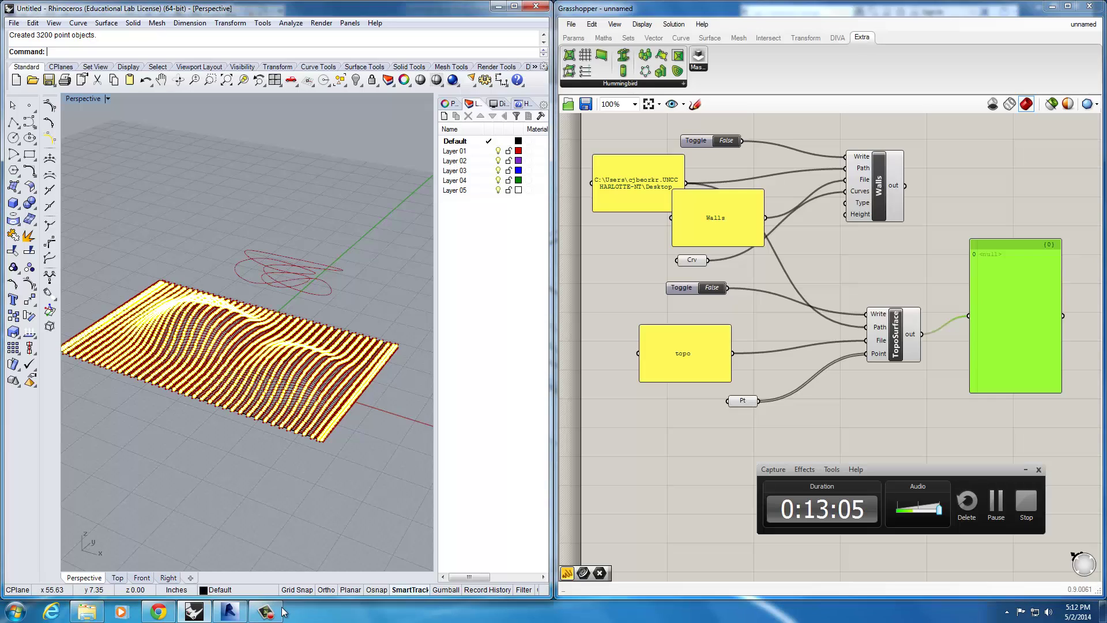
left_click(621, 83)
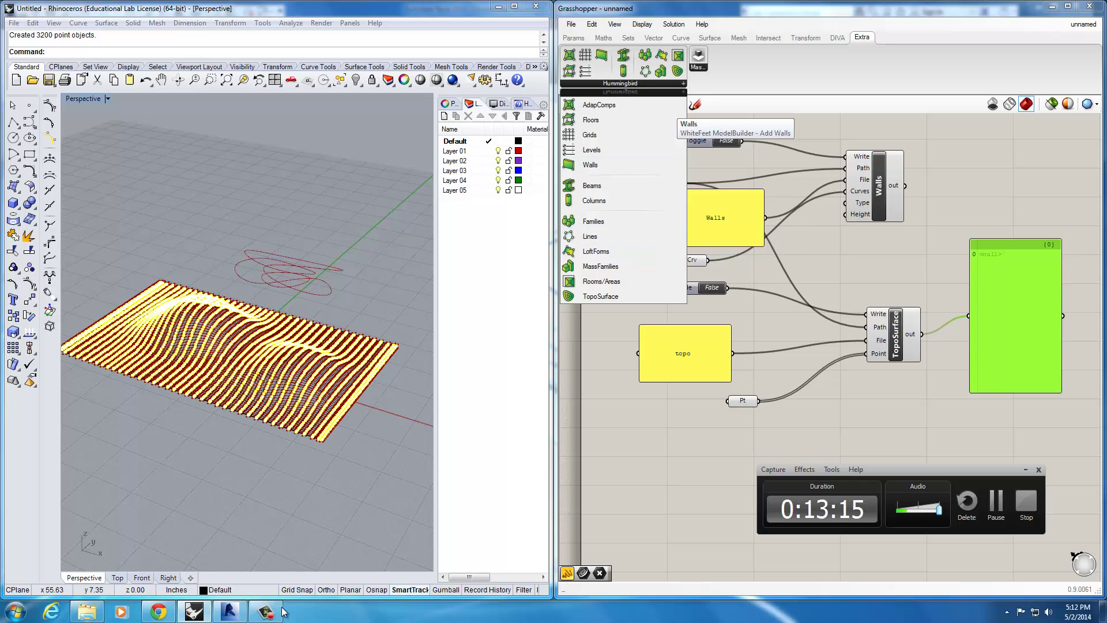
left_click(620, 106)
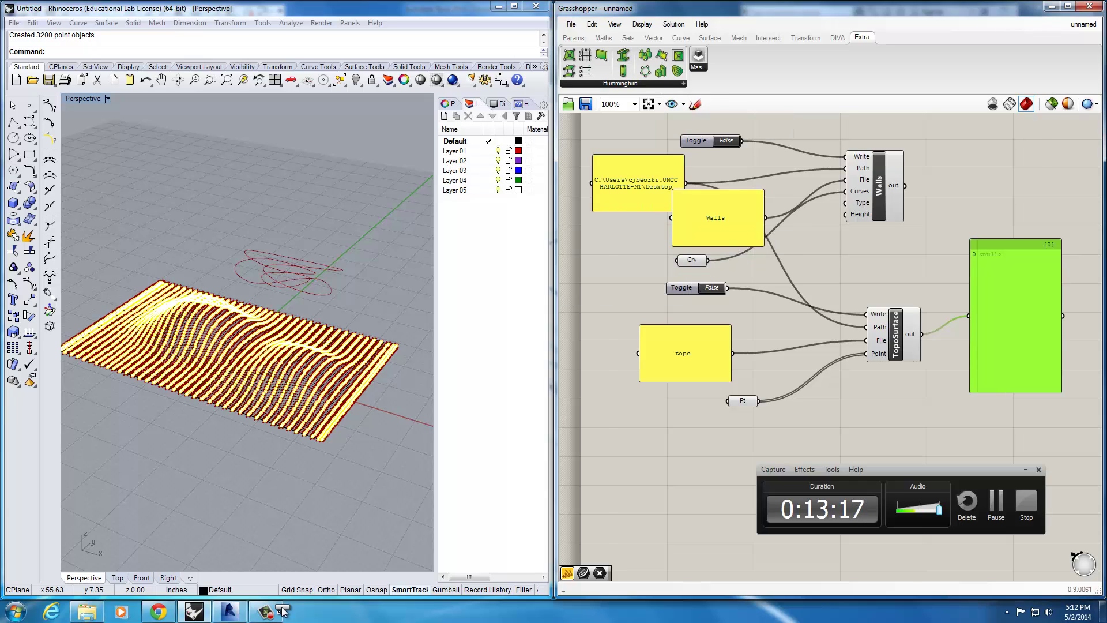
left_click(1007, 182)
middle_click(1041, 217)
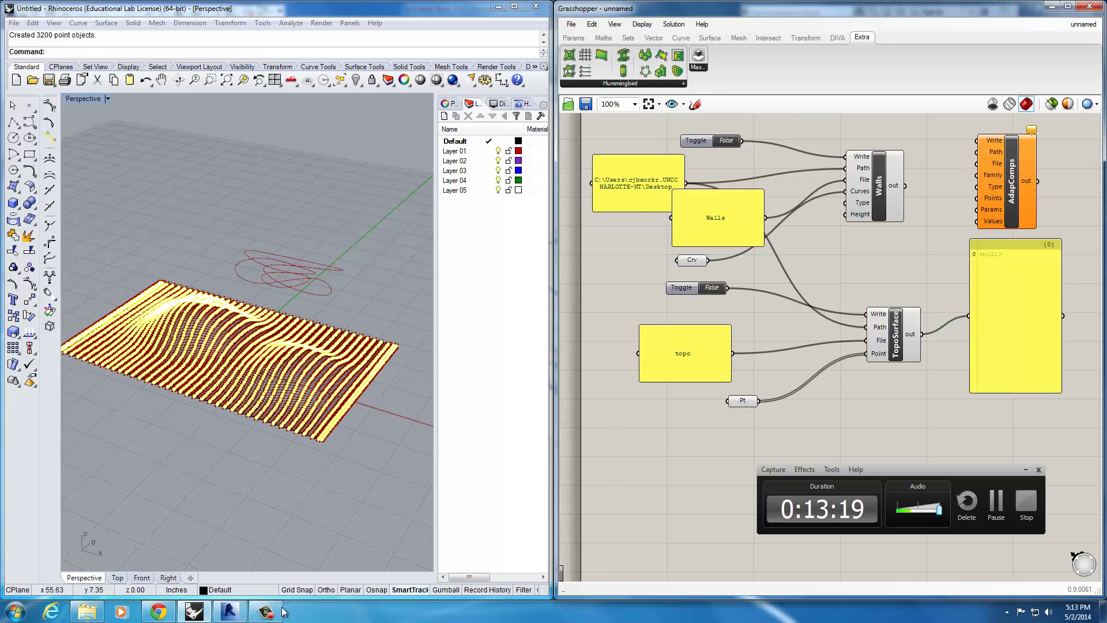
left_click_drag(1011, 181, 1068, 175)
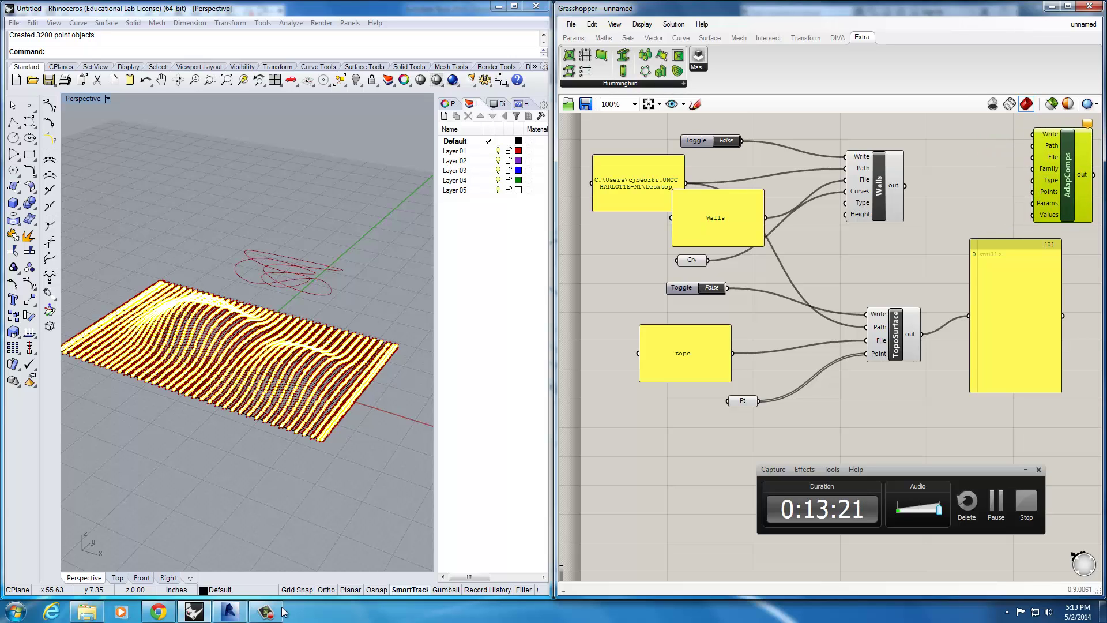